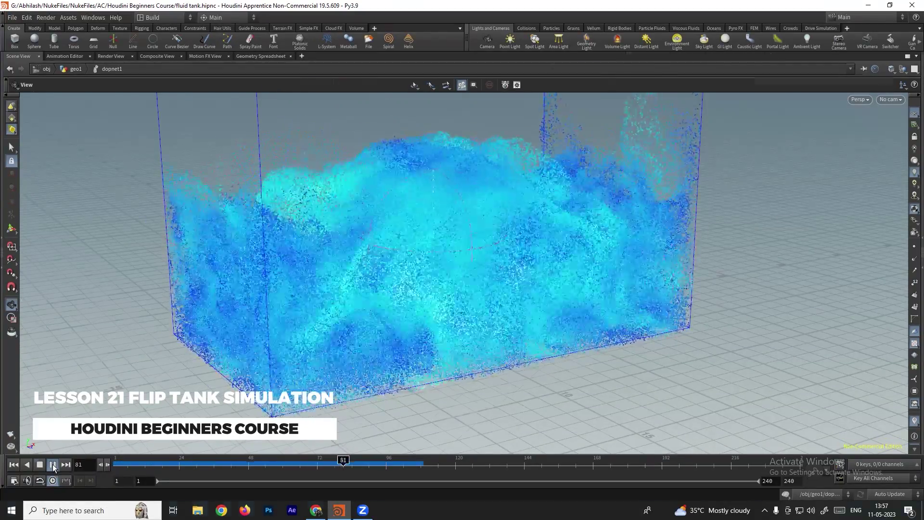
- Create a geometry object, geo1, and step inside it
key("Tab")
left_click(739, 357)
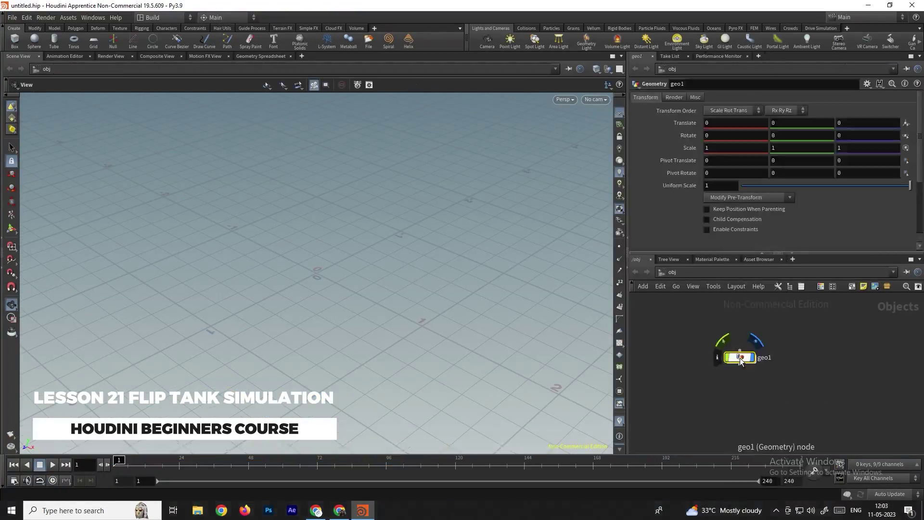
double_click(737, 356)
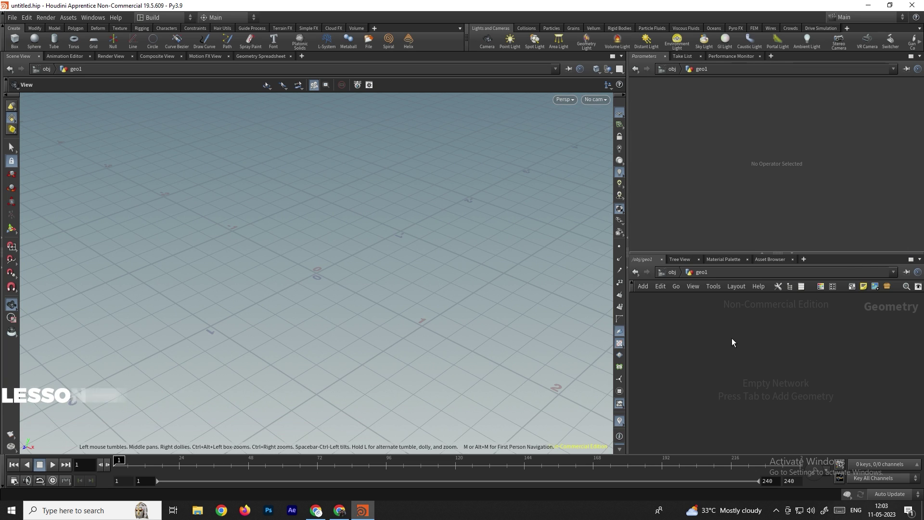
- Add a Particle Fluid Tank node and frame the particle-filled tank in the viewport
key("Tab")
type("partic")
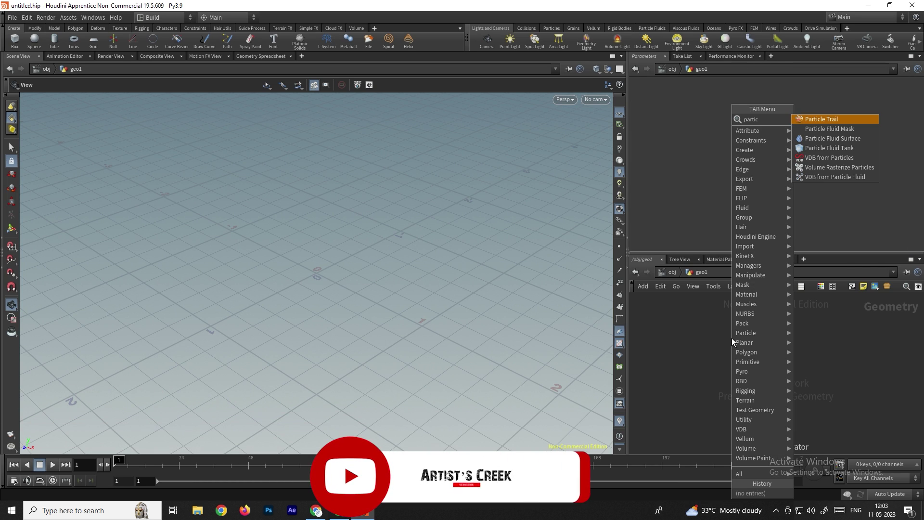
key("Down")
key("Down")
key("Down")
key("Return")
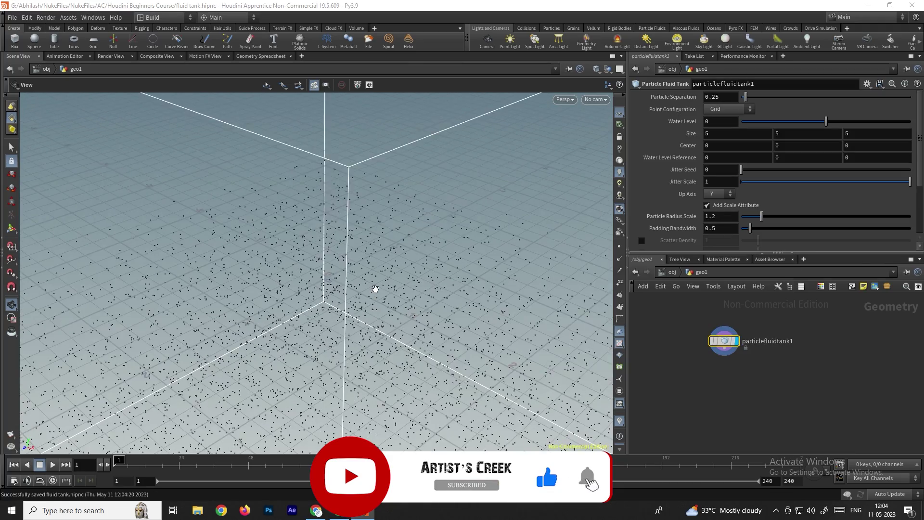
right_click_drag(375, 288, 406, 353)
left_click_drag(407, 353, 347, 308)
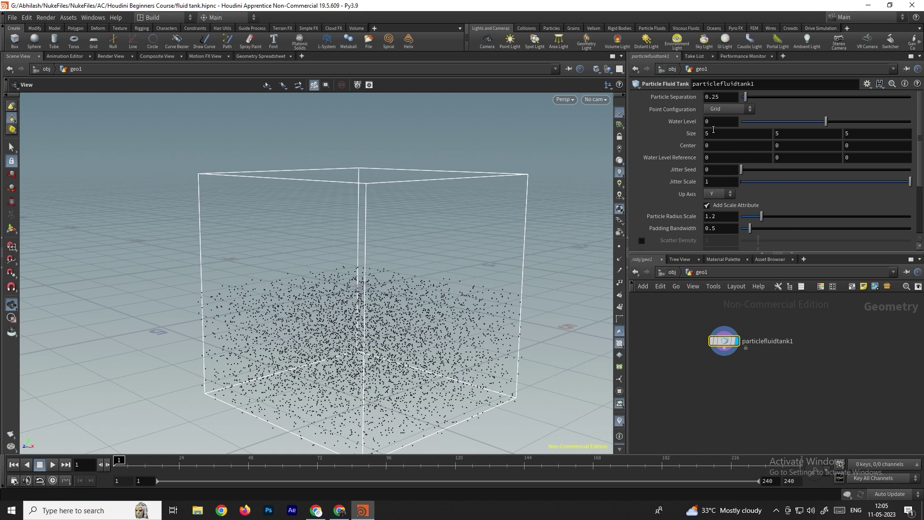
- Widen the tank to Size X 14.7 and Size Z 10.7, then orbit to inspect it
middle_click_drag(709, 133, 919, 139)
middle_click_drag(855, 134, 169, 118)
left_click_drag(493, 181, 635, 135)
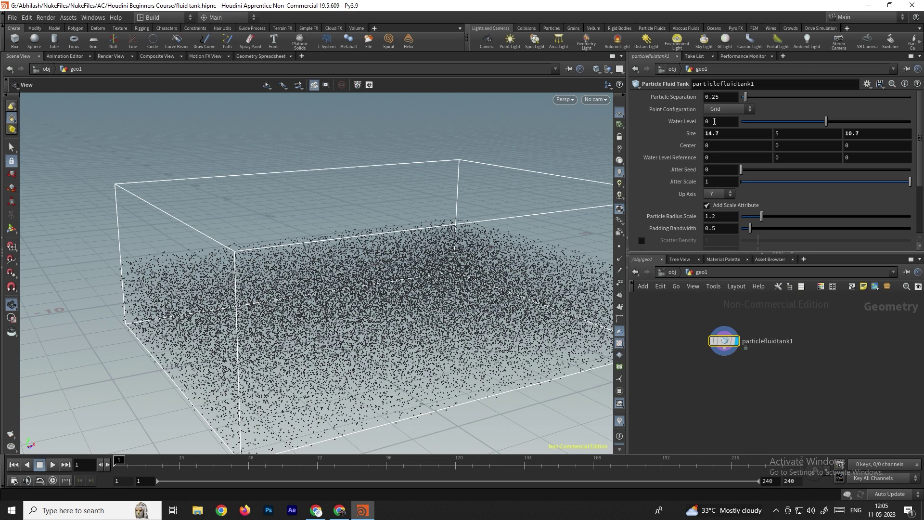
mouse_move(825, 123)
left_mouse_down()
mouse_move(810, 123)
mouse_move(819, 124)
left_mouse_up()
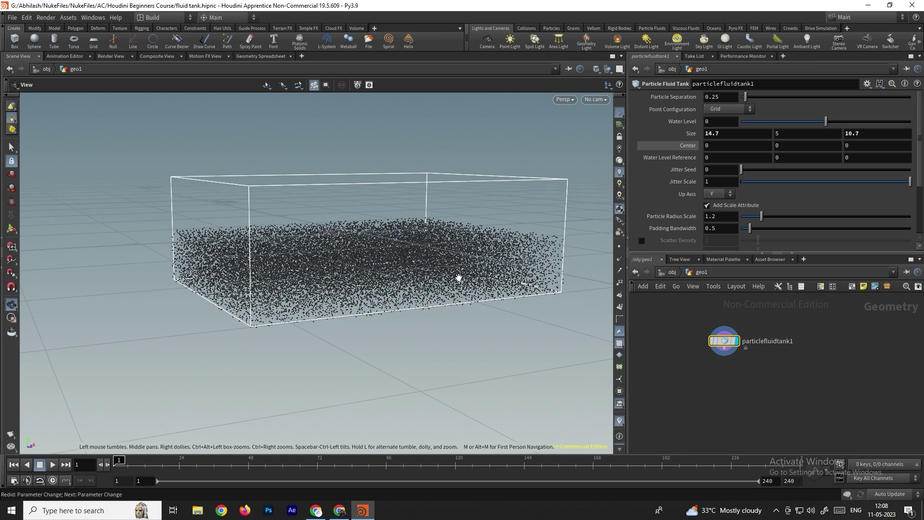
left_click_drag(400, 280, 364, 225)
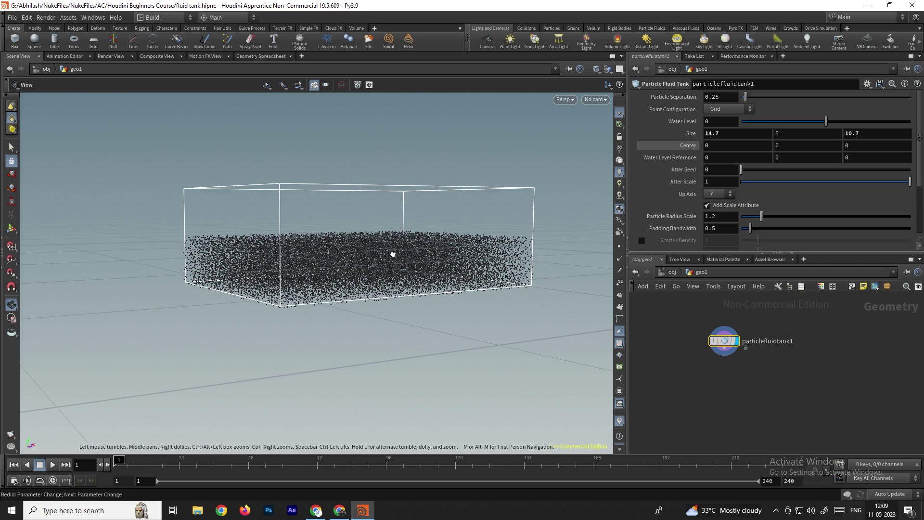
left_click_drag(392, 251, 393, 258)
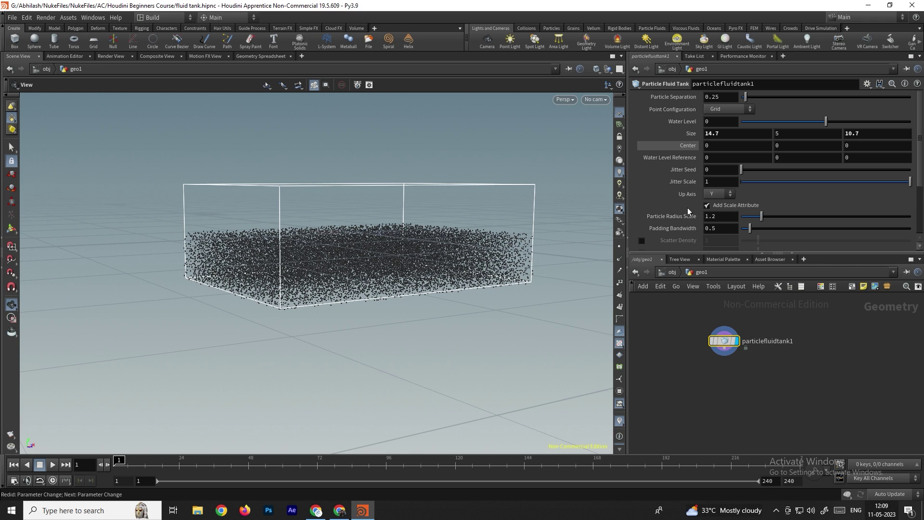
- Set the tank's Center Y to a relative reference of Size Y times 0.5
left_click(787, 135)
right_click(780, 134)
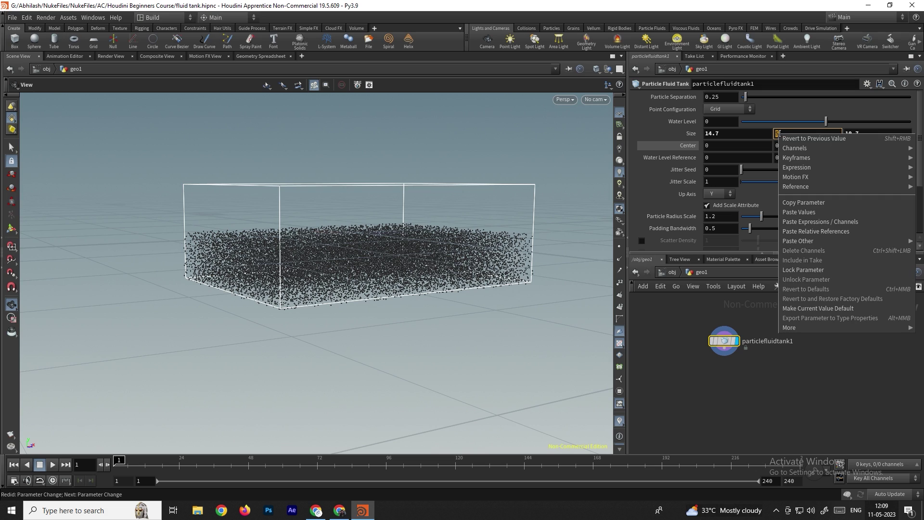
left_click(800, 203)
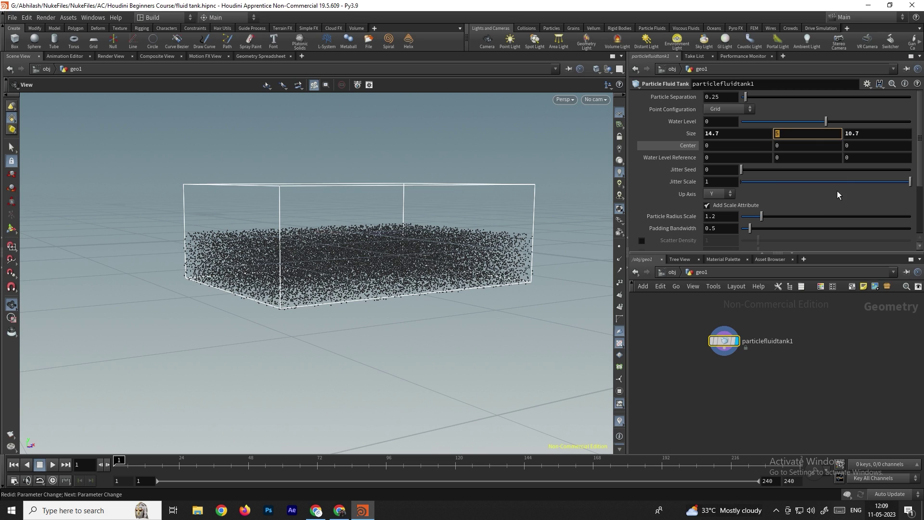
left_click(780, 147)
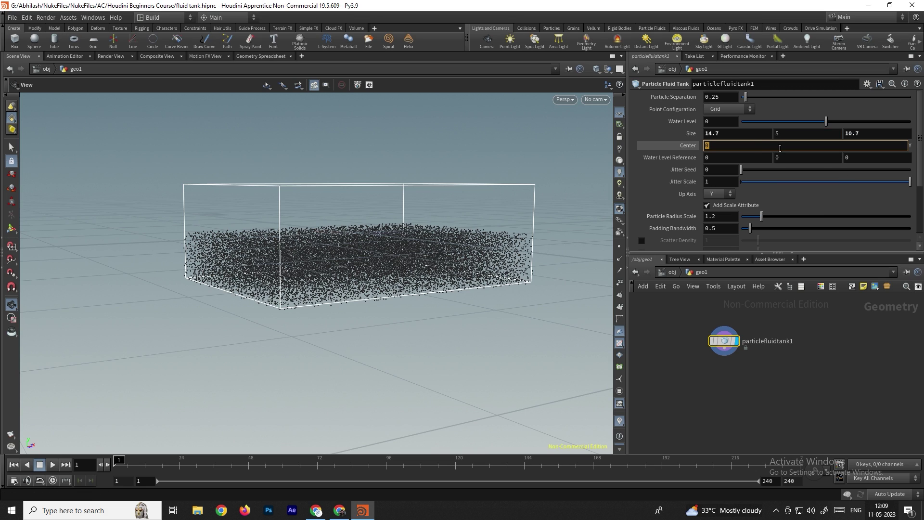
right_click(715, 146)
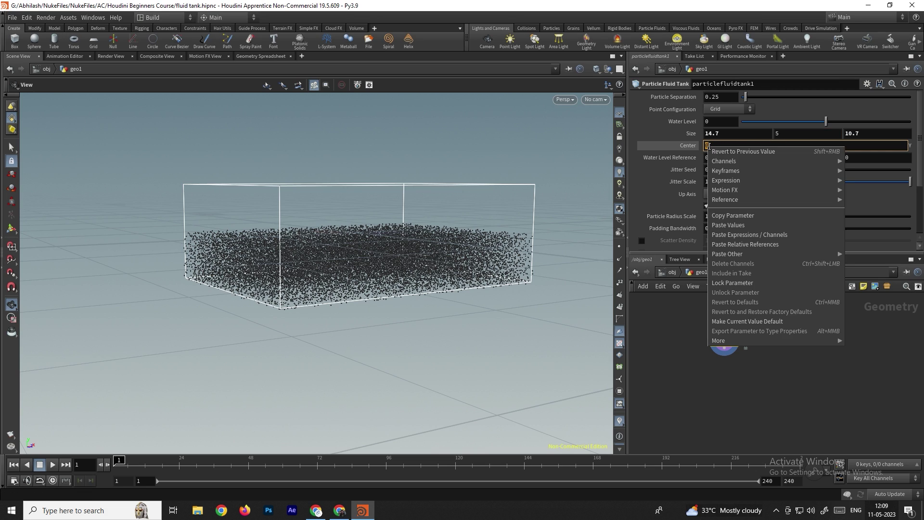
left_click(757, 244)
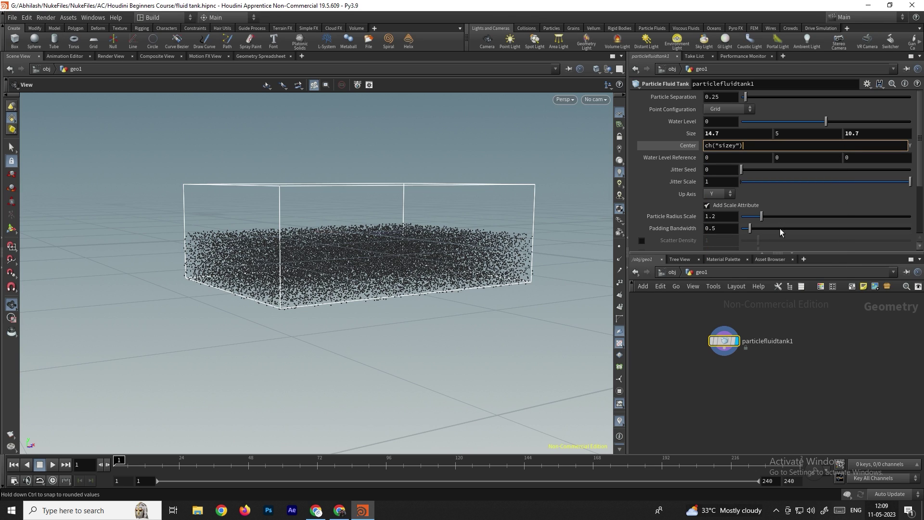
left_click(670, 328)
left_click_drag(393, 230, 335, 207)
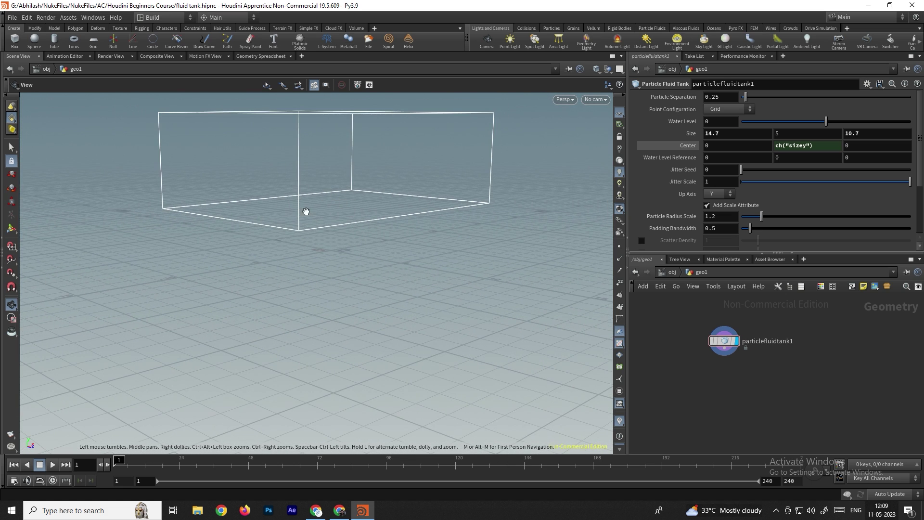
left_click(821, 149)
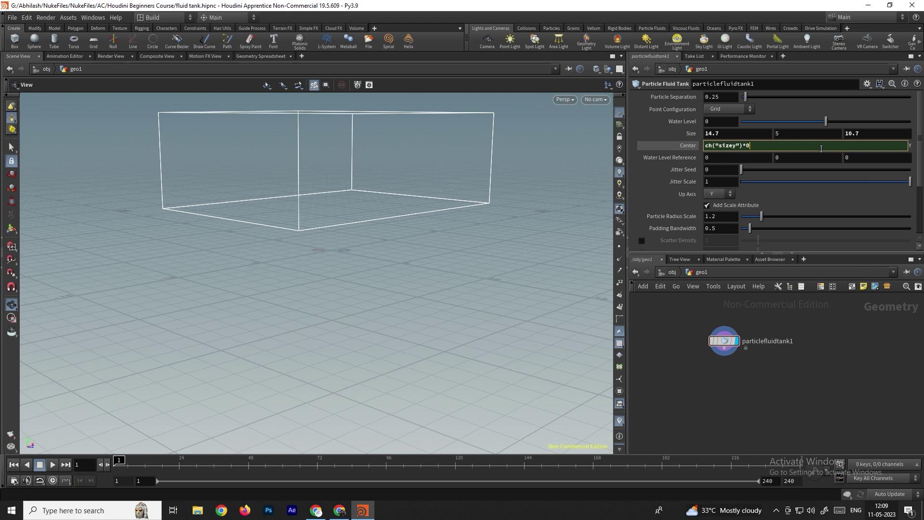
key("Return")
left_click_drag(422, 259, 364, 231)
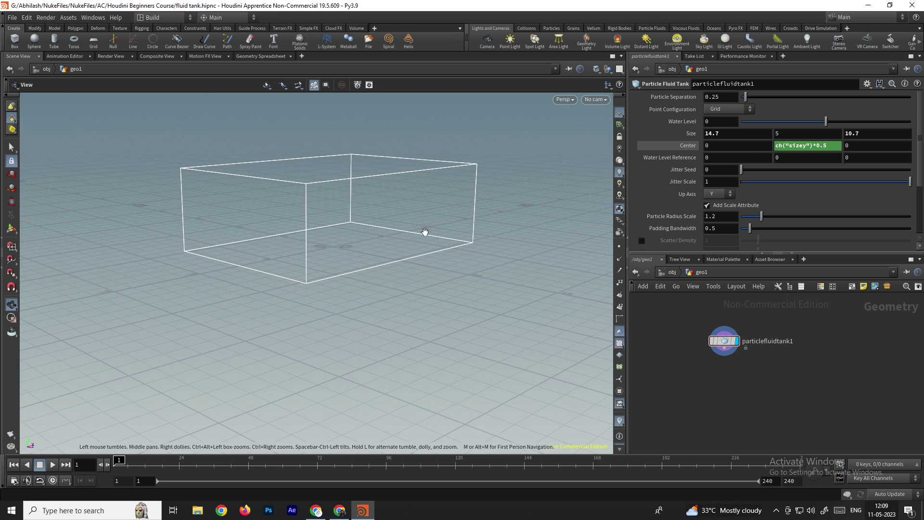
- Raise the tank height to 7.3 and the water level to 2.81
left_click(787, 131)
middle_click_drag(784, 131, 796, 156)
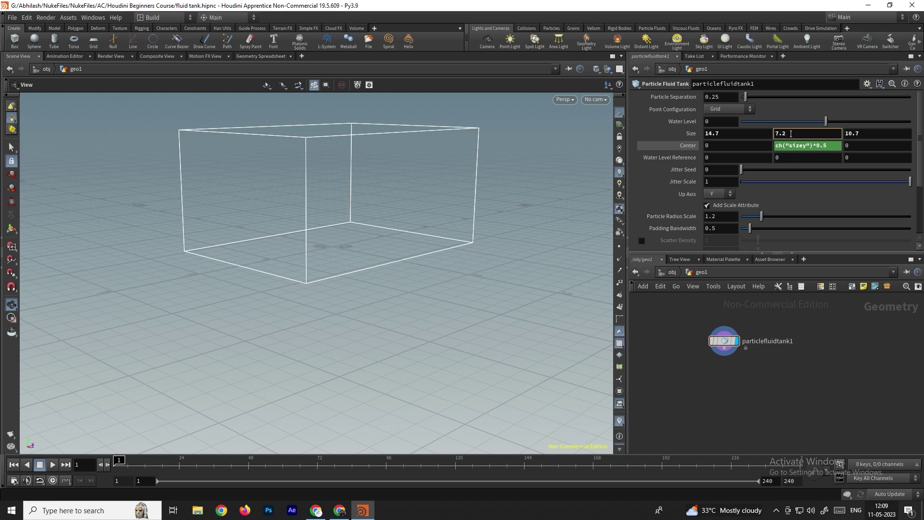
key("ctrl+z")
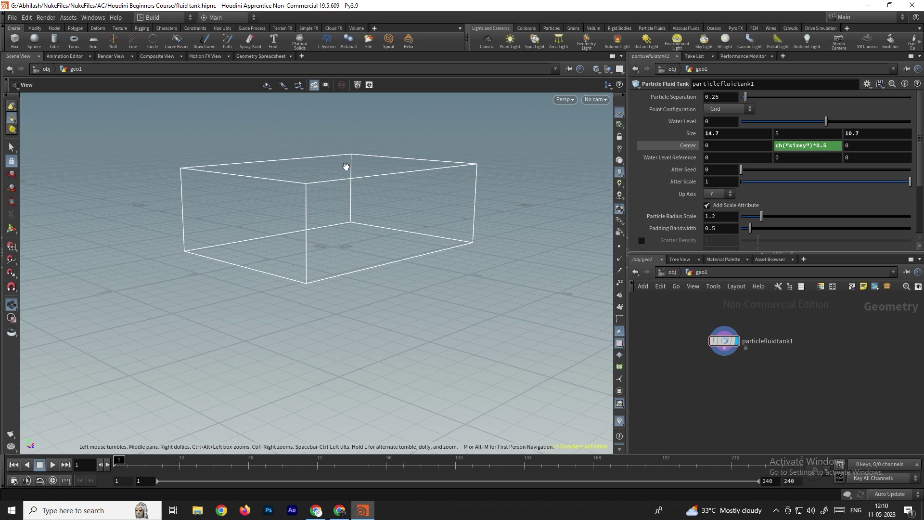
middle_click_drag(782, 133, 886, 132)
left_click_drag(827, 122, 873, 121)
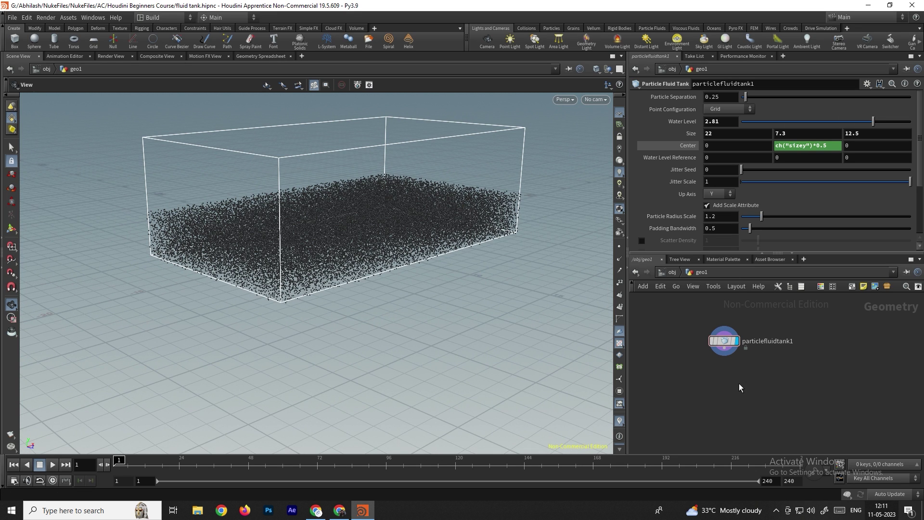
- Add a DOP Network fed by particlefluidtank1 and go inside it
key("Tab")
type("dop net")
key("Return")
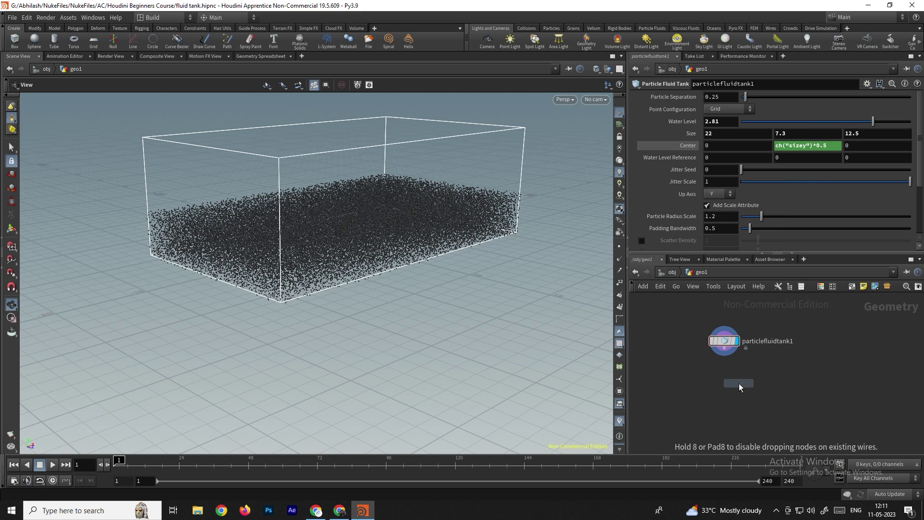
left_click(730, 388)
left_click_drag(725, 352, 728, 391)
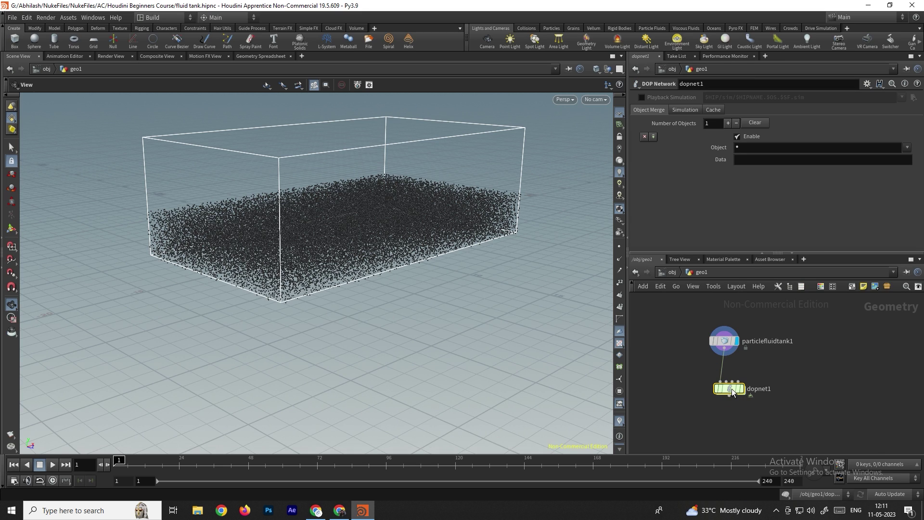
double_click(731, 389)
- Add a FLIP Solver and wire it into the output node
key("Tab")
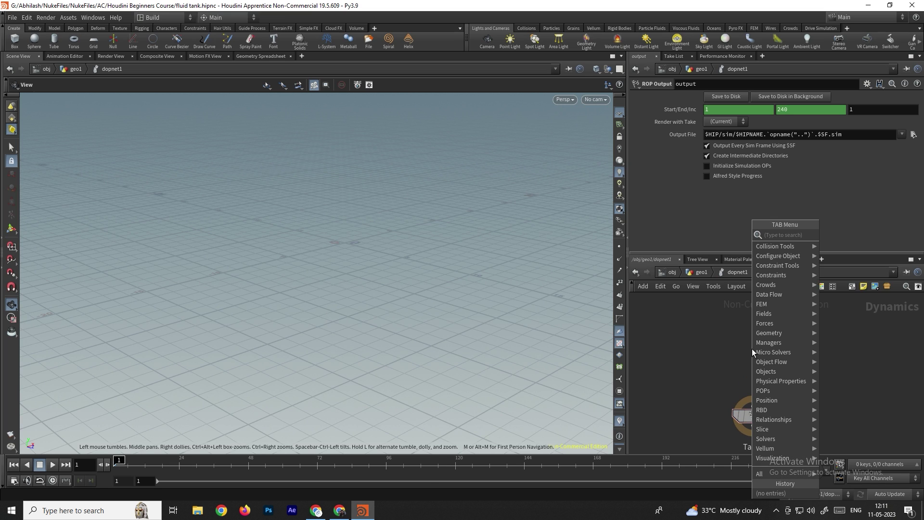
type("flip")
key("Down")
key("Return")
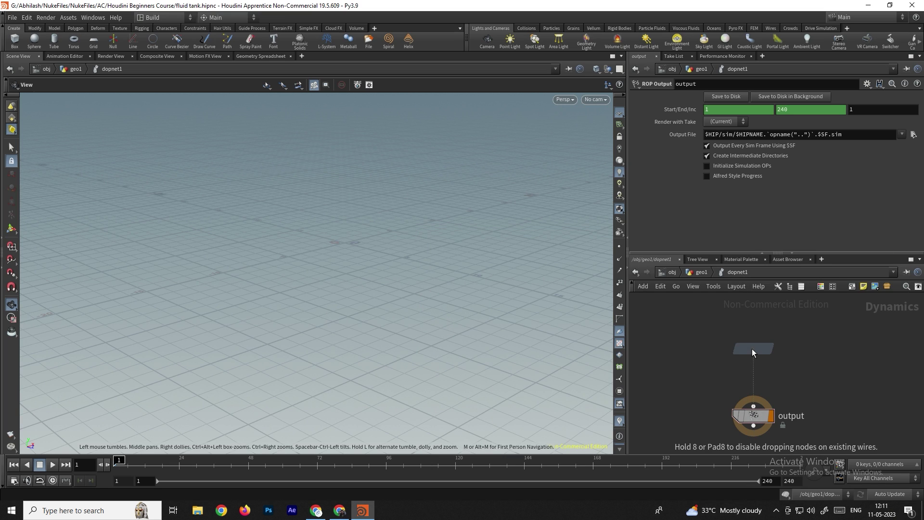
left_click(758, 355)
left_click_drag(754, 352, 754, 403)
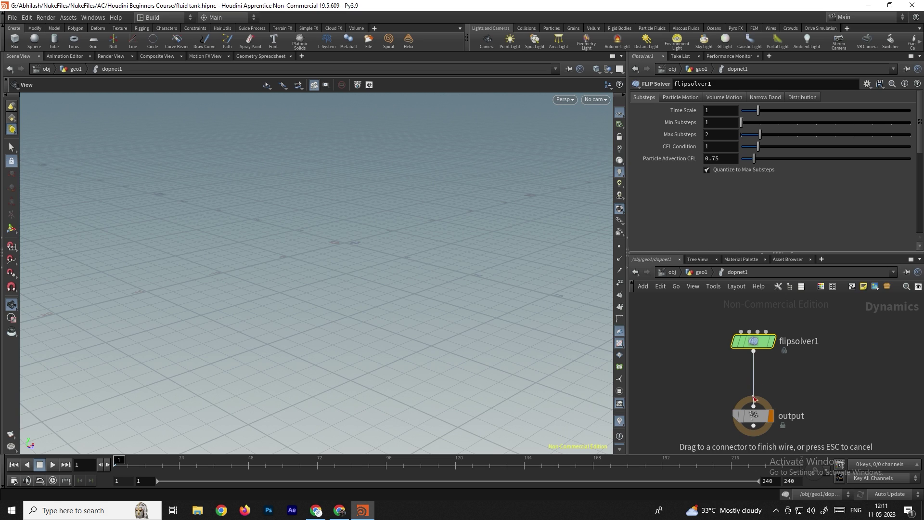
scroll(827, 360, "down", 1)
middle_click_drag(789, 349, 781, 380)
left_click(718, 342)
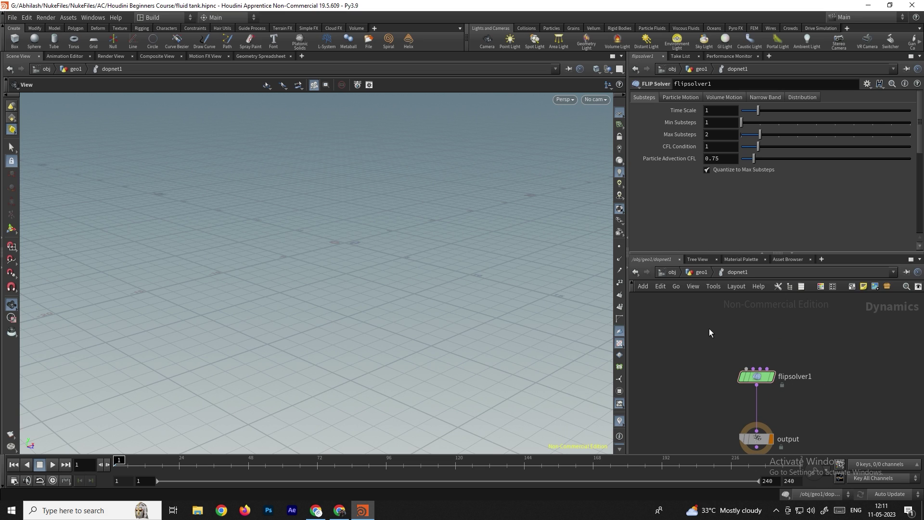
- Add a FLIP Object wired into the solver, then return to geo1
key("Tab")
type("flip")
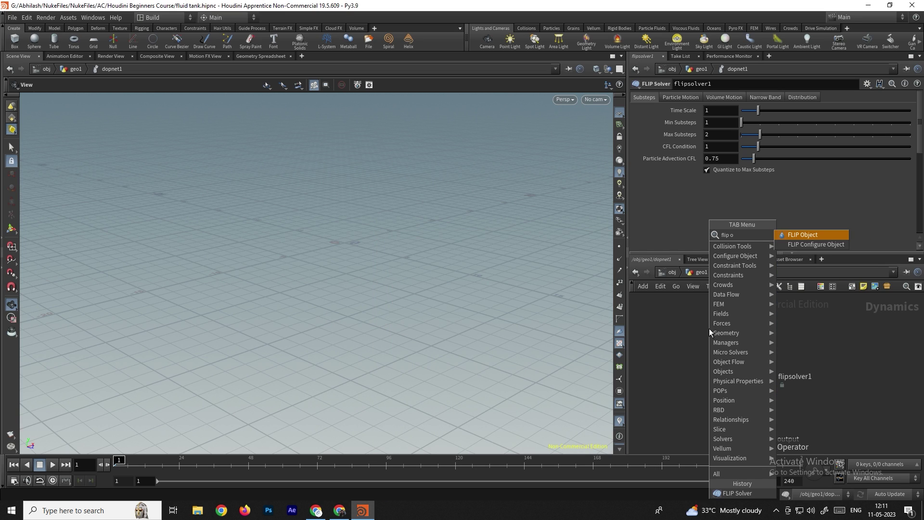
type(" o")
key("Return")
left_click(708, 328)
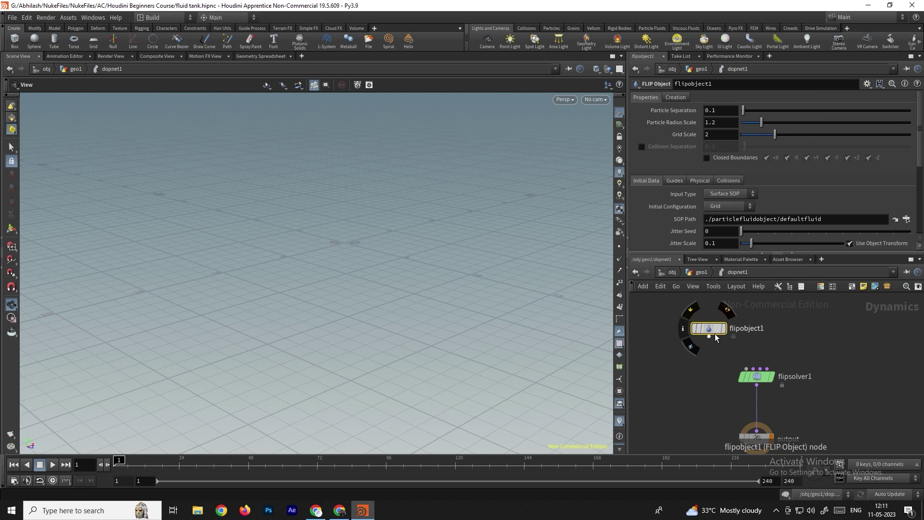
left_click(709, 337)
left_click(745, 369)
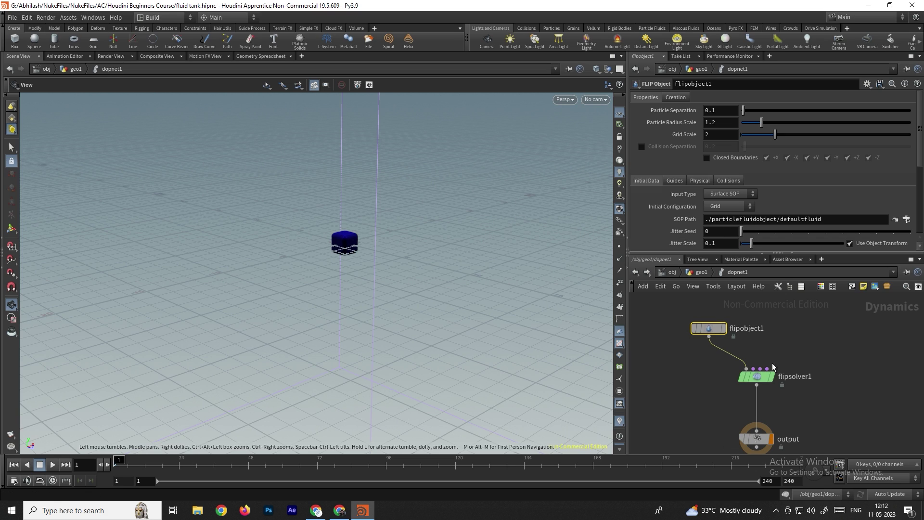
left_click(635, 271)
- In dopnet1, set flipobject1's SOP Path to particlefluidtank1
mouse_move(730, 343)
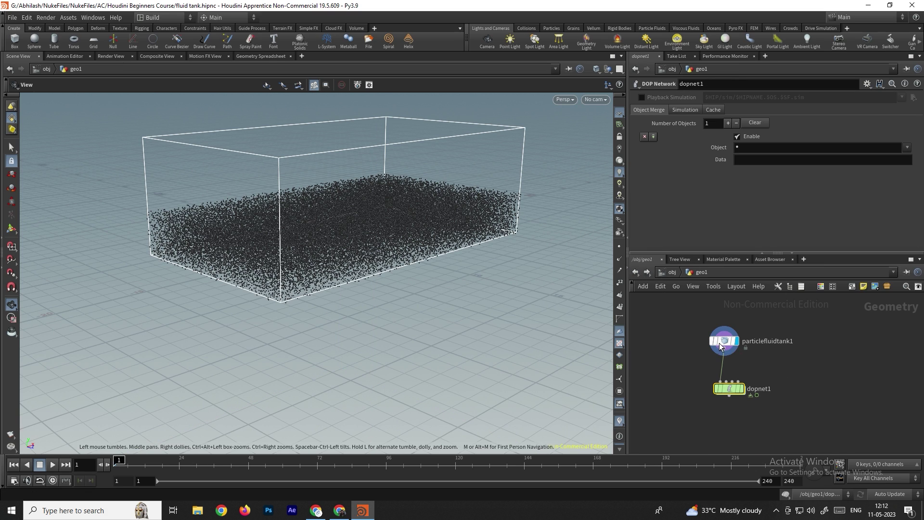
double_click(729, 388)
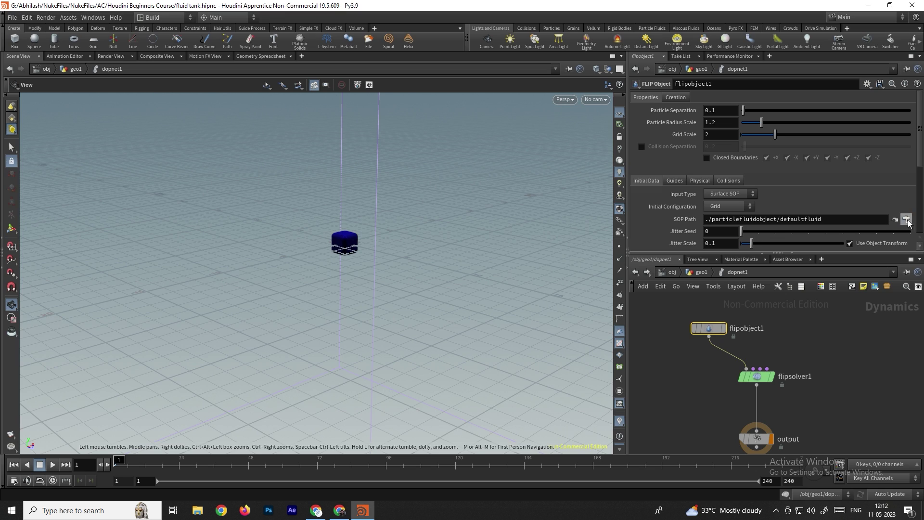
left_click(907, 219)
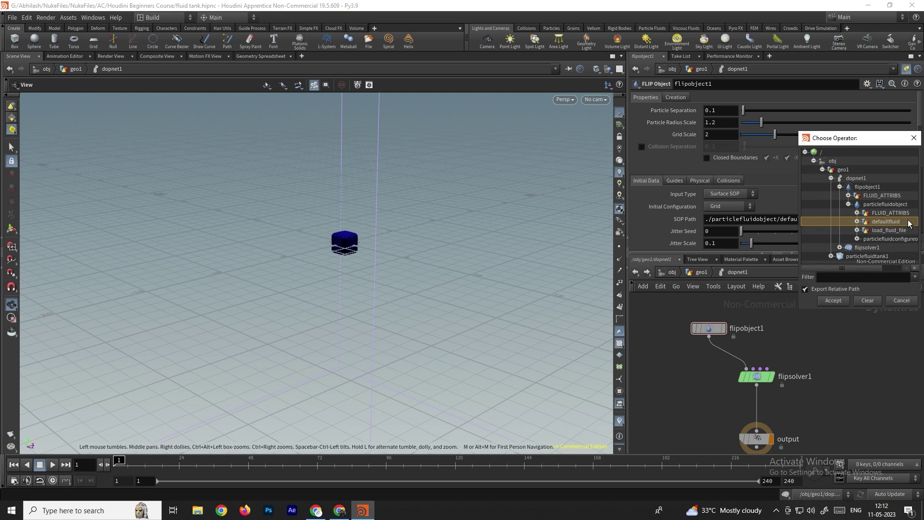
left_click(871, 256)
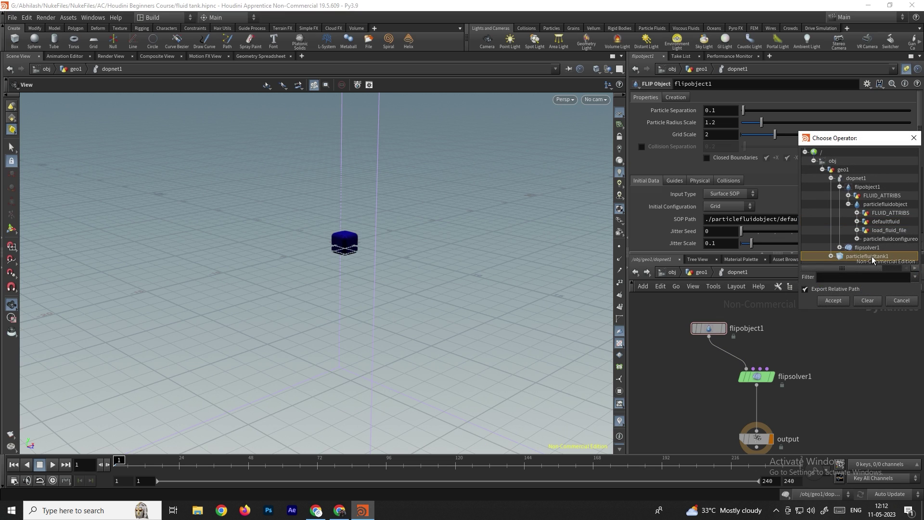
left_click(832, 301)
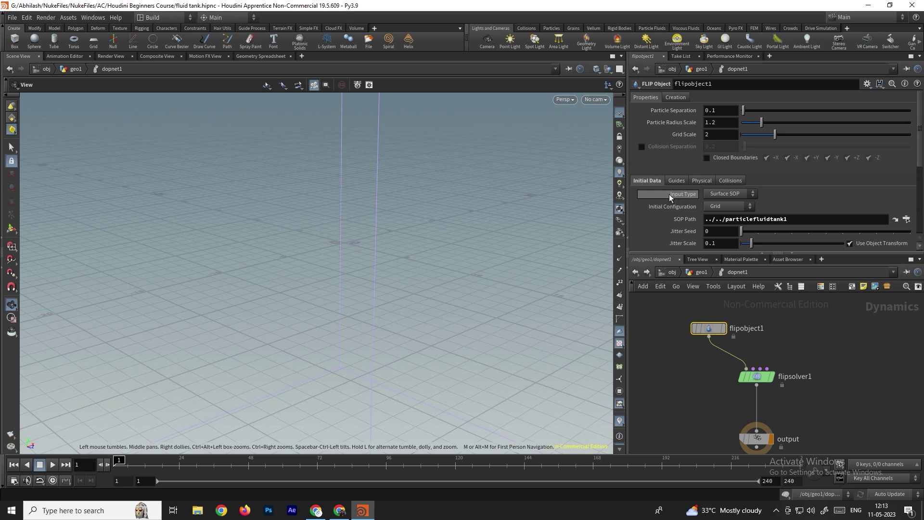
- Set the Input Type to Particle Field and the particle visualization to points
left_click(727, 194)
left_click(728, 214)
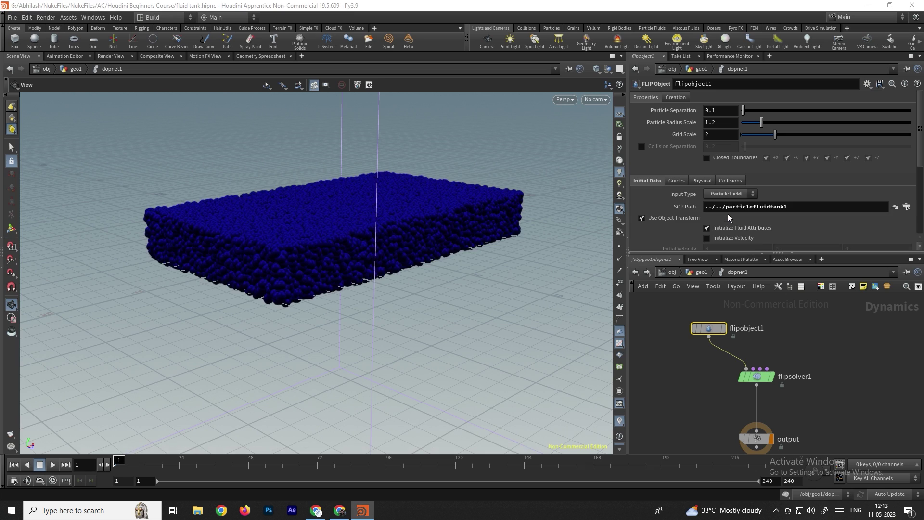
left_click(677, 180)
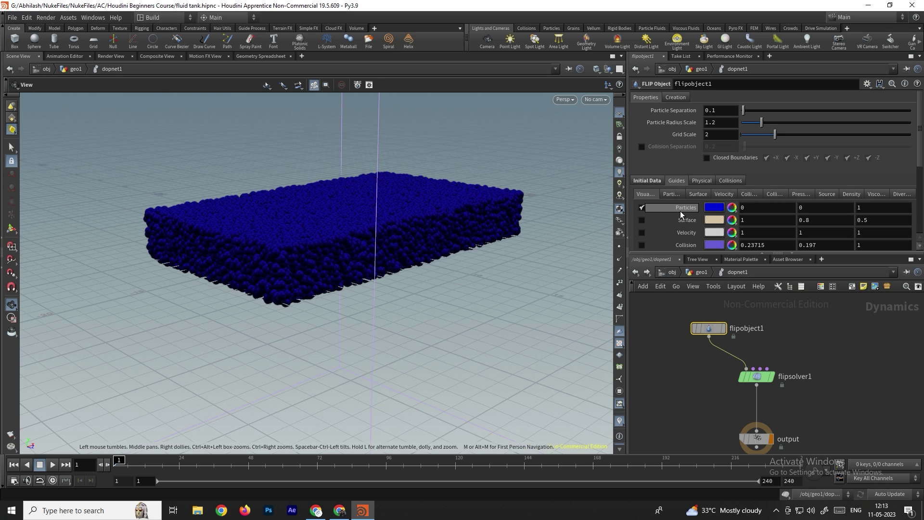
left_click(671, 194)
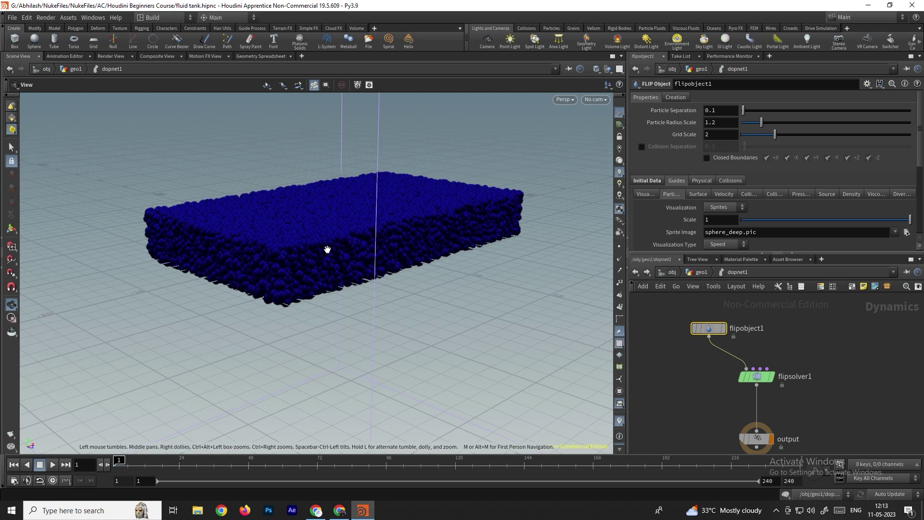
left_click(712, 211)
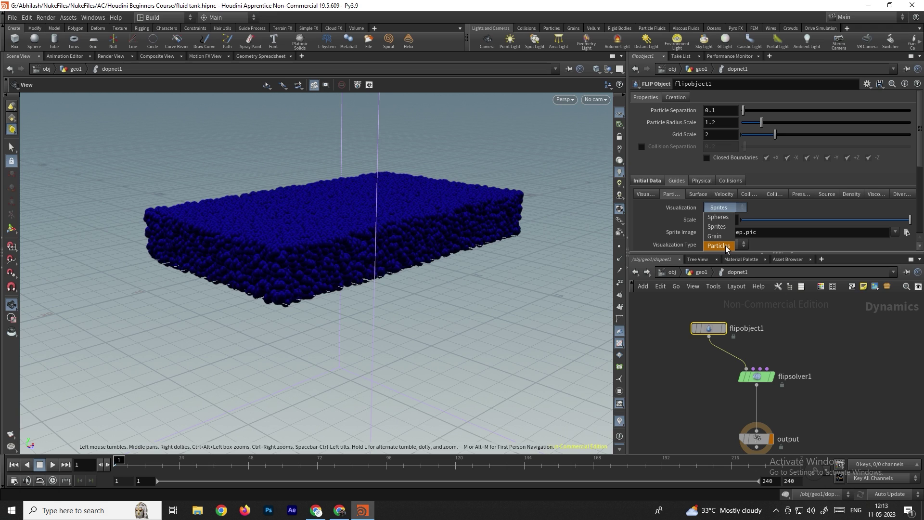
left_click(719, 246)
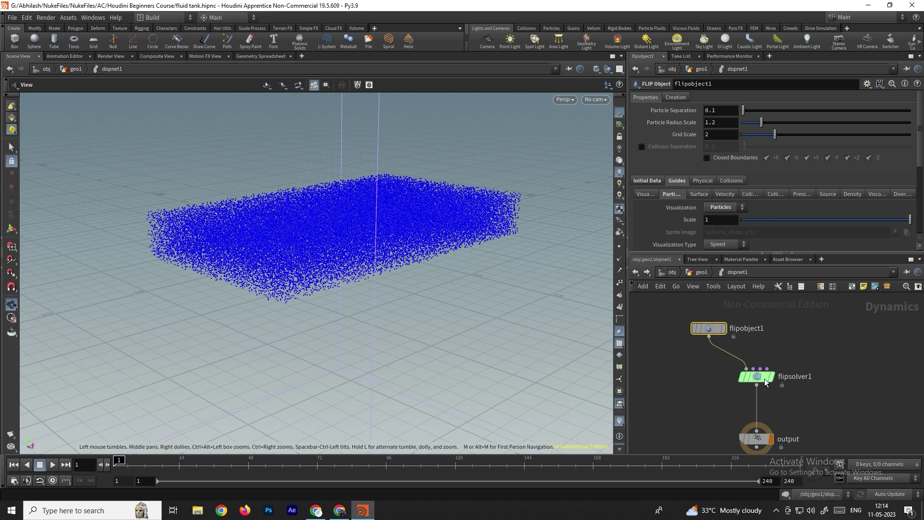
- Insert a Gravity Force node between flipsolver1 and output, then play the simulation
scroll(810, 391, "down", 1)
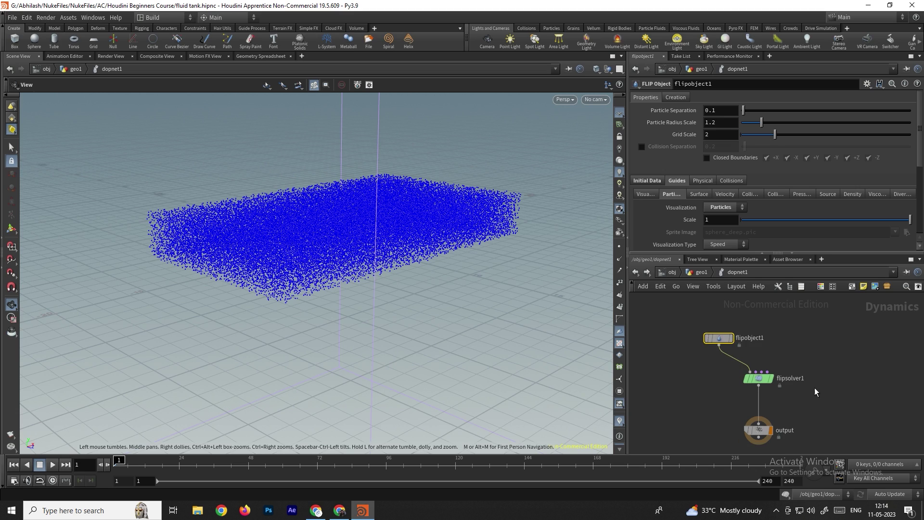
middle_click_drag(809, 389, 773, 361)
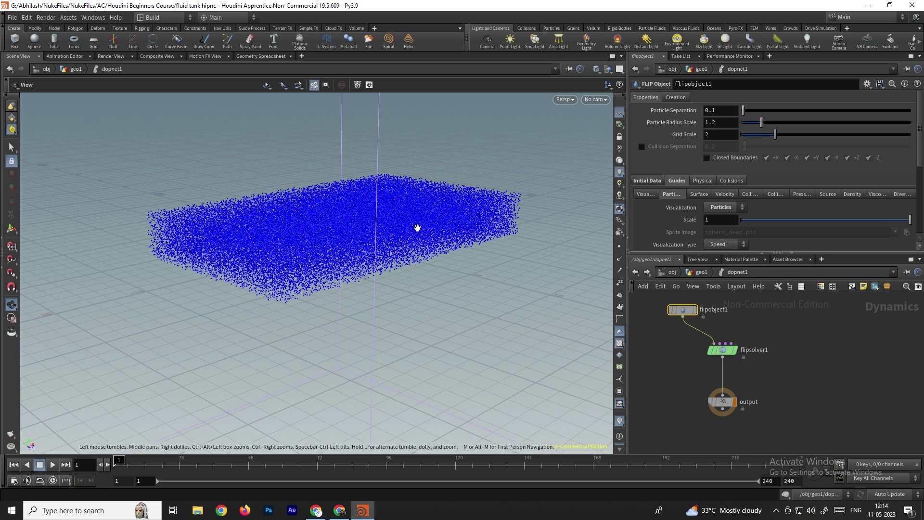
left_click(784, 373)
key("Tab")
type("grav")
key("Return")
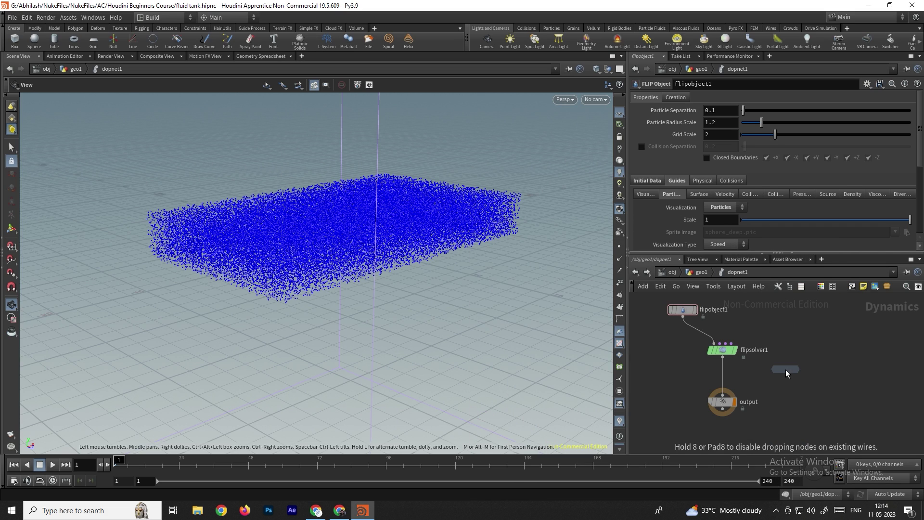
left_click(785, 368)
left_click_drag(787, 371, 725, 382)
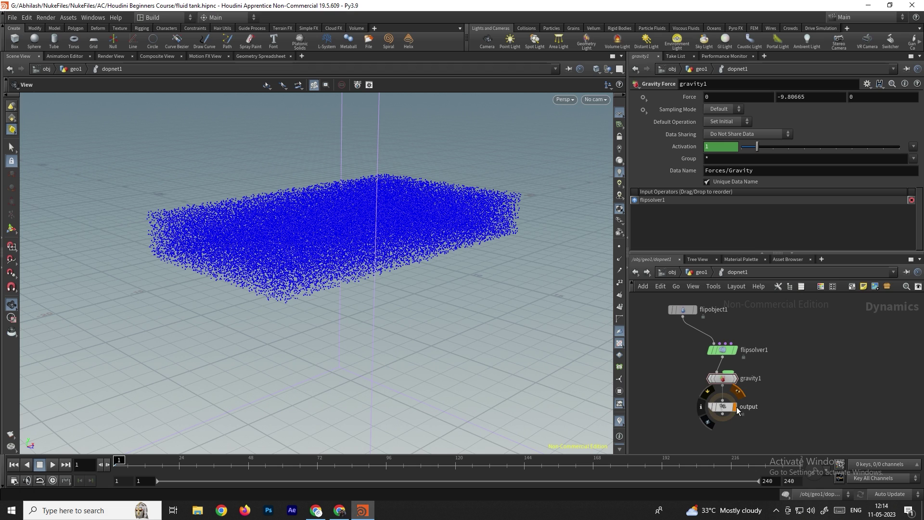
left_click(53, 464)
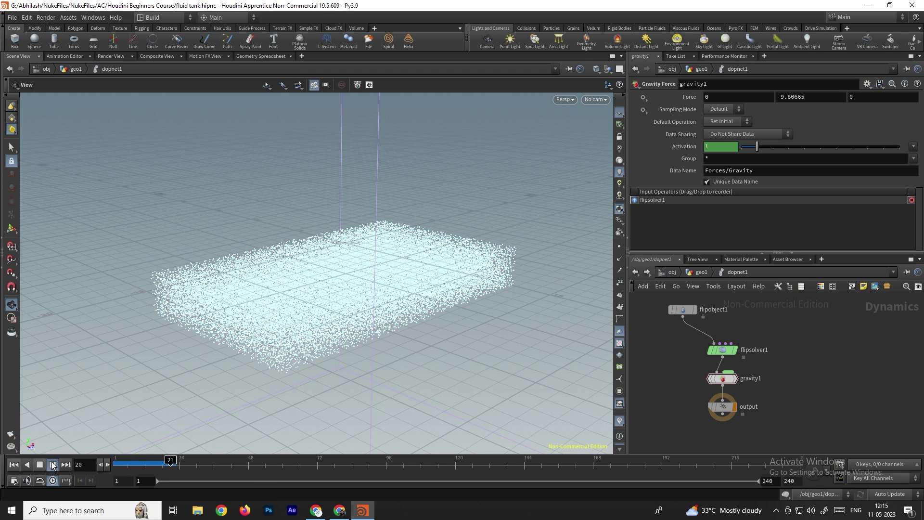
- Stop playback at frame 26, dolly the view out, and go up to geo1
left_click(53, 464)
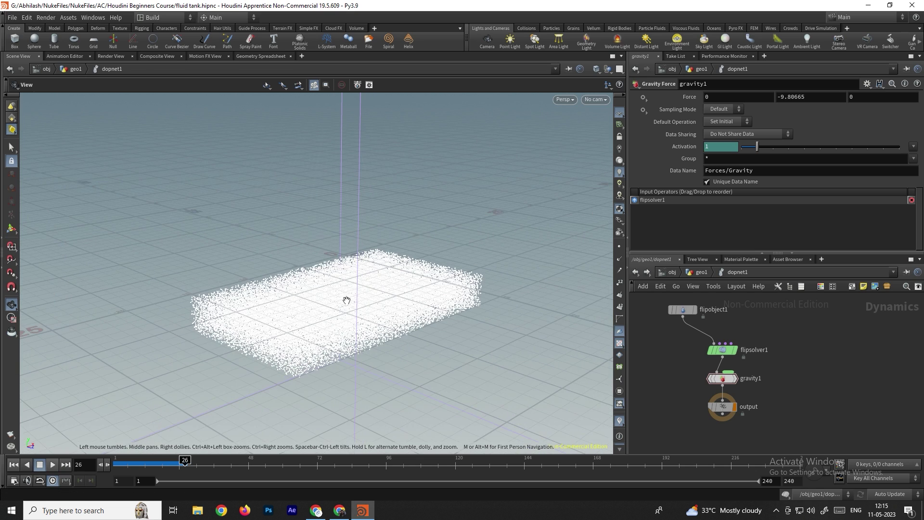
scroll(342, 303, "down", 6)
scroll(374, 278, "down", 4)
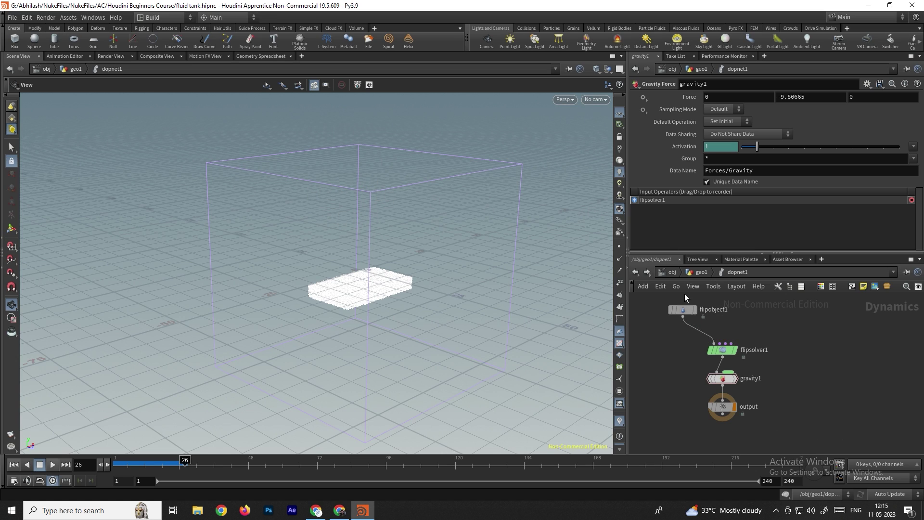
key("u")
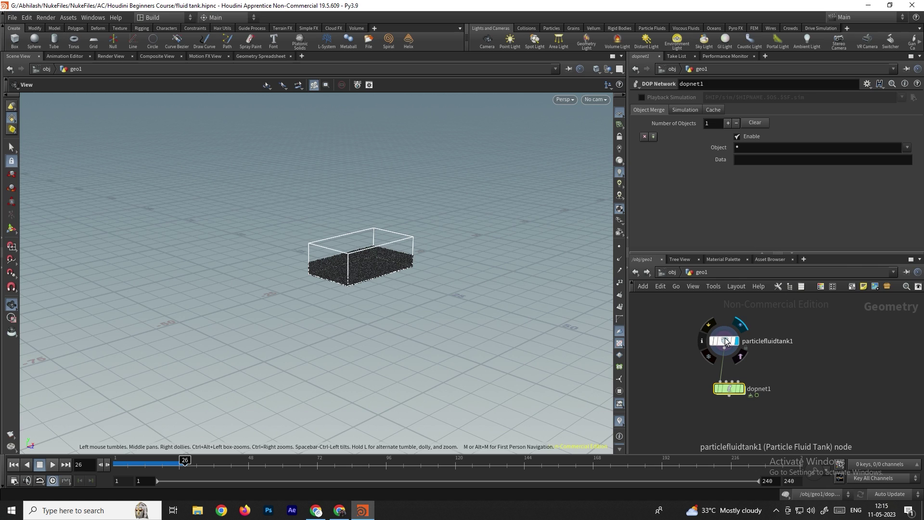
- Raise flipsolver1's Volume Motion Box Size from 50 to 50.5 on all axes
double_click(728, 389)
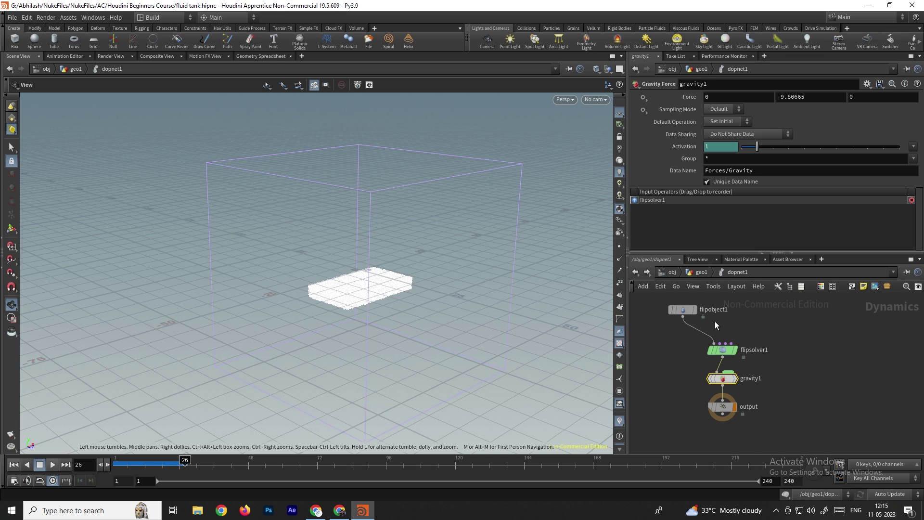
left_click(722, 350)
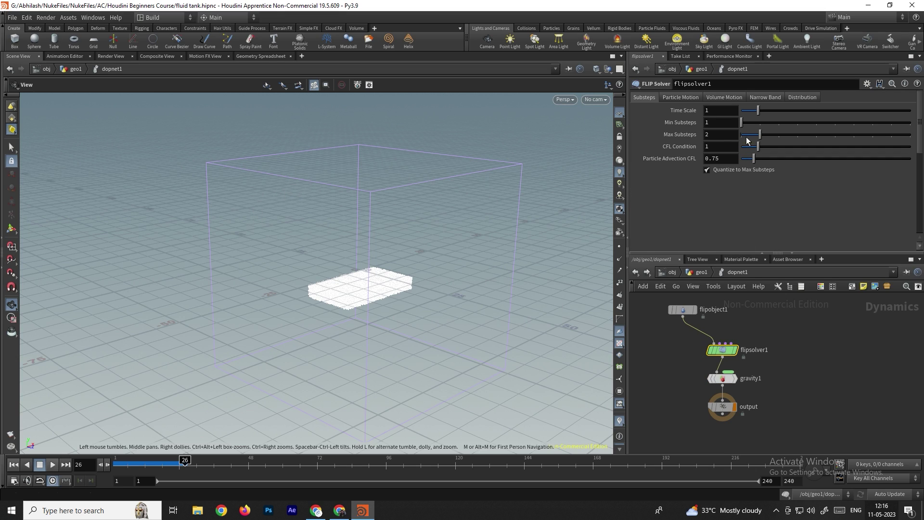
left_click(721, 99)
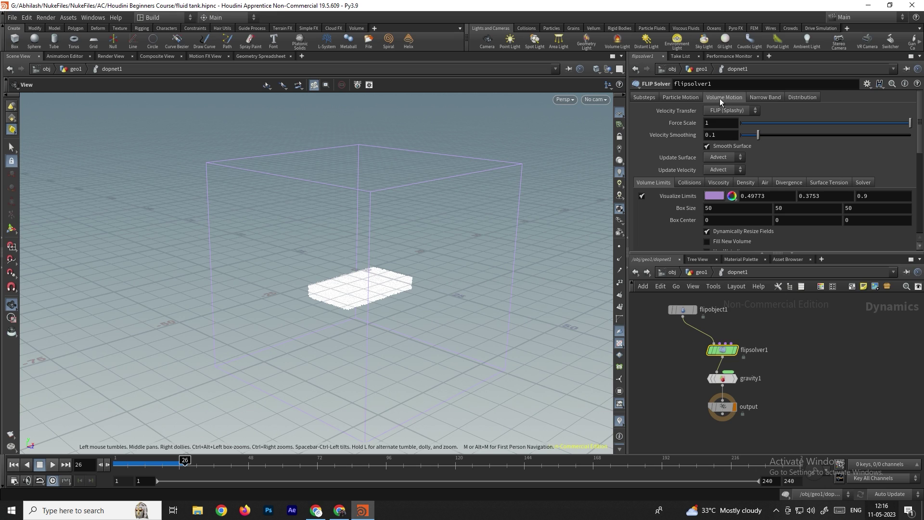
middle_click_drag(678, 206, 719, 206)
middle_click_drag(451, 261, 552, 256)
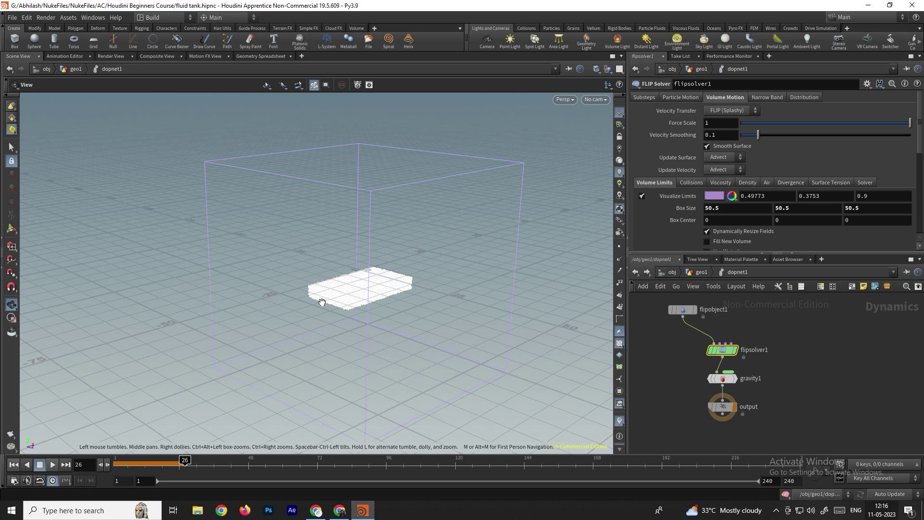
- Copy the Size parameter from particlefluidtank1
left_click(635, 272)
left_click(729, 340)
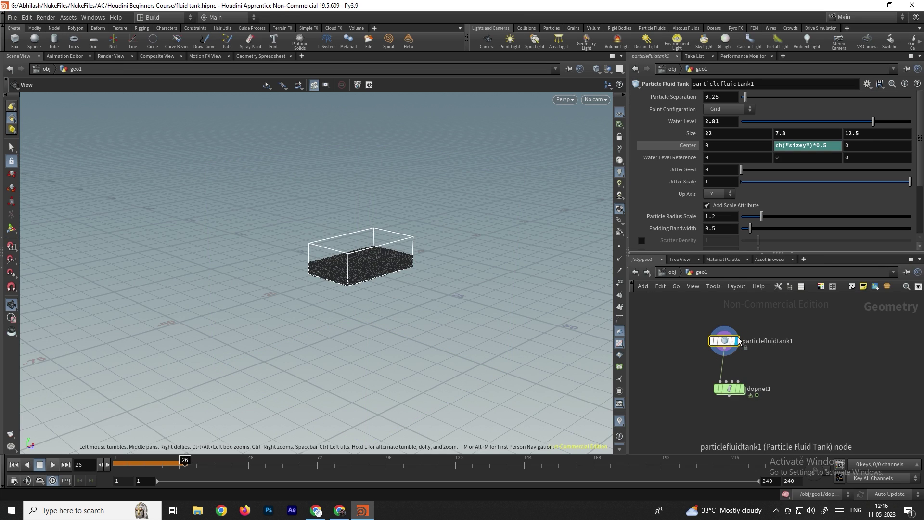
right_click(689, 134)
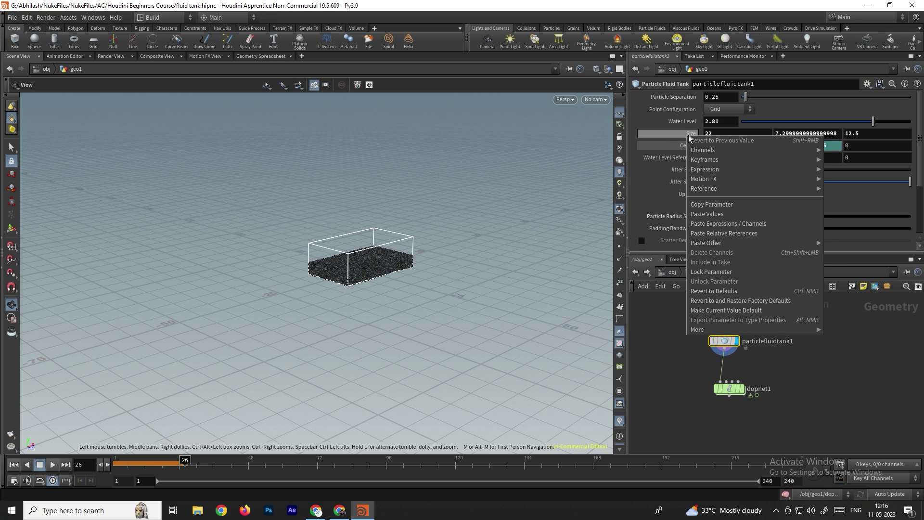
left_click(712, 204)
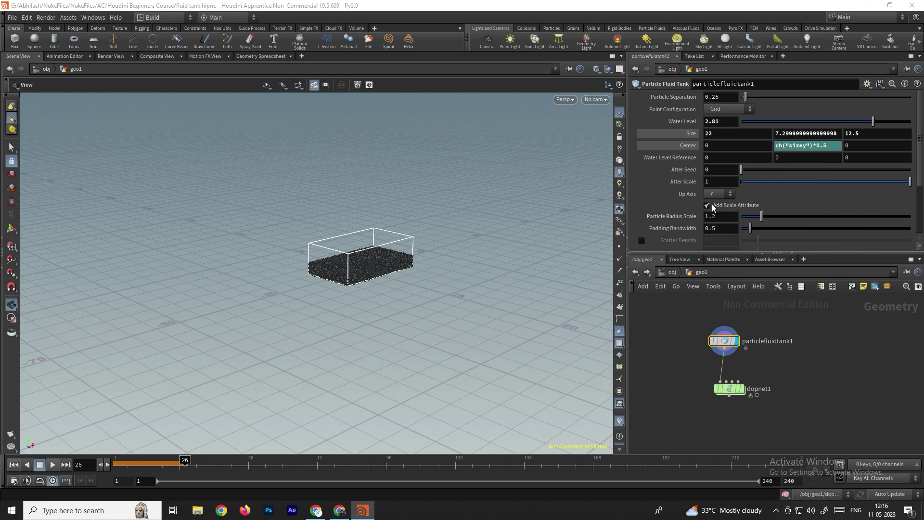
- Paste it as relative references into flipsolver1's Box Size and verify against the tank
double_click(731, 388)
mouse_move(729, 352)
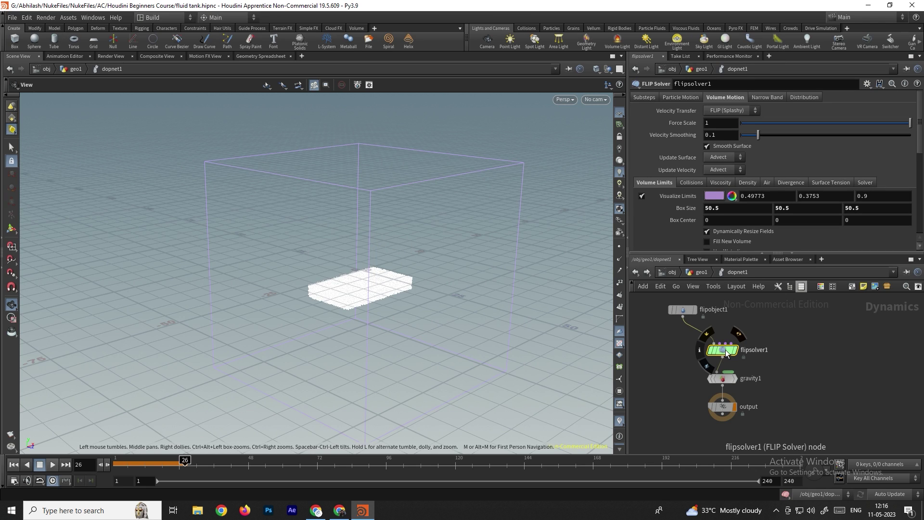
right_click(685, 210)
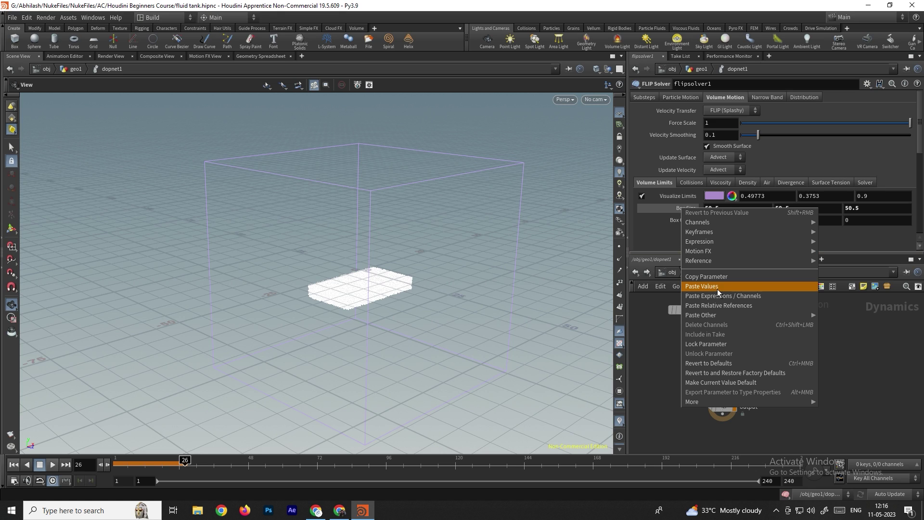
left_click(696, 304)
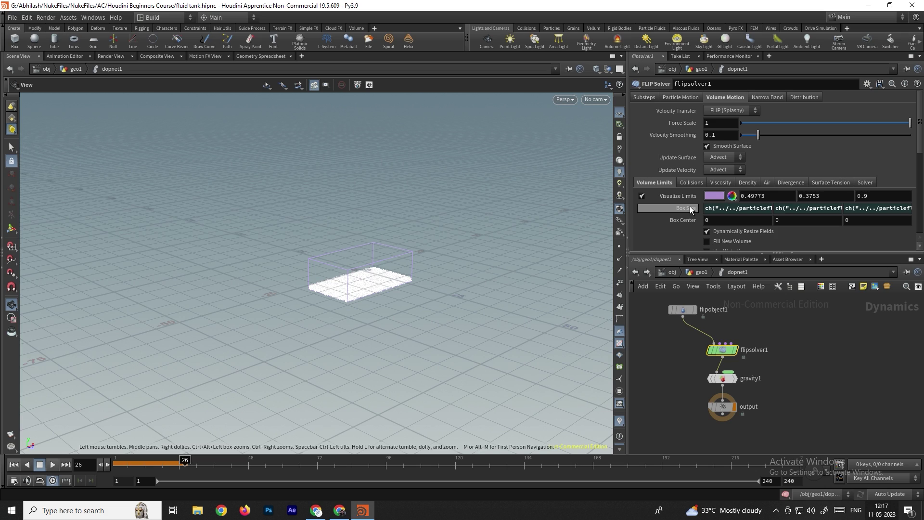
left_click(636, 273)
left_click(724, 340)
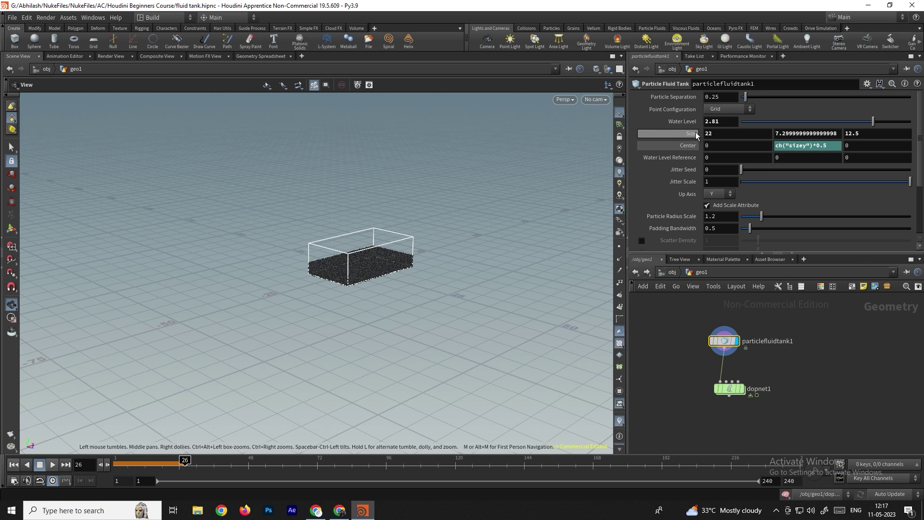
double_click(732, 391)
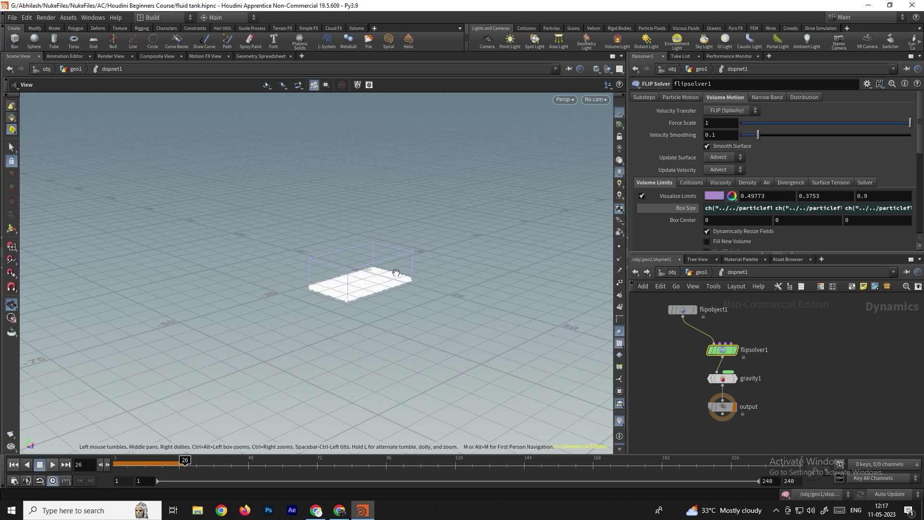
- Set the volume limits guide colour to pure blue (0, 0, 1)
left_click(714, 196)
left_click(800, 130)
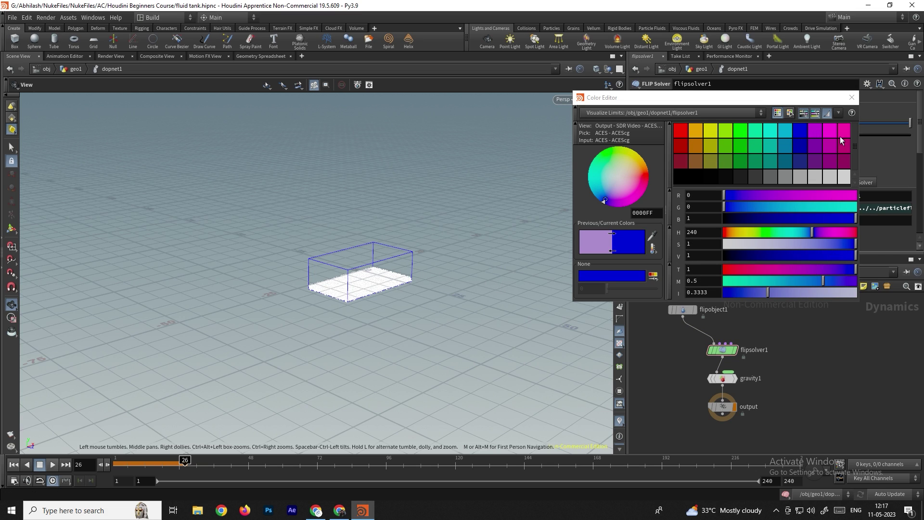
left_click(851, 98)
- Delete the Box Size channels so it keeps fixed values instead of tank references
left_click(792, 209)
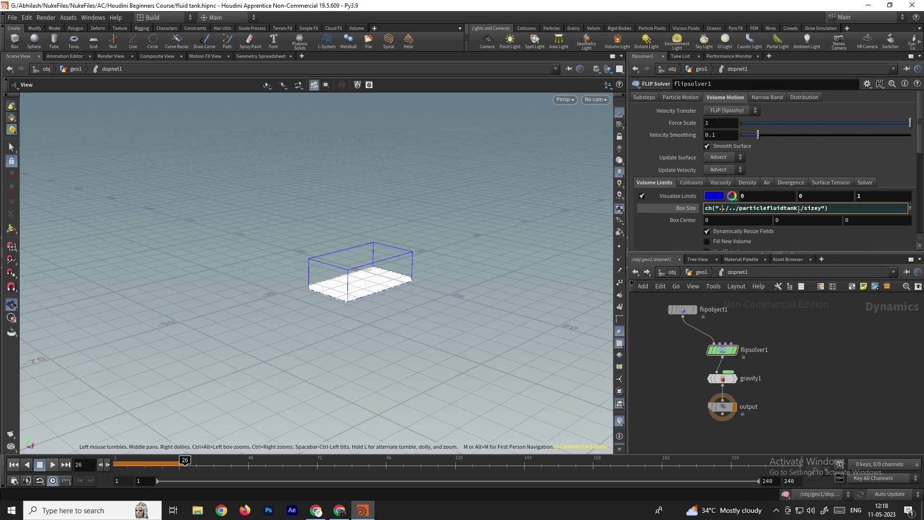
left_click(826, 330)
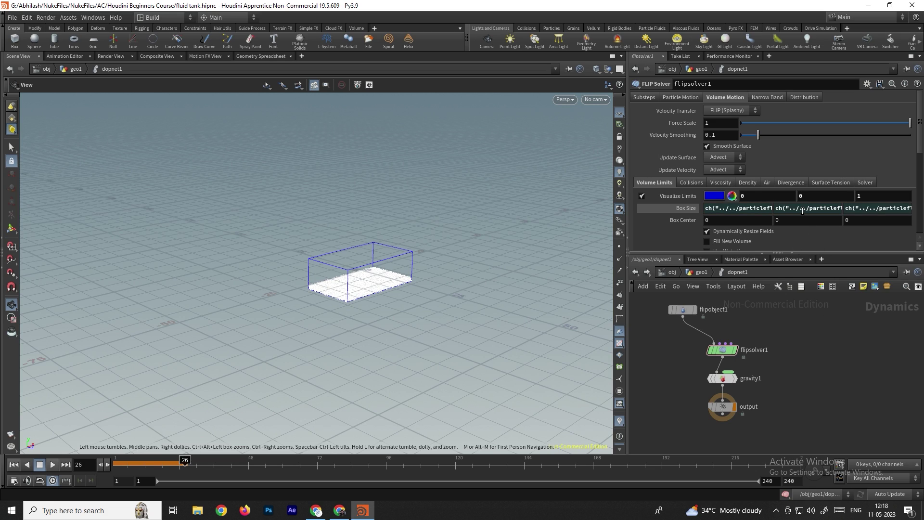
left_click(688, 209, "ctrl+shift")
left_click(806, 208)
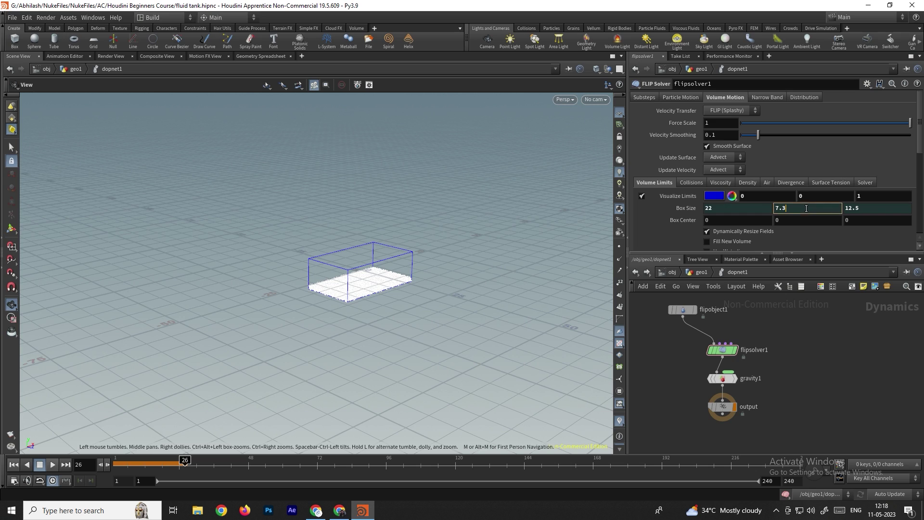
right_click(788, 207)
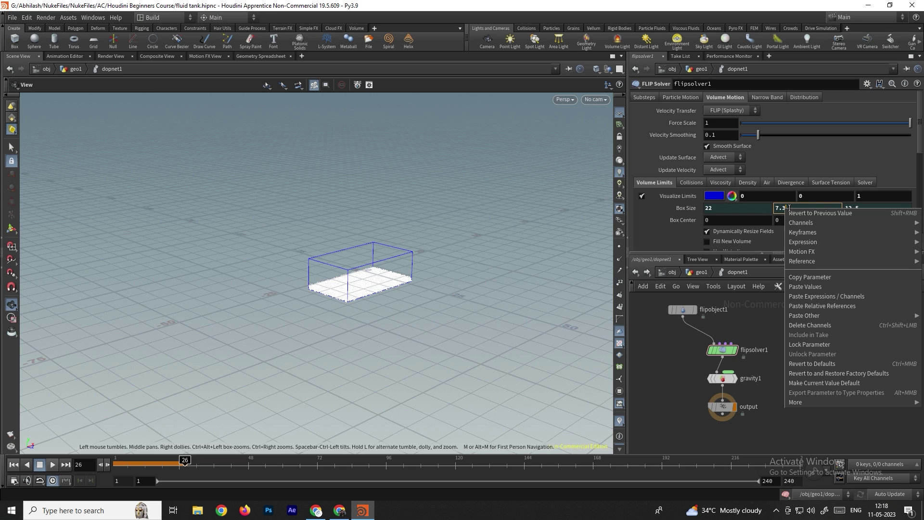
left_click(813, 324)
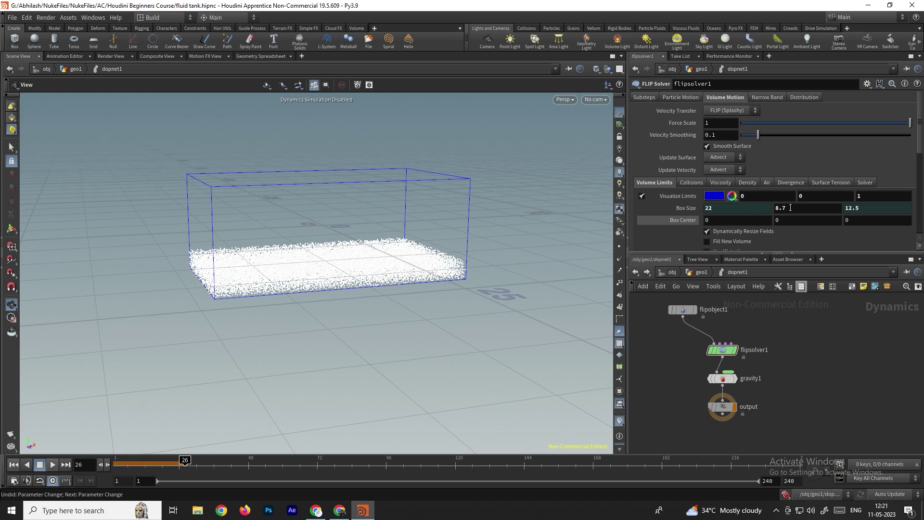
- Raise flipsolver1's Box Size Y so the limit box is 23.7 tall
middle_click_drag(790, 208, 124, 206)
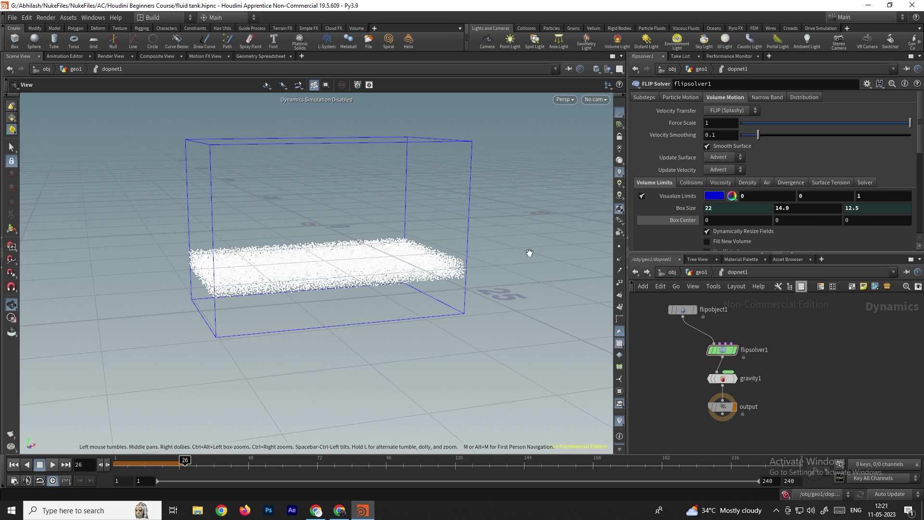
left_click_drag(408, 258, 350, 272)
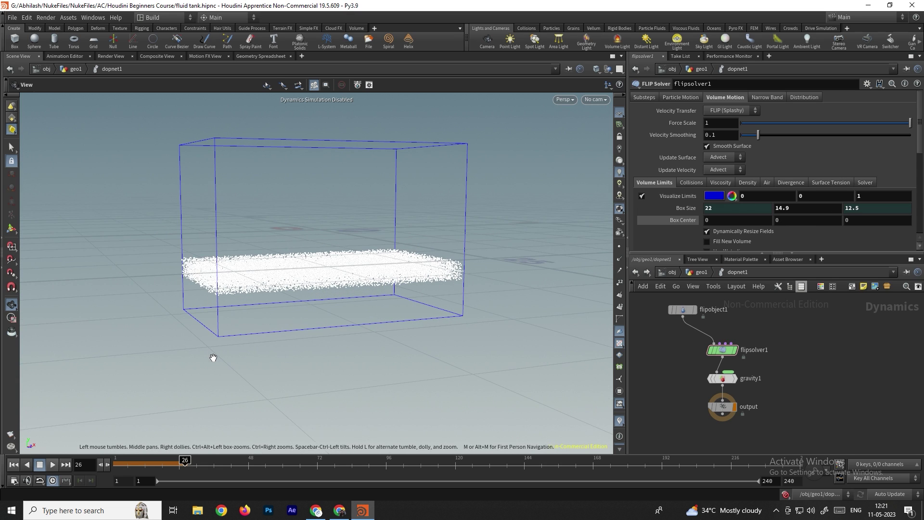
left_click_drag(217, 338, 212, 313)
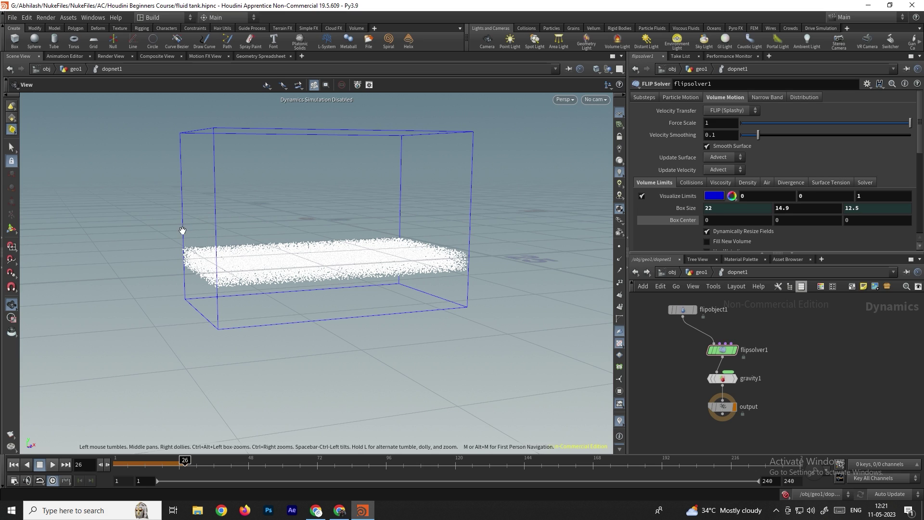
middle_click_drag(787, 208, 921, 229)
- Set Box Center Y to the relative reference expression ch("limit_sizey")*0.5
left_click(798, 211)
right_click(788, 210)
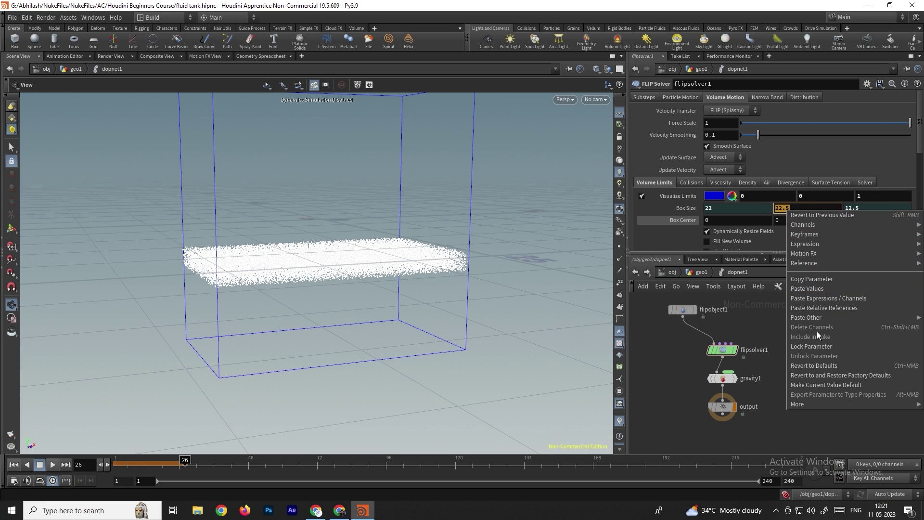
left_click(836, 278)
left_click(790, 219)
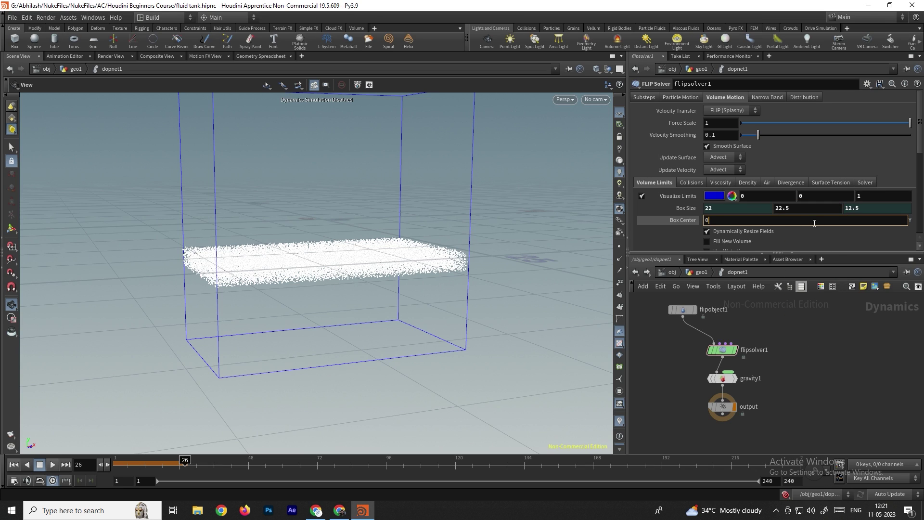
right_click(709, 220)
left_click(757, 318)
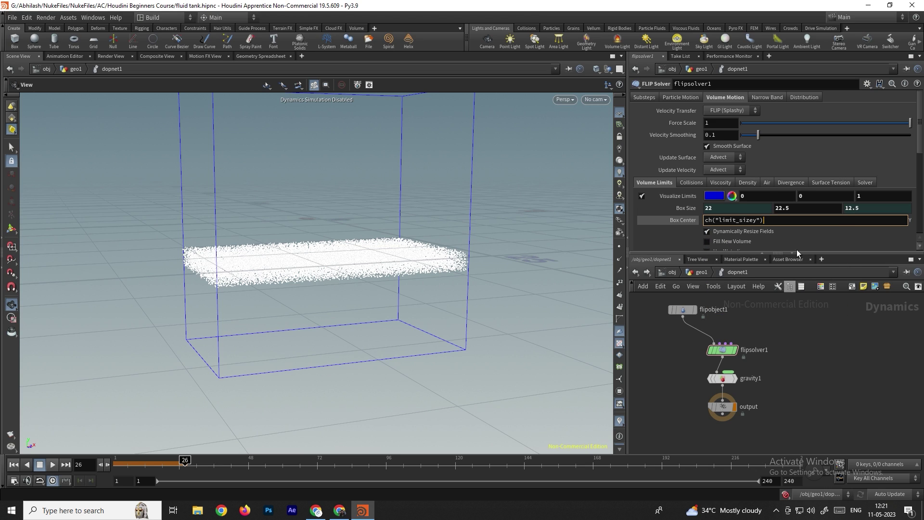
key("Return")
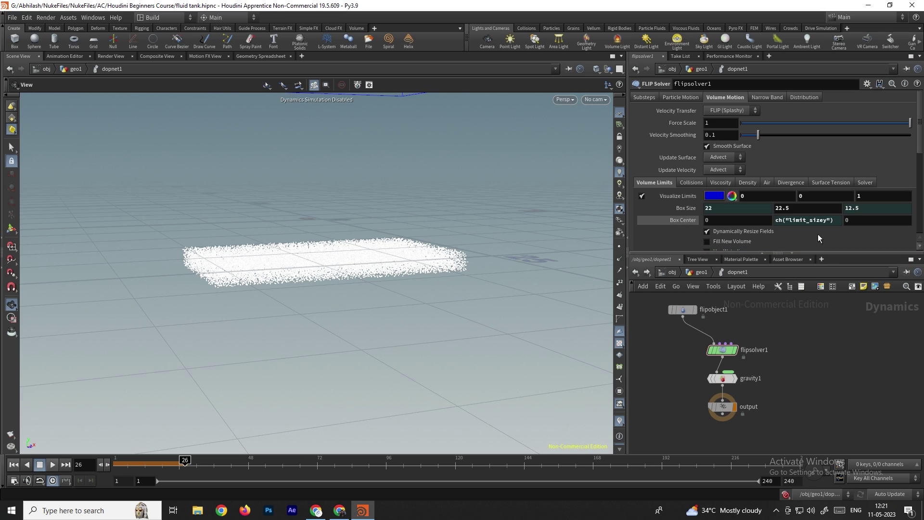
left_click(839, 221)
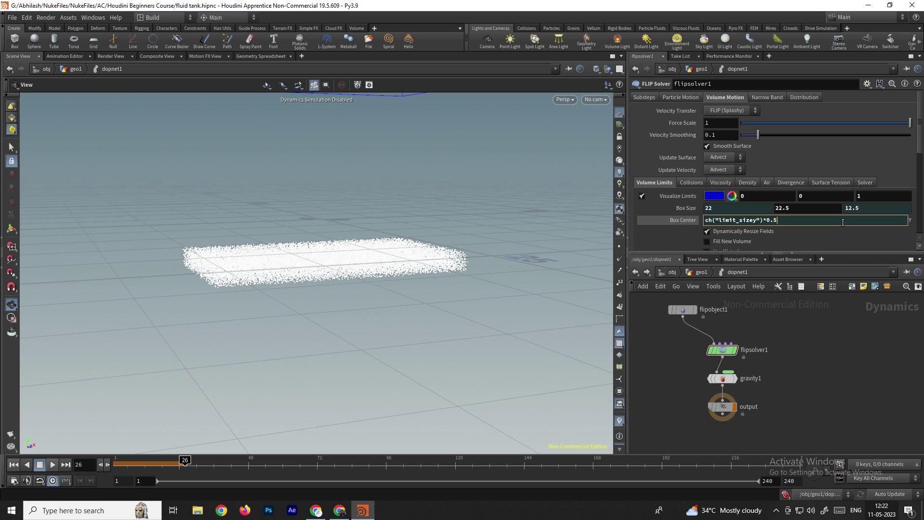
key("Return")
mouse_move(393, 231)
left_mouse_down()
mouse_move(379, 224)
mouse_move(380, 242)
left_mouse_up()
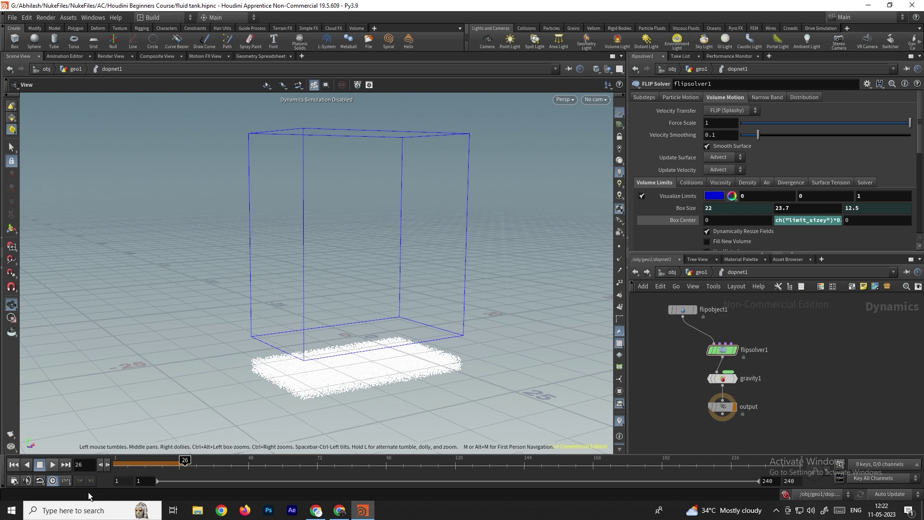
- Preview the simulation, then enable Closed Boundaries on flipobject1 and replay it
left_click(14, 464)
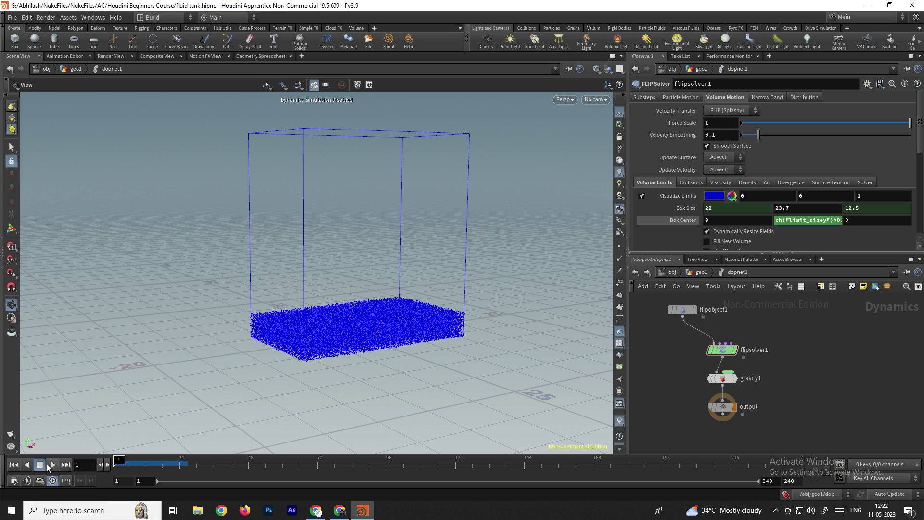
left_click(52, 464)
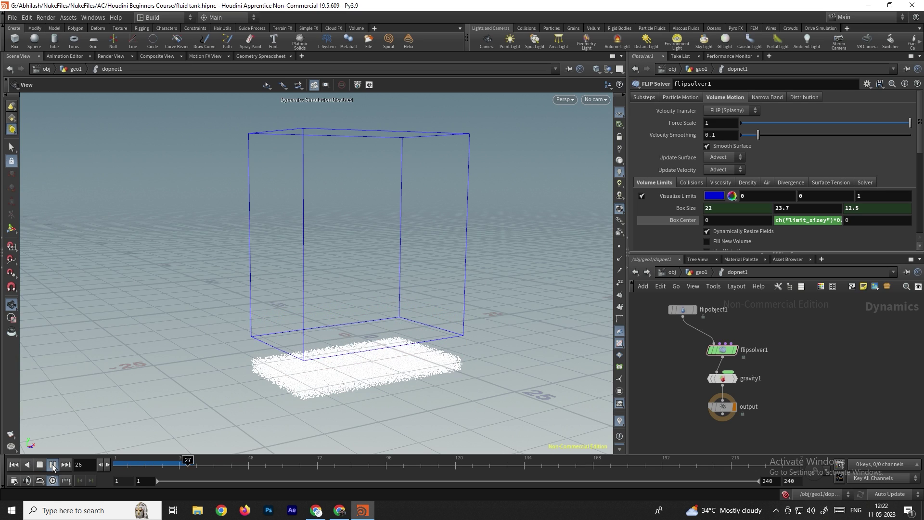
left_click(40, 465)
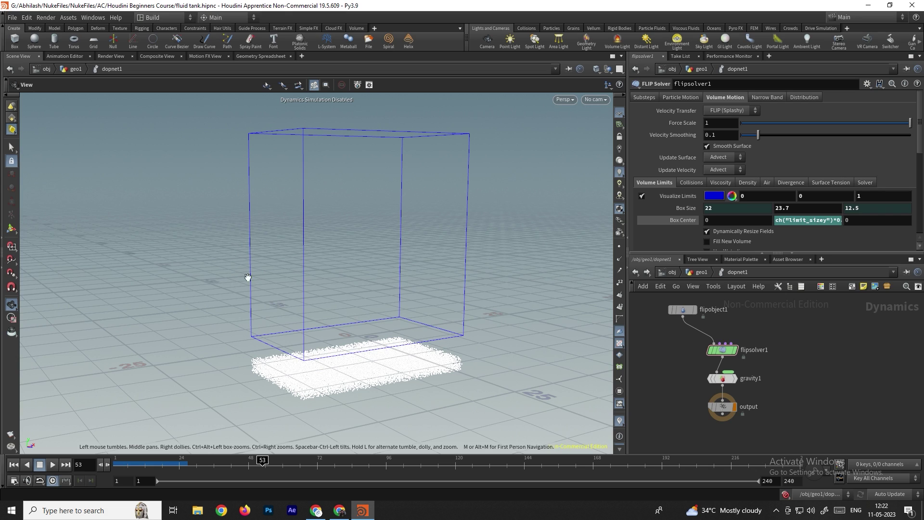
left_click(14, 464)
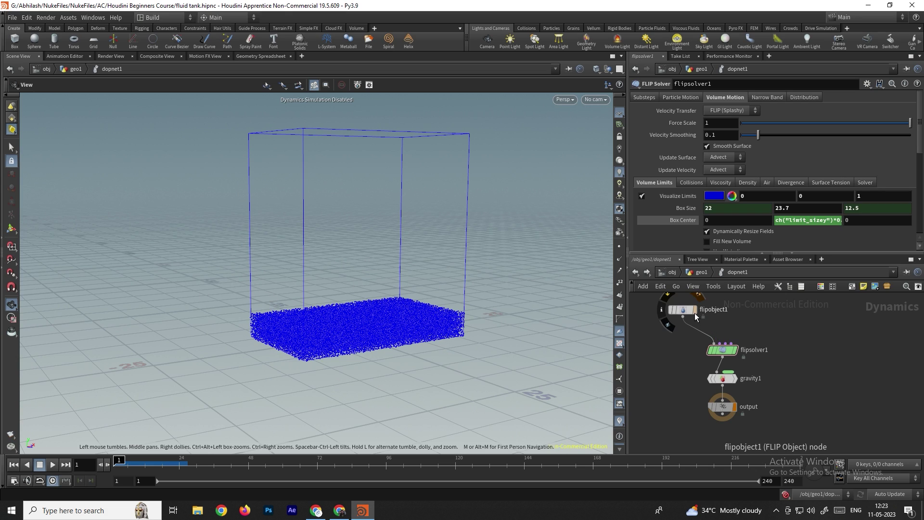
left_click(683, 311)
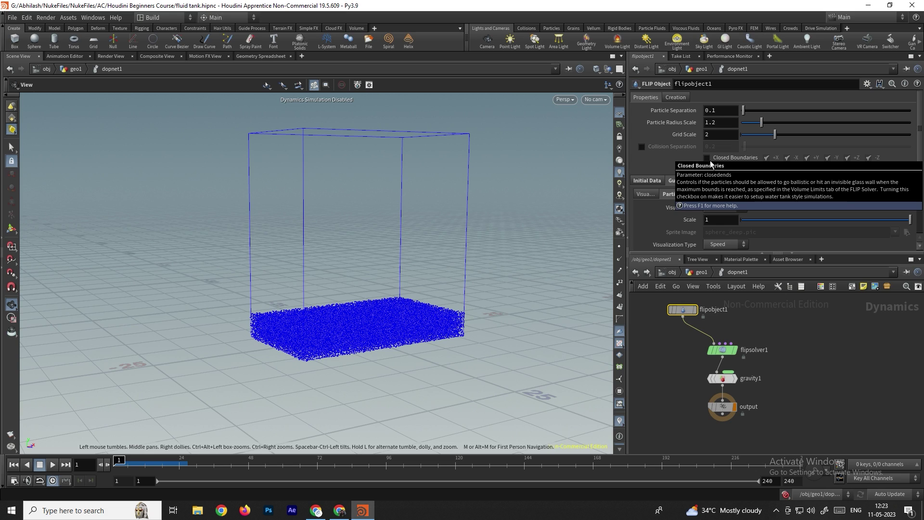
left_click(707, 158)
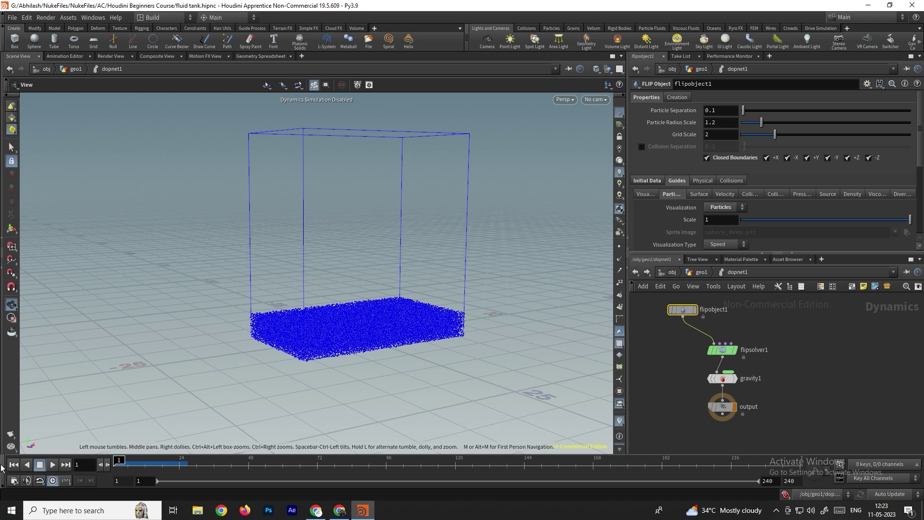
left_click(54, 465)
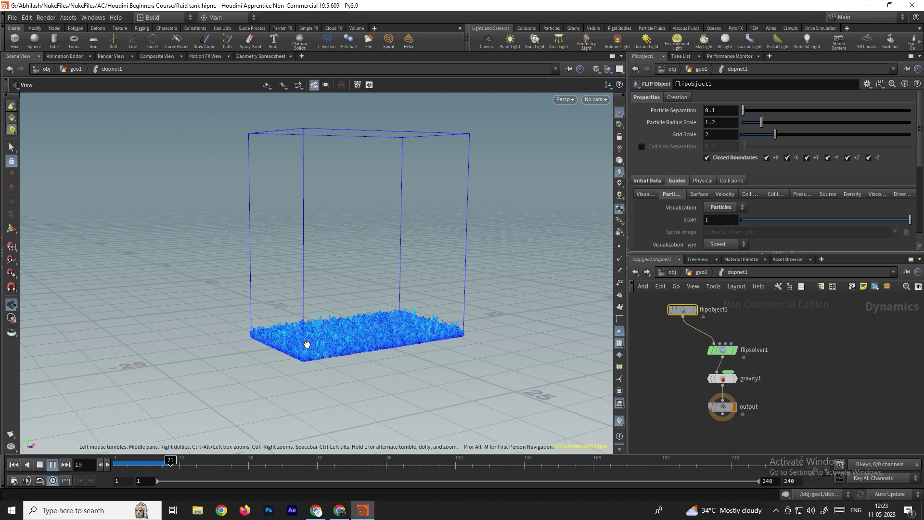
left_click(52, 464)
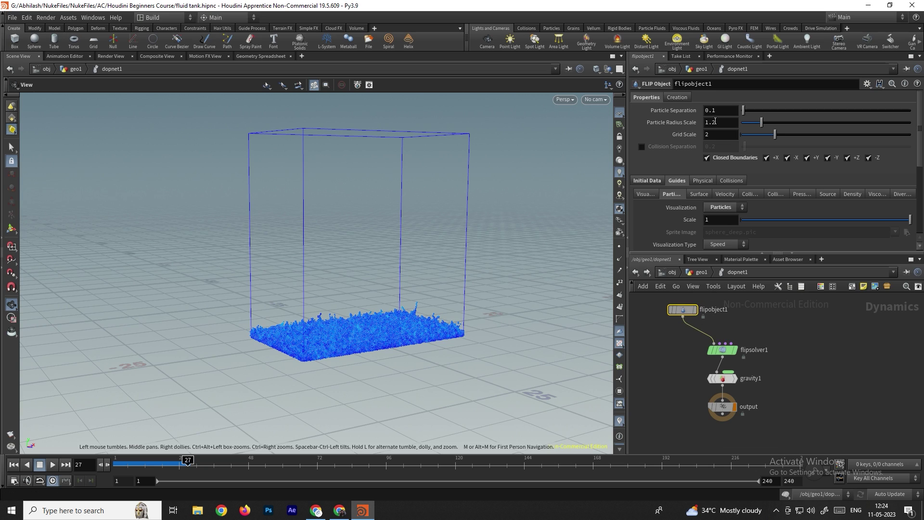
- Copy flipobject1's Particle Separation parameter and return to the geo1 network
mouse_move(687, 313)
left_click(636, 272)
mouse_move(726, 339)
double_click(729, 391)
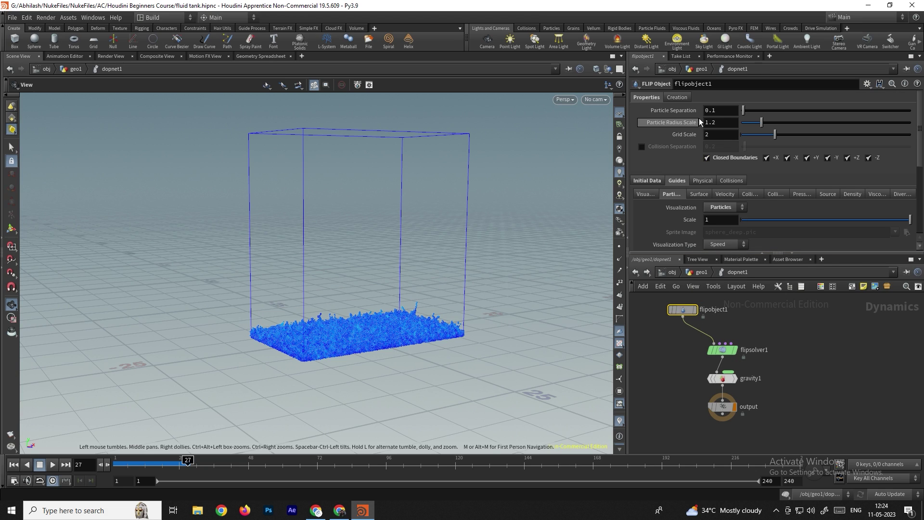
left_click(721, 111)
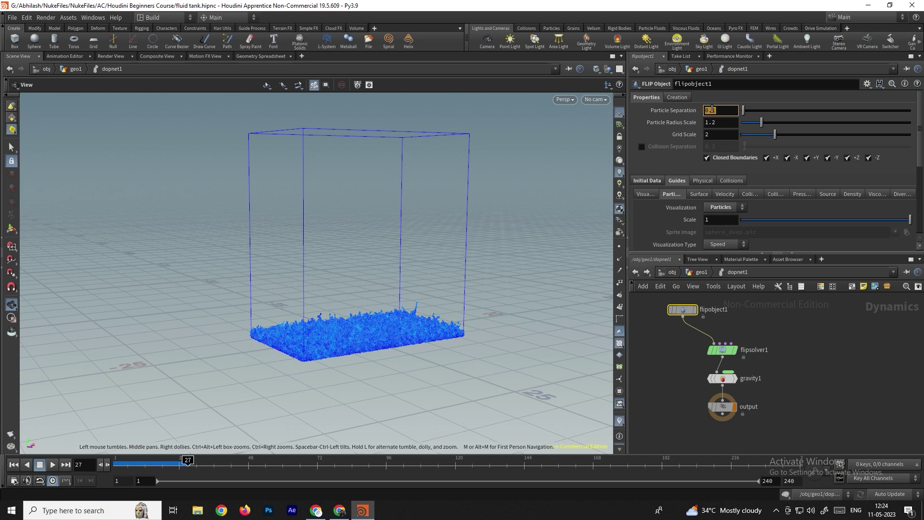
right_click(712, 109)
left_click(747, 178)
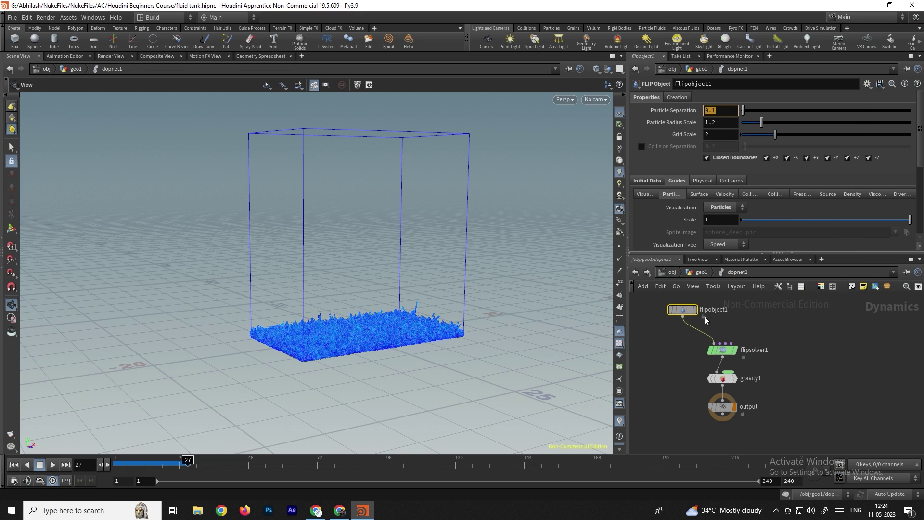
left_click(642, 274)
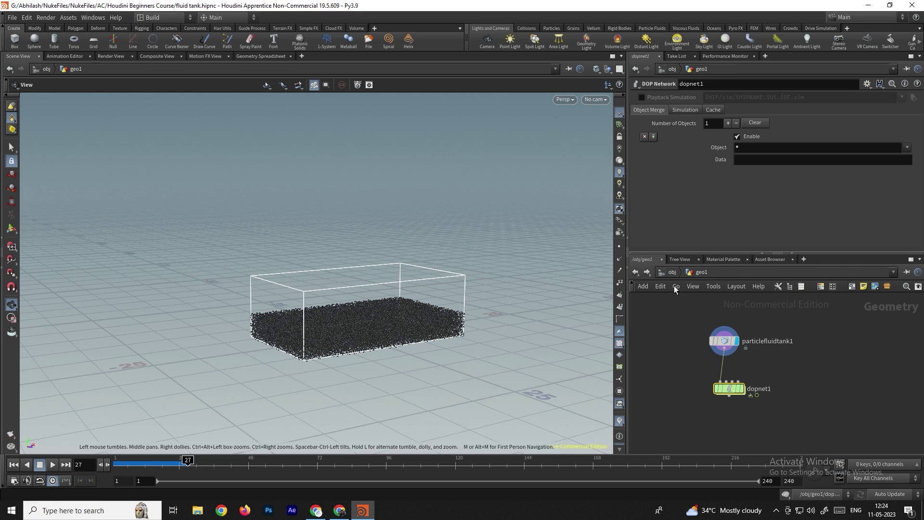
left_click(723, 341)
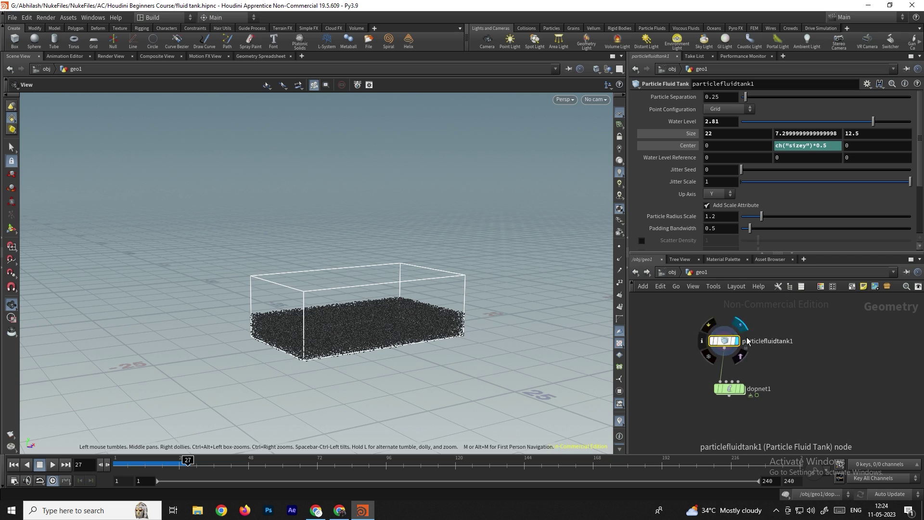
right_click(711, 97)
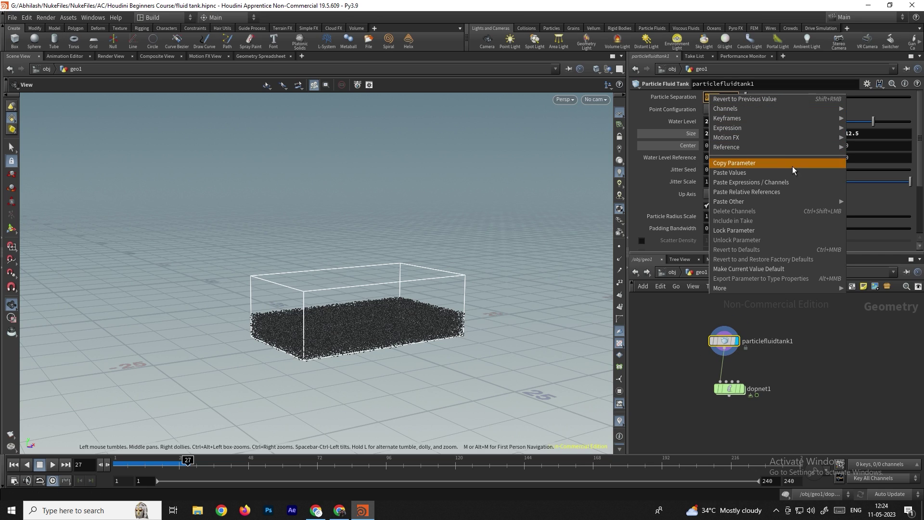
left_click(755, 191)
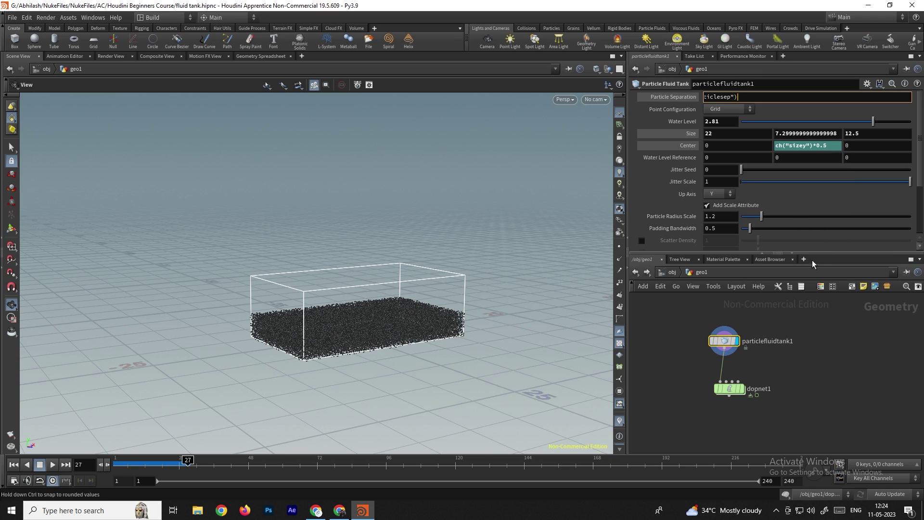
left_click(850, 341)
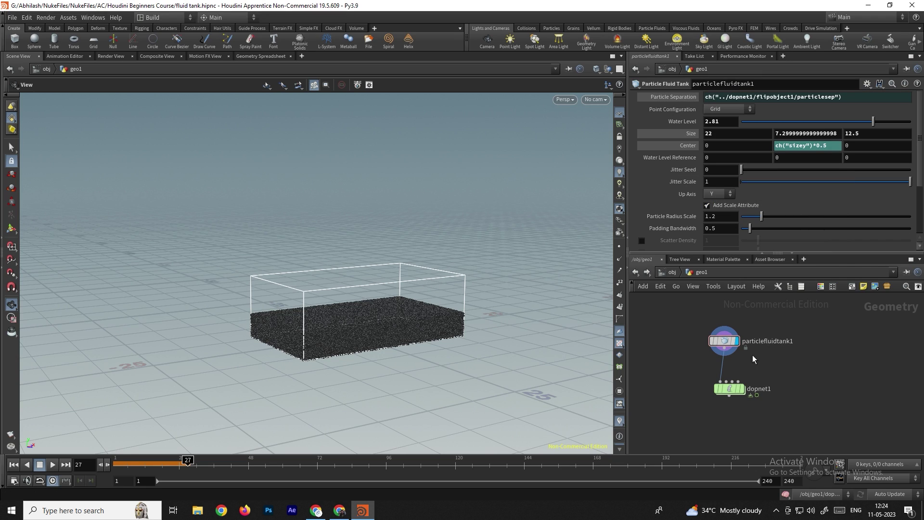
double_click(729, 389)
left_click(694, 313)
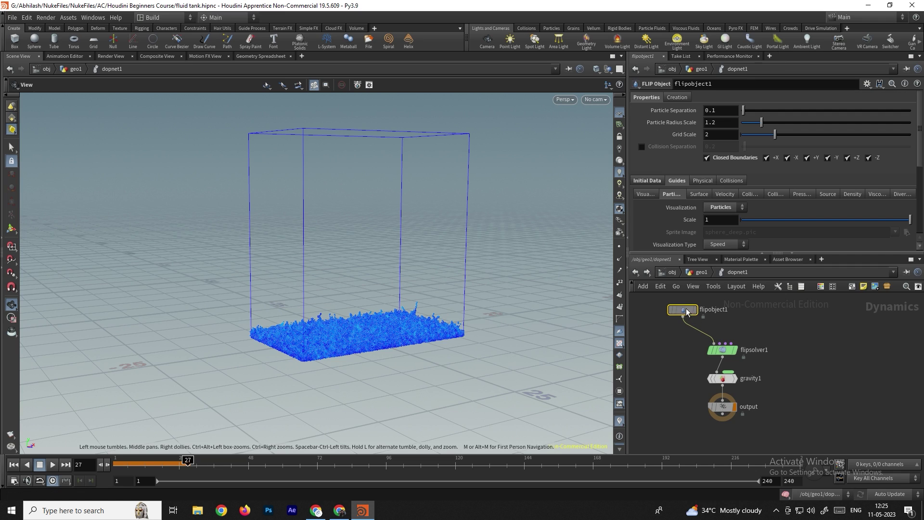
left_click(636, 273)
mouse_move(725, 342)
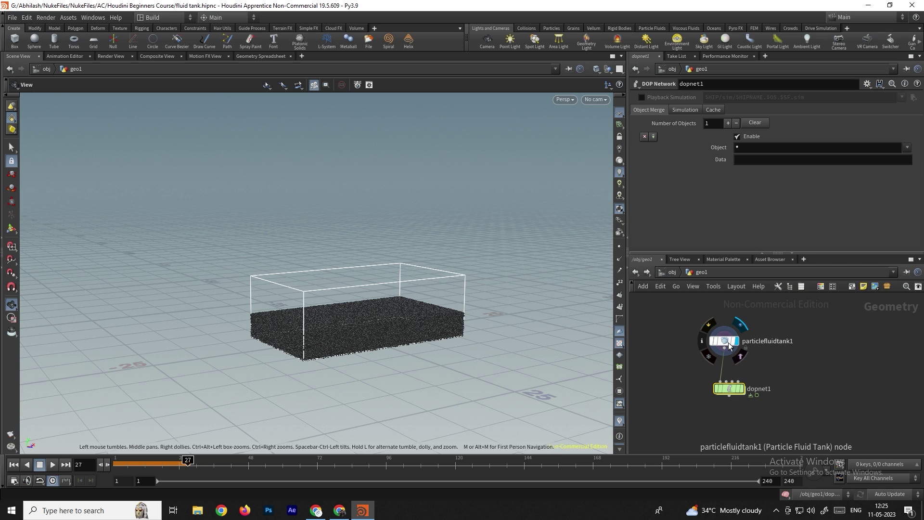
- Set flipobject1's Particle Separation to 0.18, rewind to frame 1, and return to geo1
double_click(732, 388)
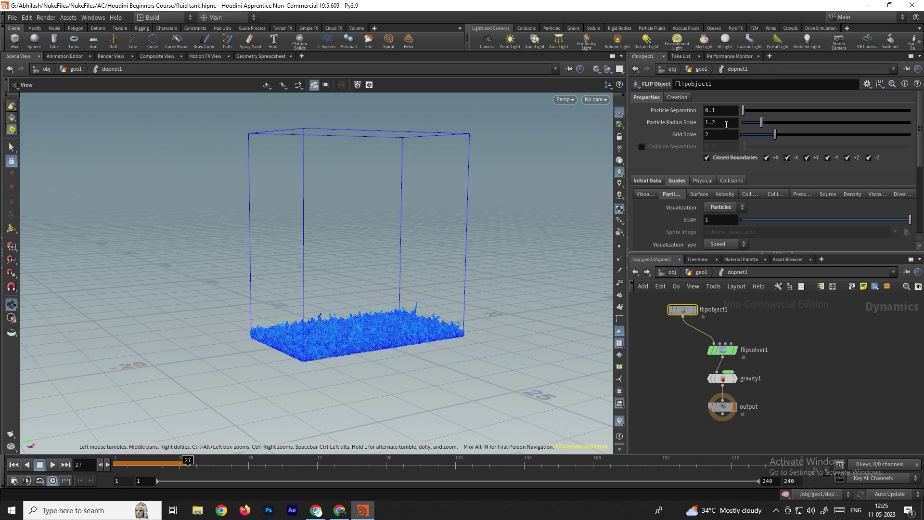
left_click_drag(701, 112, 686, 111)
type("0.")
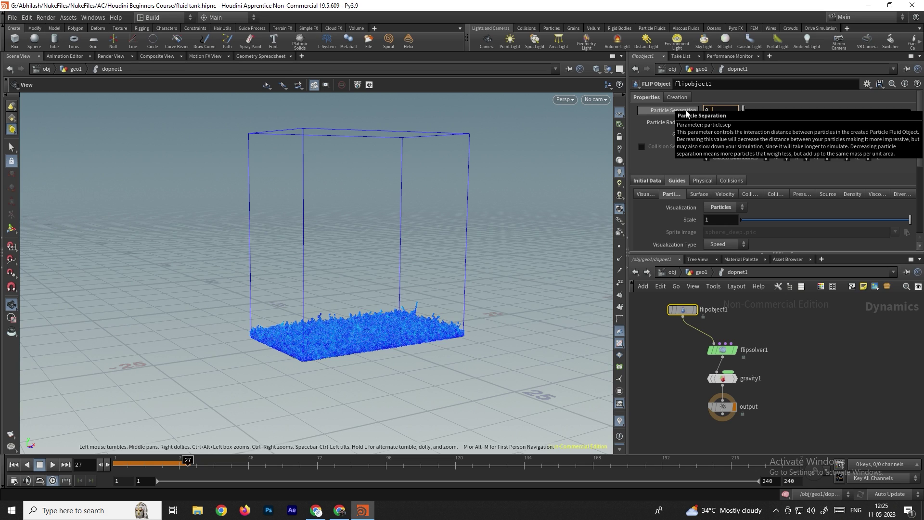
type("18")
key("Return")
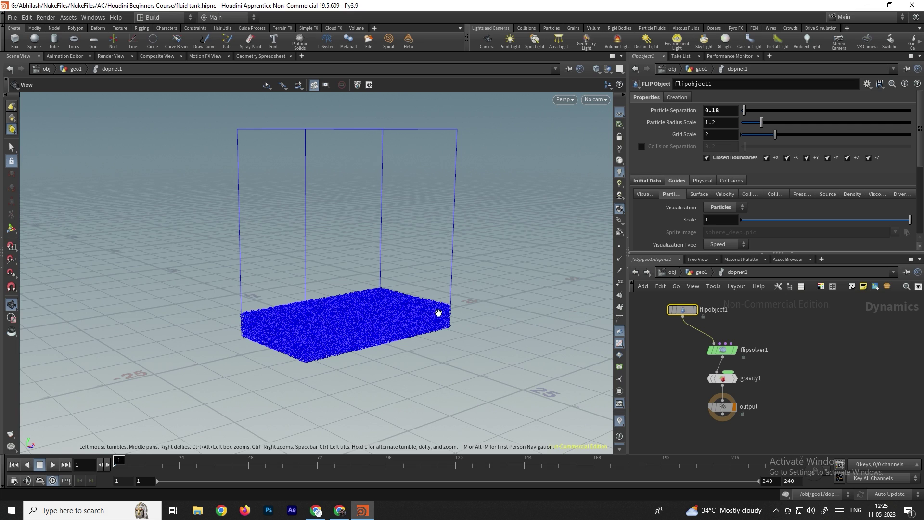
left_click_drag(397, 270, 388, 273)
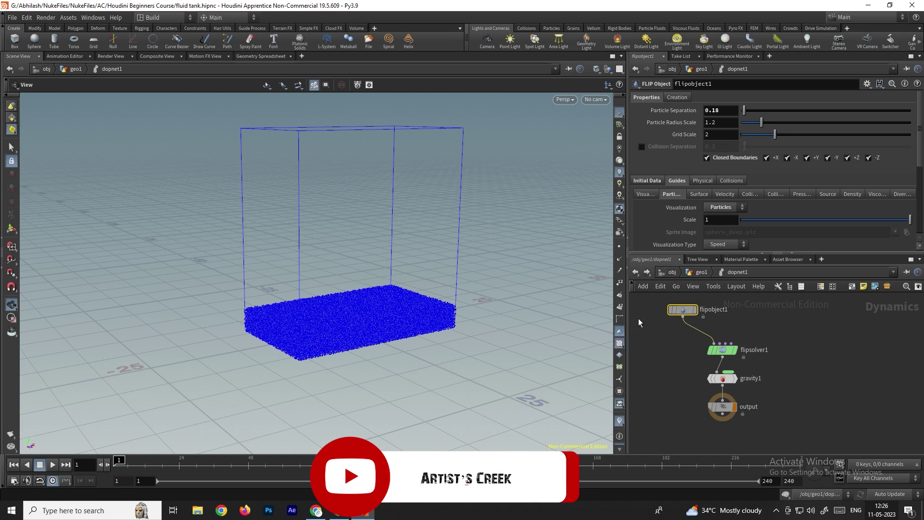
left_click(634, 272)
- Add a Sphere node in geo1 and set its display flag
middle_click_drag(830, 350, 808, 347)
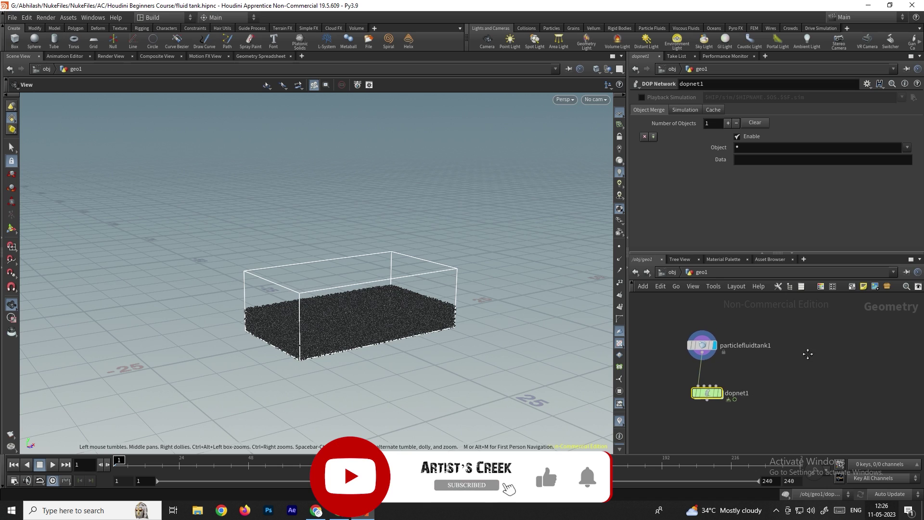
key("Tab")
type("sphere")
key("Return")
left_click(807, 344)
left_click(820, 345)
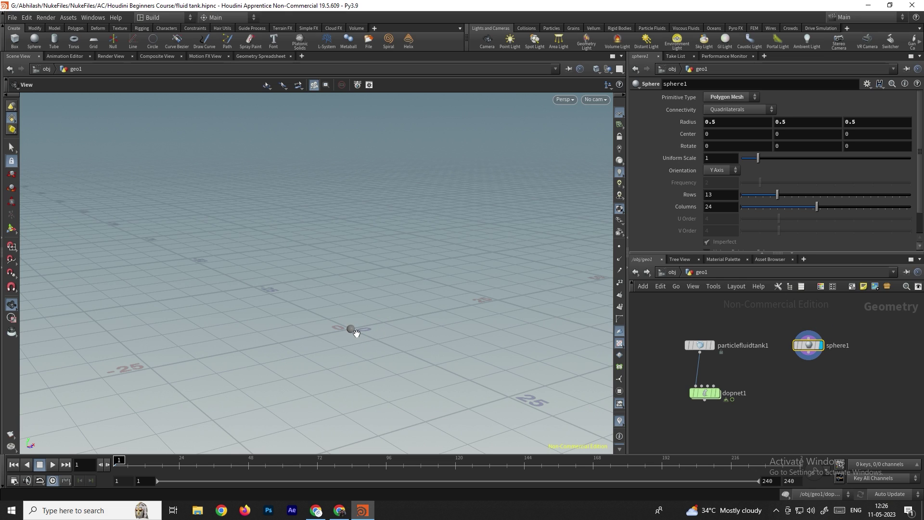
- Give sphere1 uniform scale 8.29, Polygon primitive type and frequency 5
left_click_drag(759, 158, 881, 176)
left_click(732, 97)
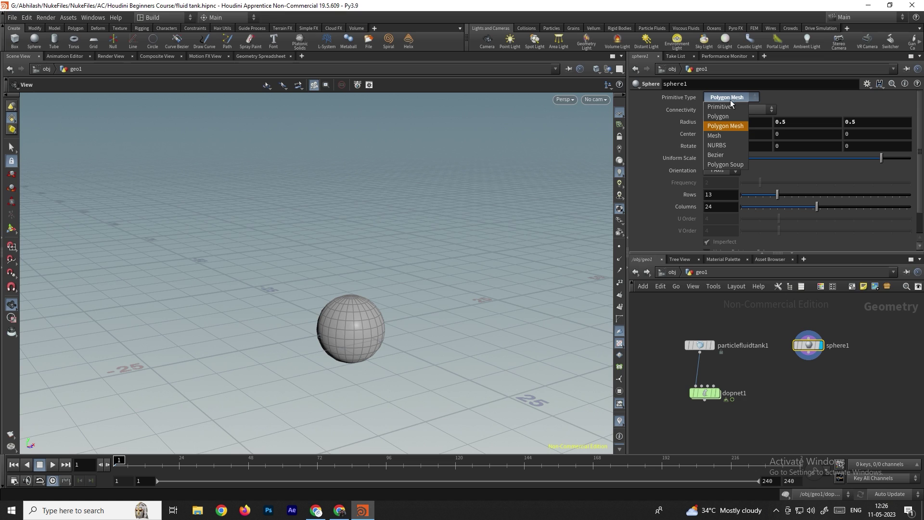
left_click(722, 117)
left_click(731, 98)
left_click(727, 86)
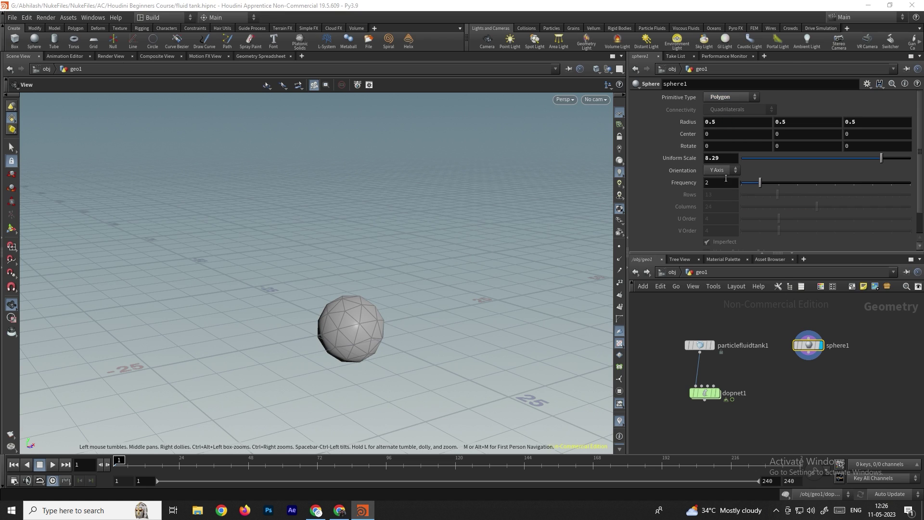
left_click_drag(763, 184, 824, 193)
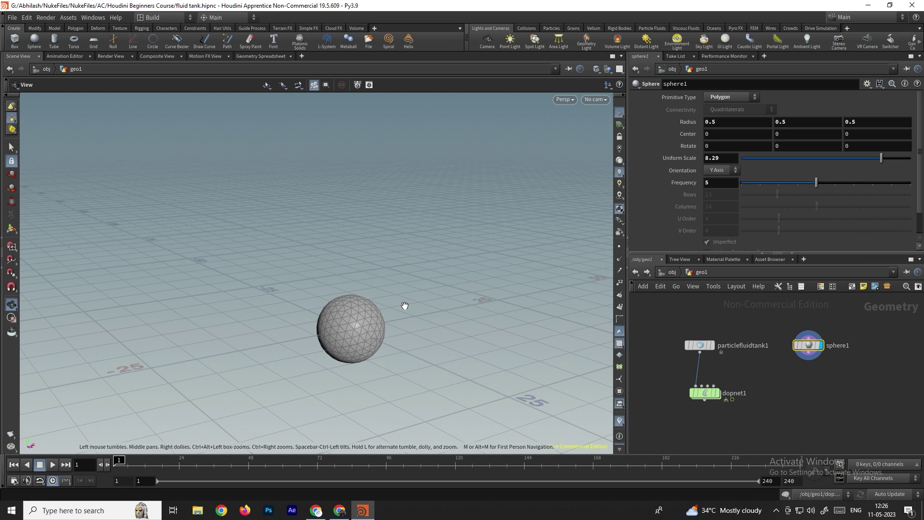
mouse_move(357, 329)
left_mouse_down()
mouse_move(398, 313)
mouse_move(381, 329)
left_mouse_up()
- Add a Mountain node below sphere1, wire sphere1 into it and display it
key("Tab")
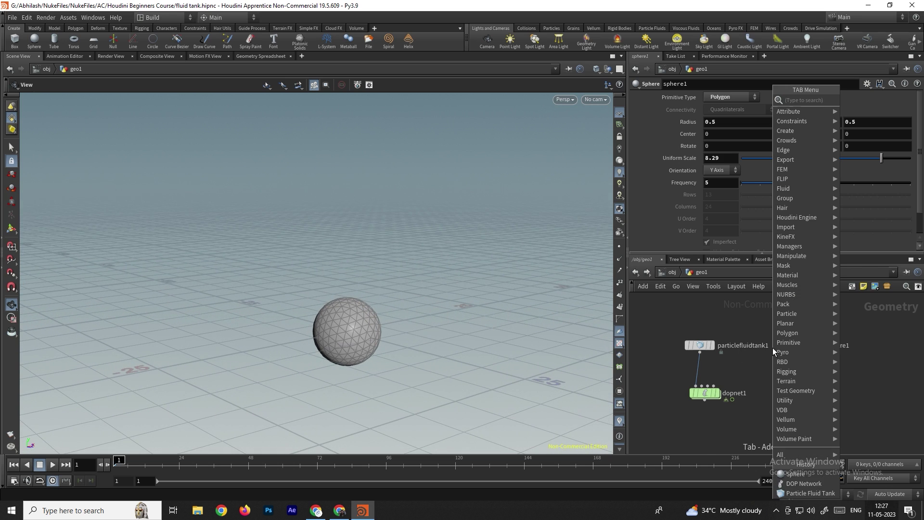
type("mou")
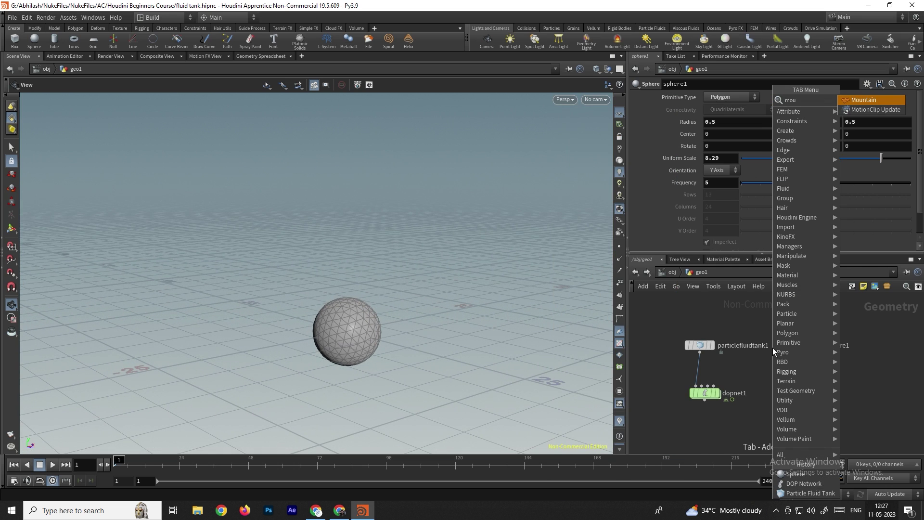
key("Return")
left_click(812, 388)
left_click_drag(808, 359, 811, 386)
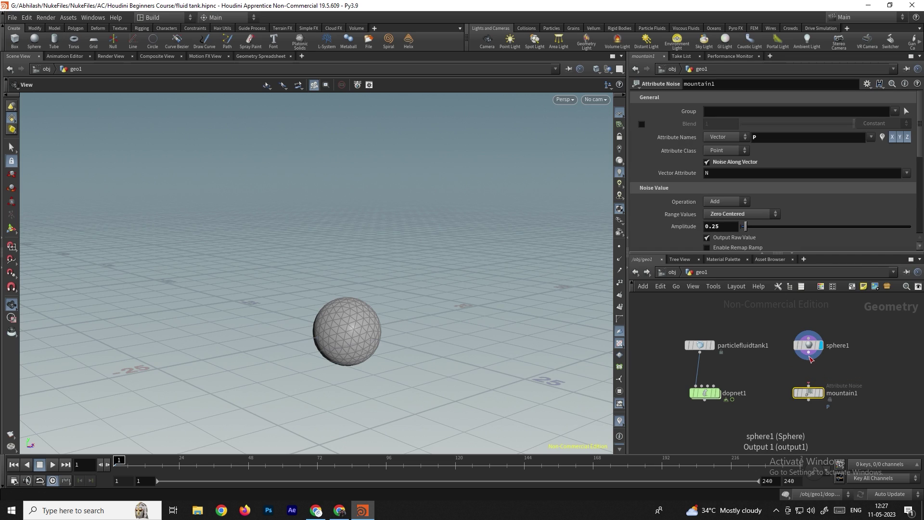
mouse_move(853, 388)
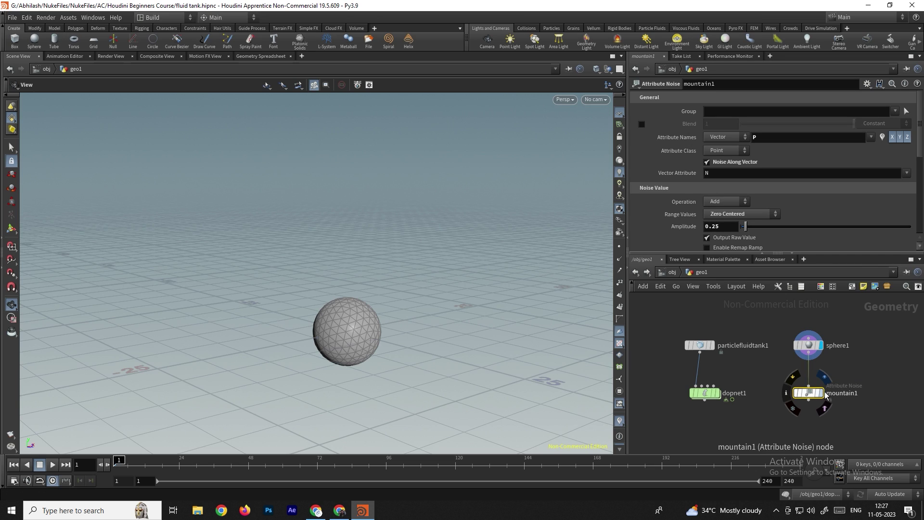
key("r")
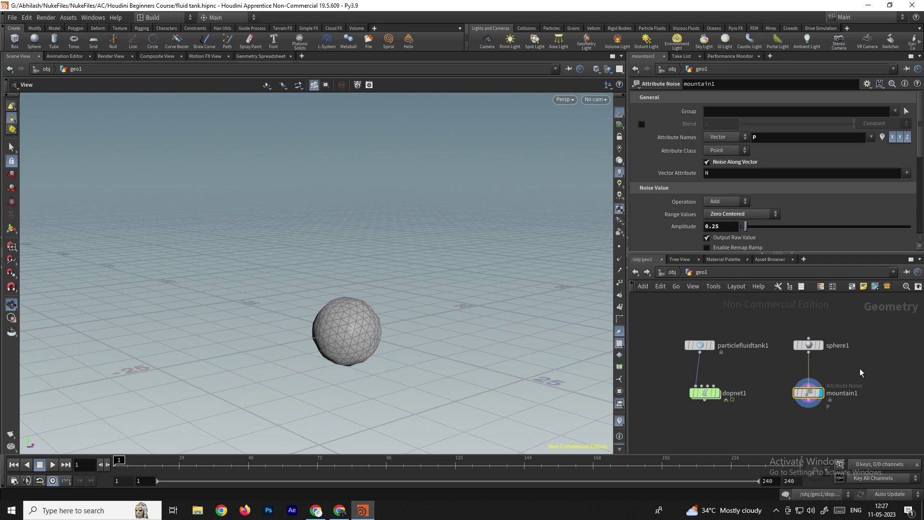
- Raise mountain1's Amplitude to 1.94 and inspect the jagged rock from above
left_click_drag(413, 340, 416, 371)
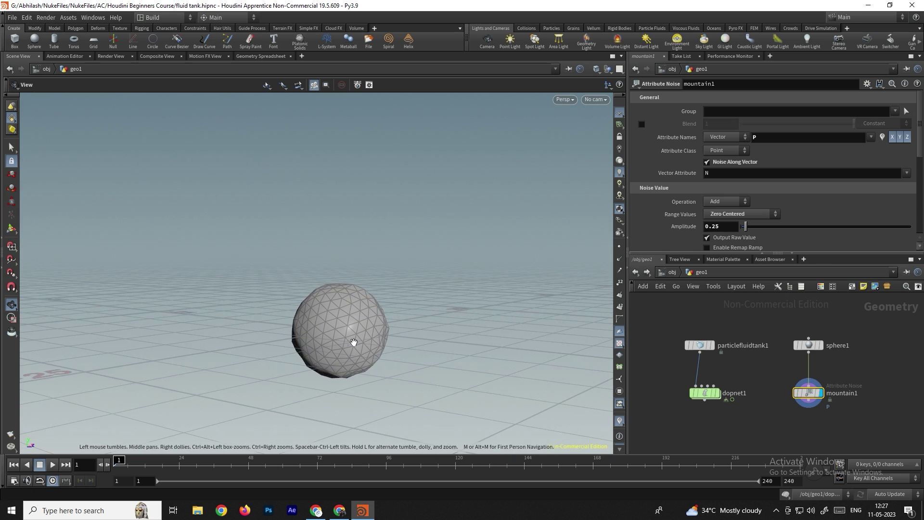
left_click_drag(749, 228, 766, 219)
scroll(772, 197, "down", 4)
left_click_drag(365, 332, 374, 315)
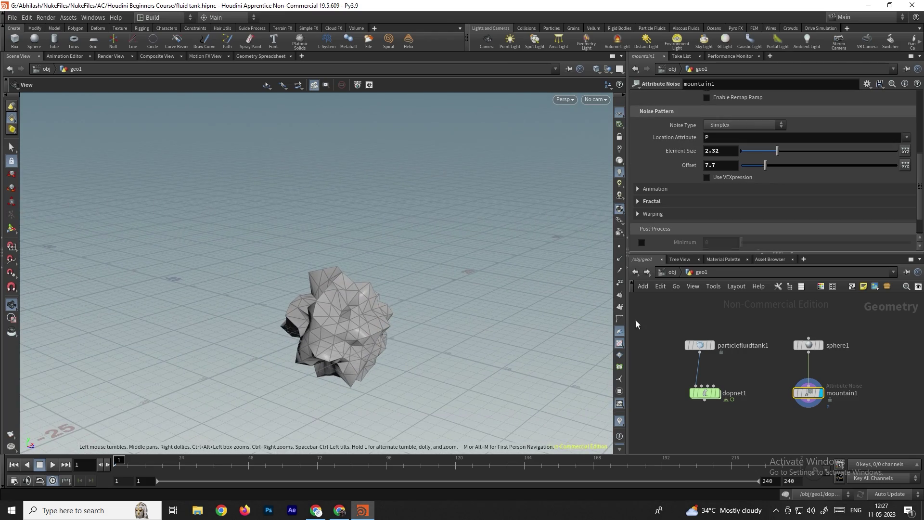
left_click(809, 345)
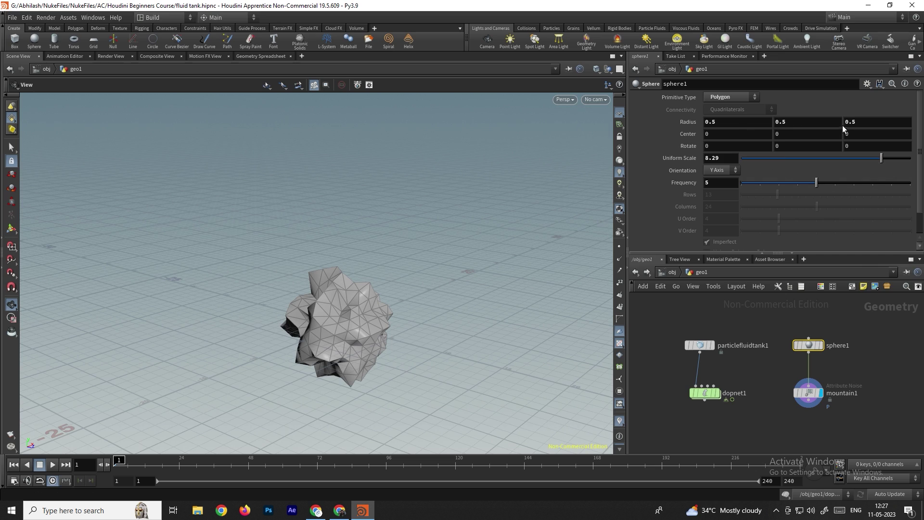
- Set sphere1's Radius to 1.3, 0.5, 1 and Frequency to 8
middle_click_drag(859, 122, 889, 124)
middle_click_drag(724, 123, 764, 125)
left_click_drag(456, 270, 413, 268)
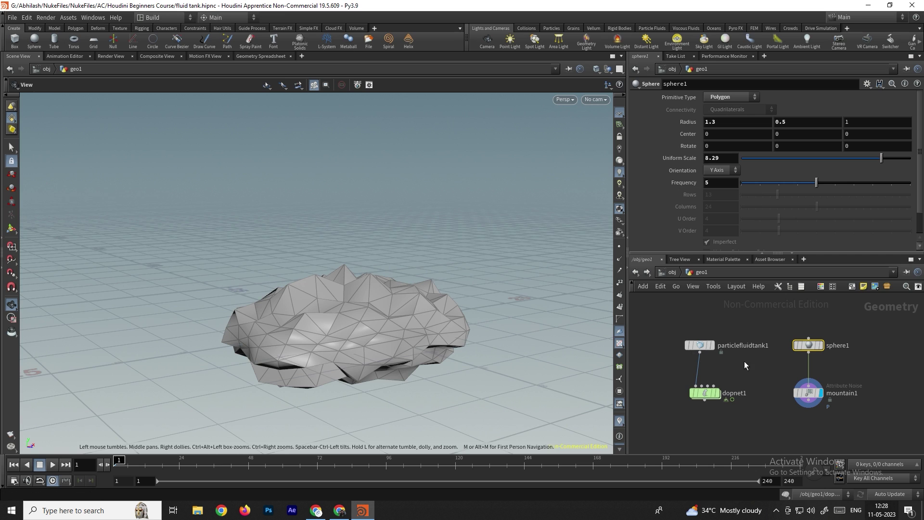
left_click_drag(819, 185, 880, 190)
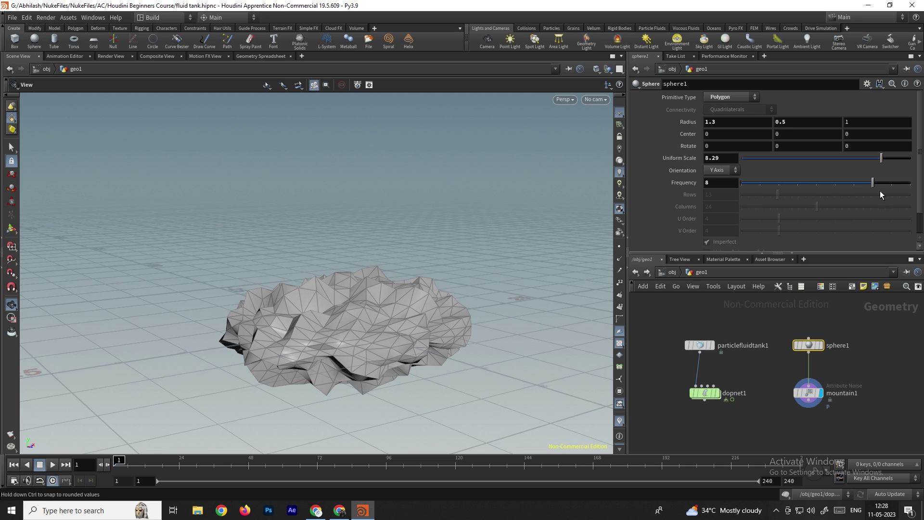
- Give mountain1 Manhattan Cellular F2-F1 noise with element size 8.92
left_click(807, 392)
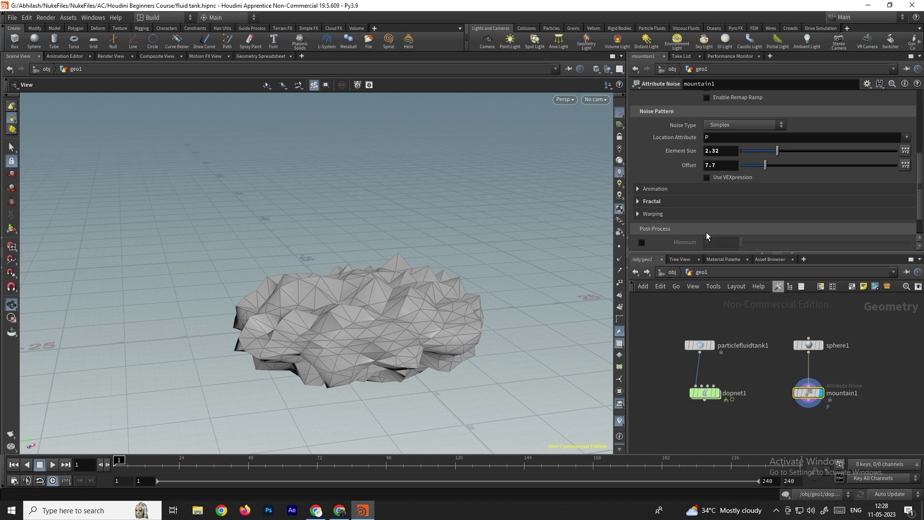
scroll(723, 197, "down", 2)
scroll(722, 198, "up", 2)
left_click(744, 130)
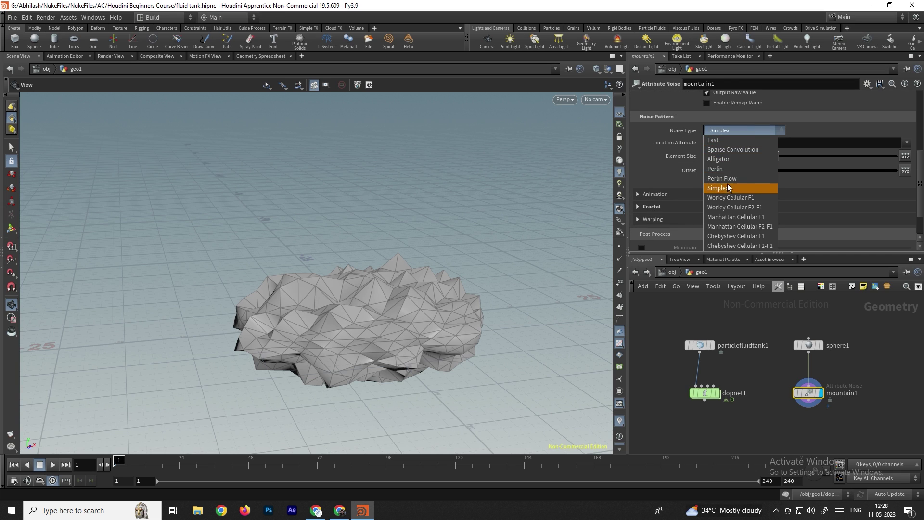
left_click(740, 245)
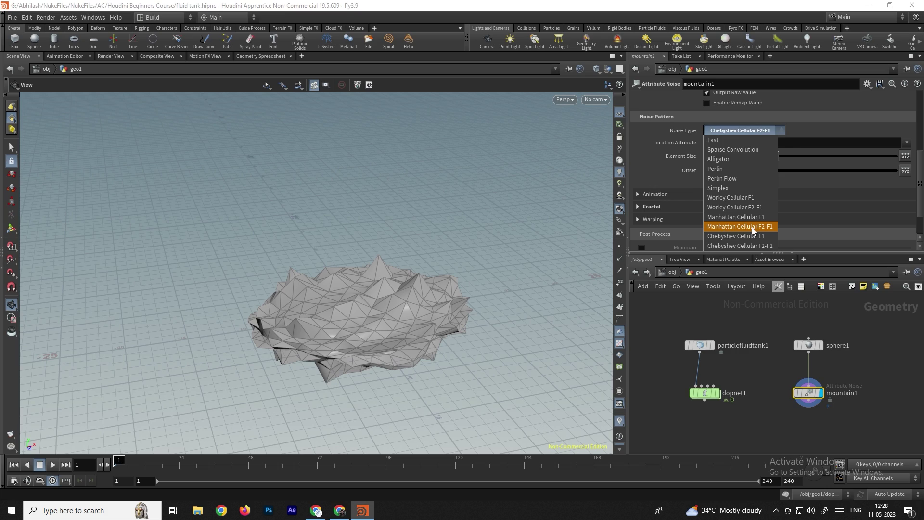
left_click(739, 231)
left_click_drag(420, 263, 356, 310)
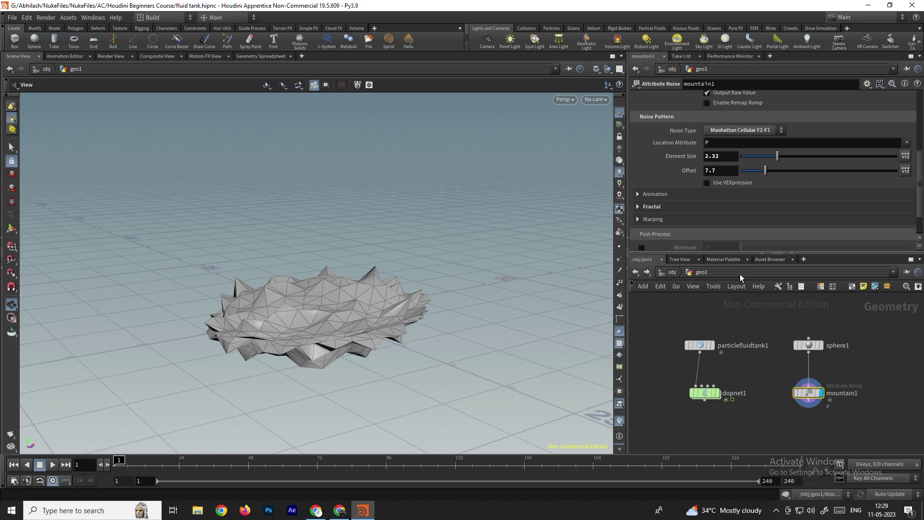
left_click_drag(778, 155, 878, 169)
left_click_drag(342, 255, 365, 260)
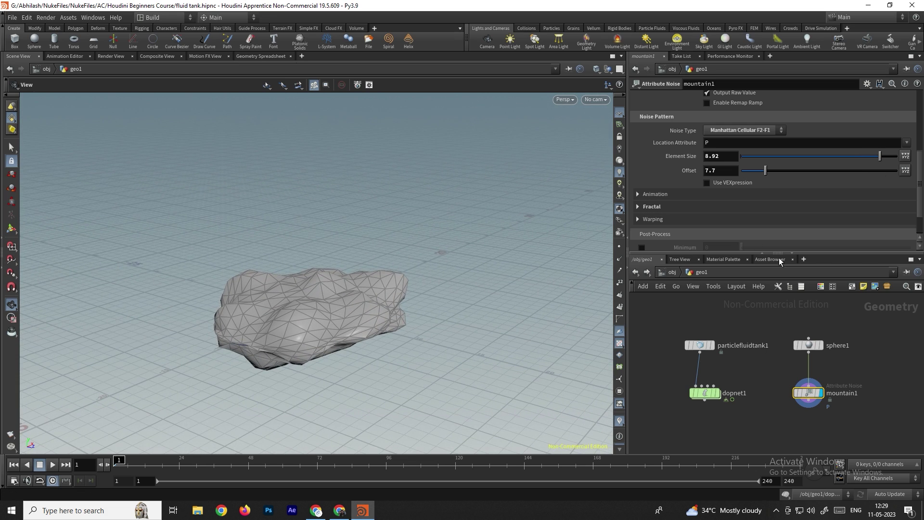
- Raise sphere1's Frequency to 15 for a finely tessellated rock
mouse_move(804, 348)
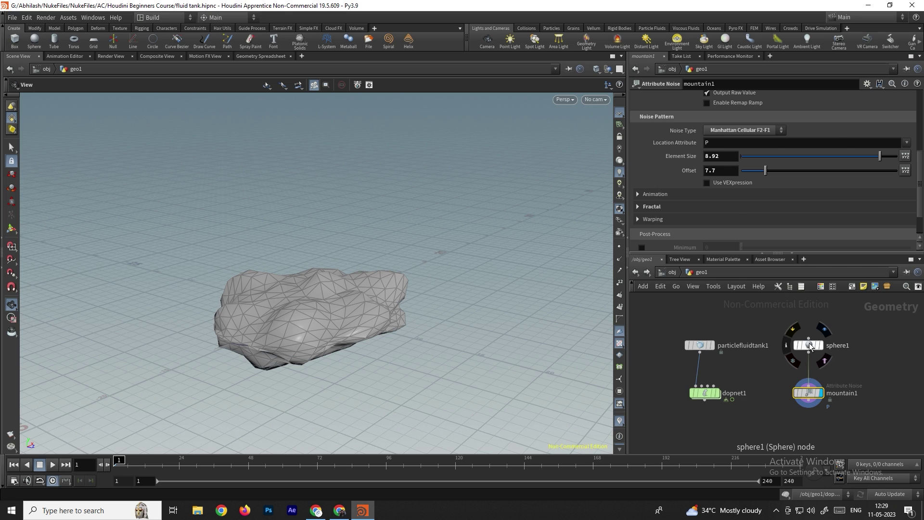
left_click(809, 343)
left_click_drag(853, 184, 909, 183)
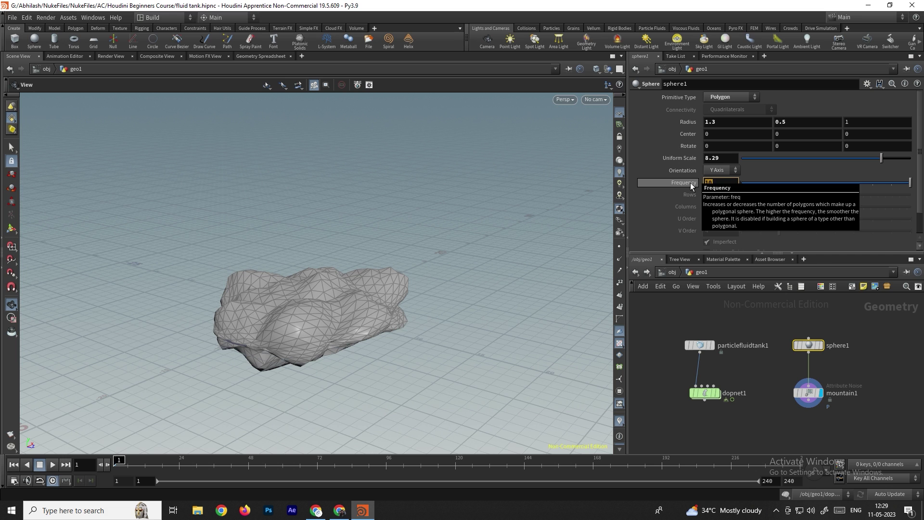
key("Return")
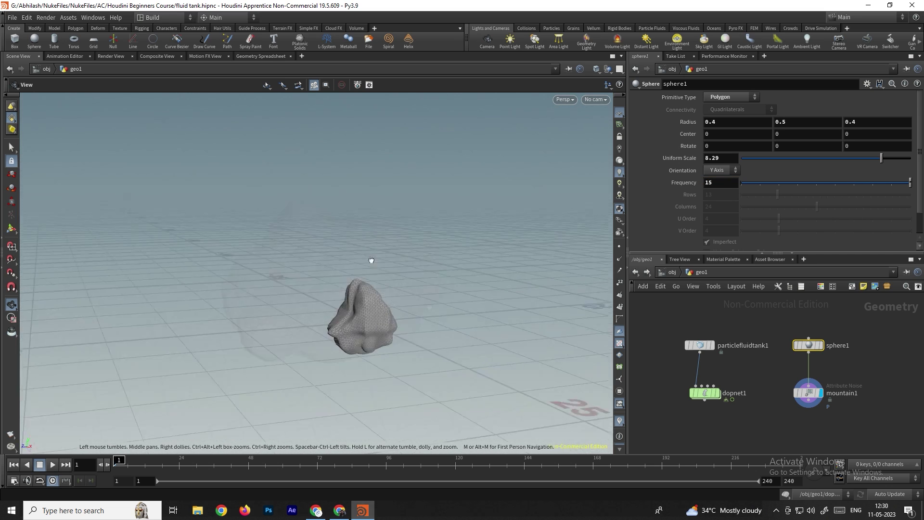
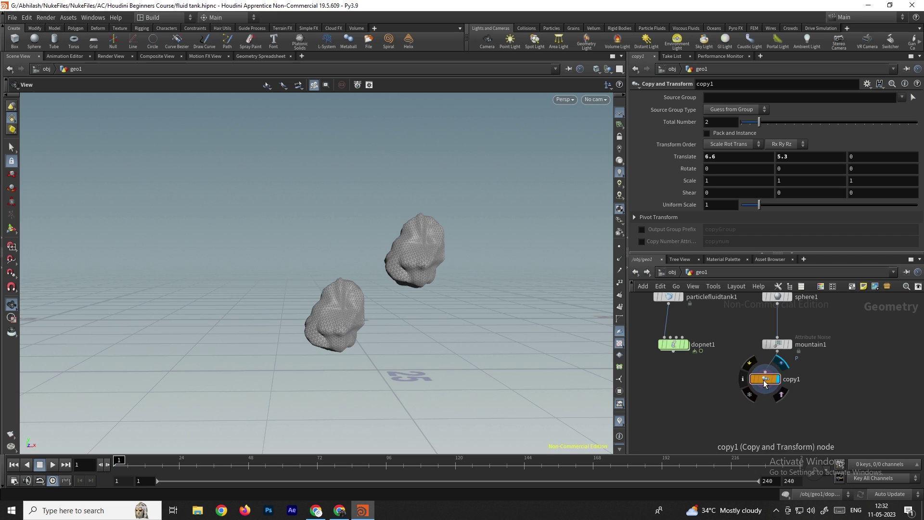
- Add a transform1 node wired after copy1 and template particlefluidtank1 as a ghosted reference
key("Tab")
type("trans")
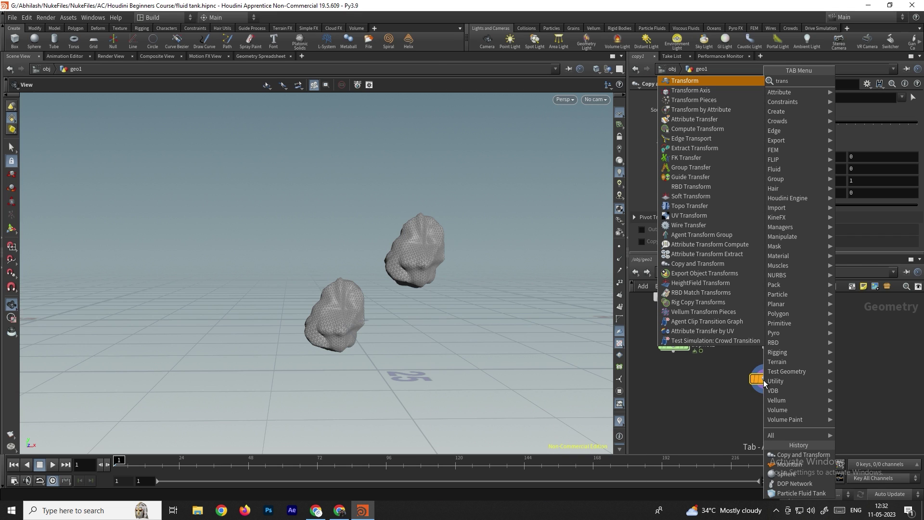
key("Return")
left_click(760, 422)
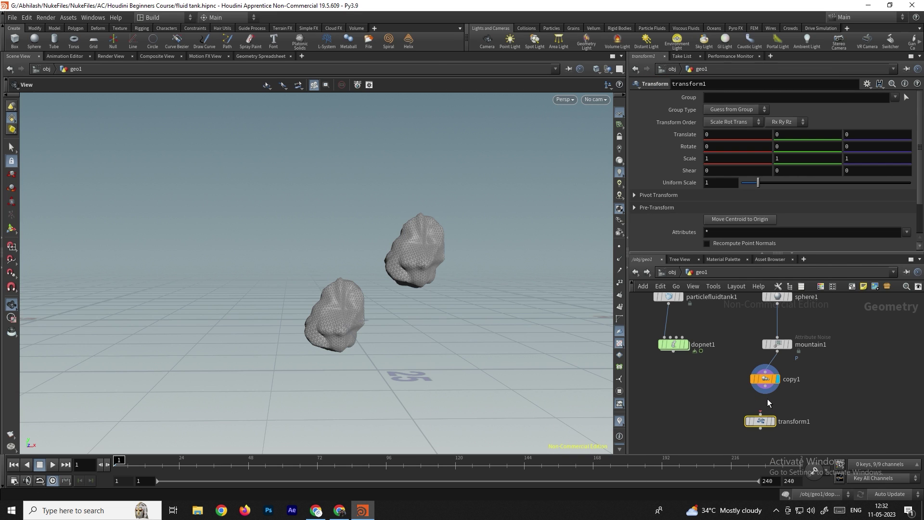
left_click_drag(767, 393, 759, 415)
middle_click_drag(722, 357, 722, 386)
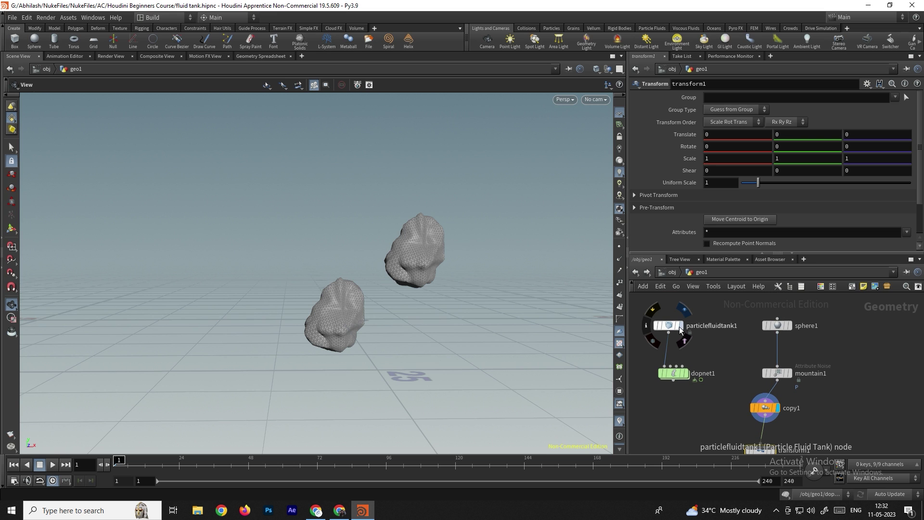
left_click(678, 329)
left_click_drag(445, 304, 354, 304)
middle_click_drag(833, 424, 823, 389)
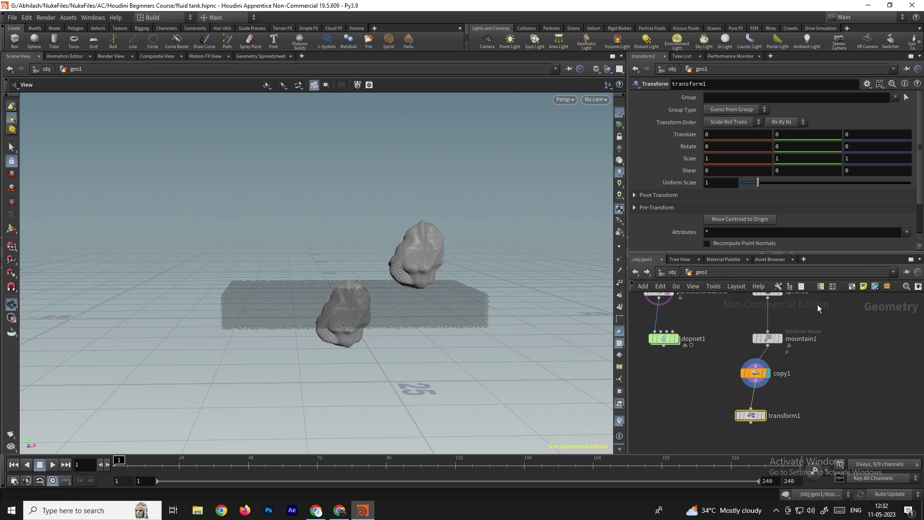
- Display transform1 and set its Translate Y to 9.7 to lift the rocks above the tank
middle_click_drag(781, 135, 890, 142)
key("ctrl+z")
left_click(763, 415)
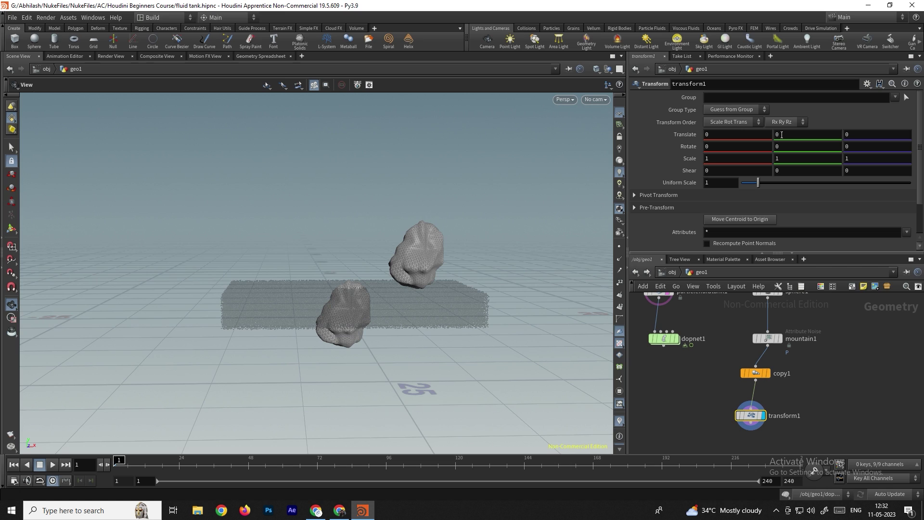
middle_click_drag(782, 135, 765, 143)
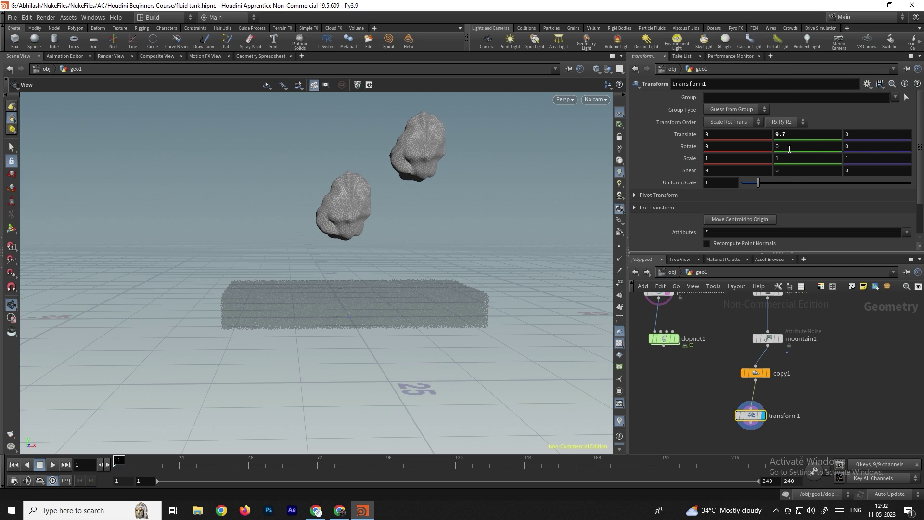
- Slightly rotate the rock copies in copy1 and set transform1's Uniform Scale to 0.74
left_click(757, 373)
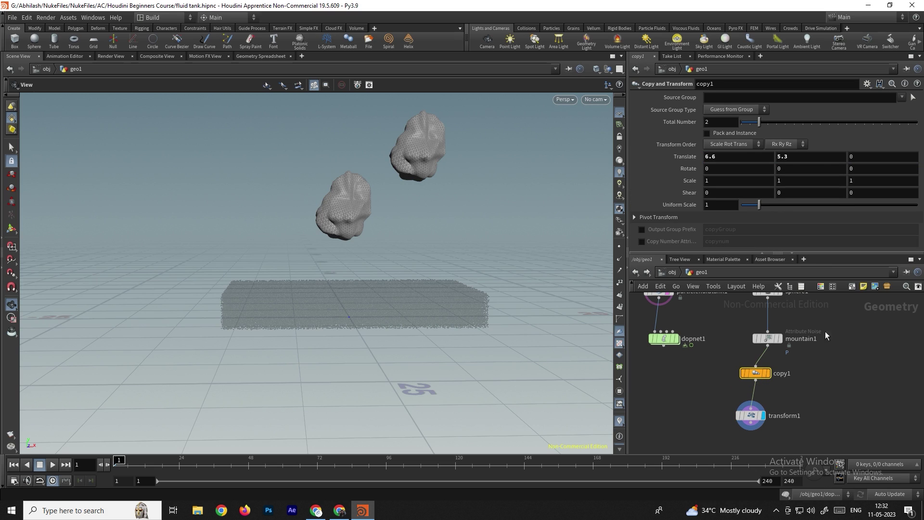
middle_click_drag(787, 168, 21, 159)
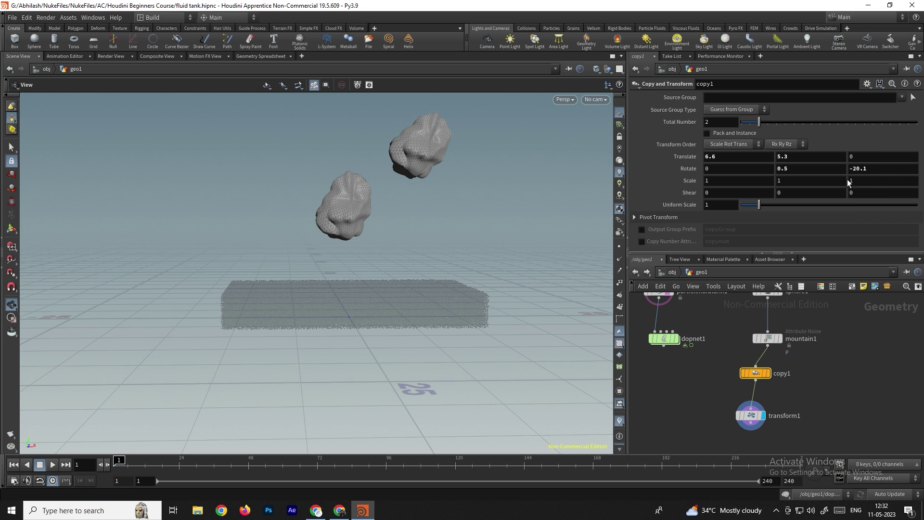
middle_click_drag(875, 168, 875, 168)
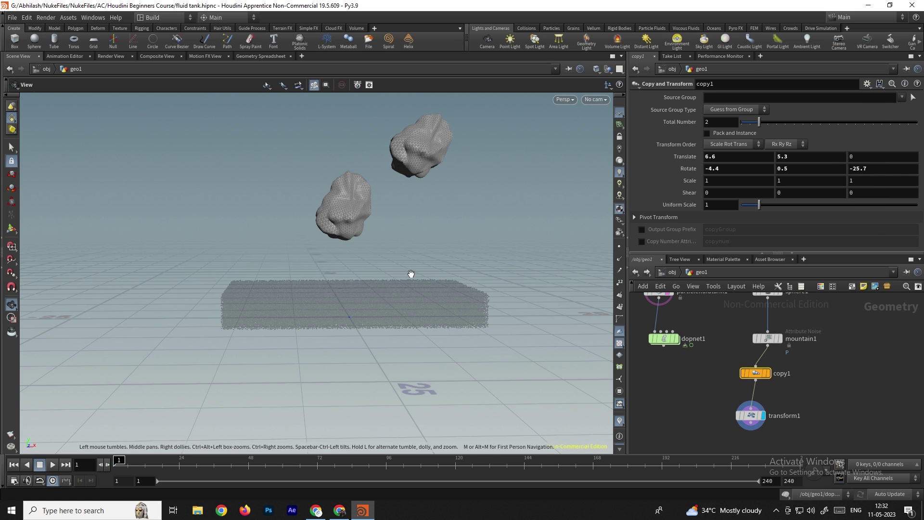
mouse_move(410, 272)
left_mouse_down()
mouse_move(507, 295)
mouse_move(414, 278)
left_mouse_up()
left_click(752, 417)
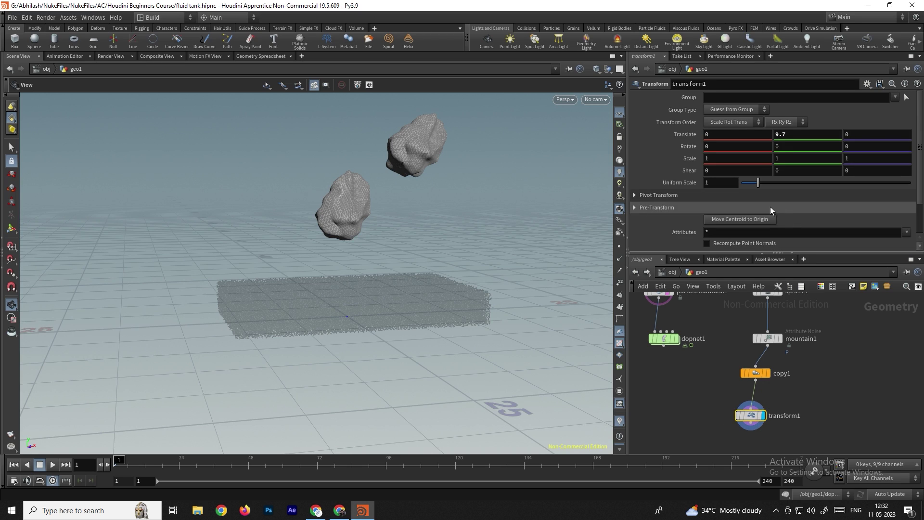
left_click_drag(758, 183, 754, 182)
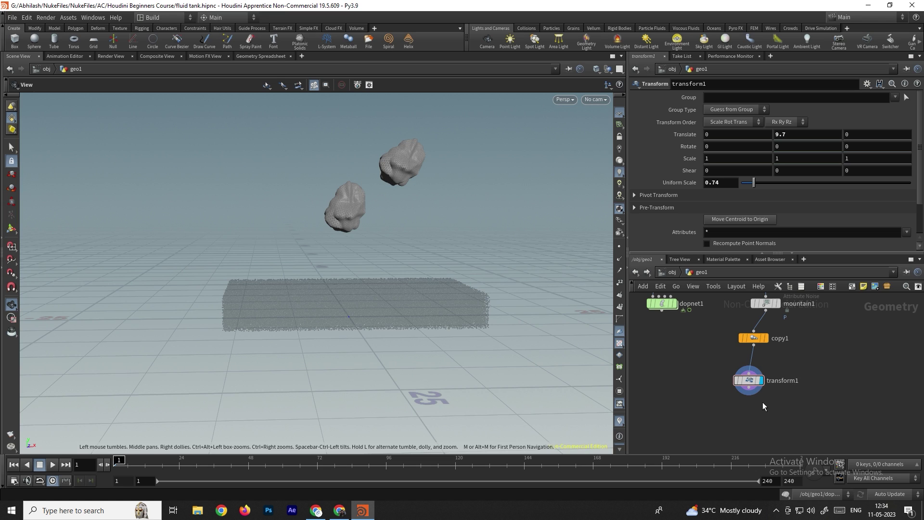
- Add an assemble1 node below transform1 with Create Packed Primitives enabled
key("Tab")
type("as")
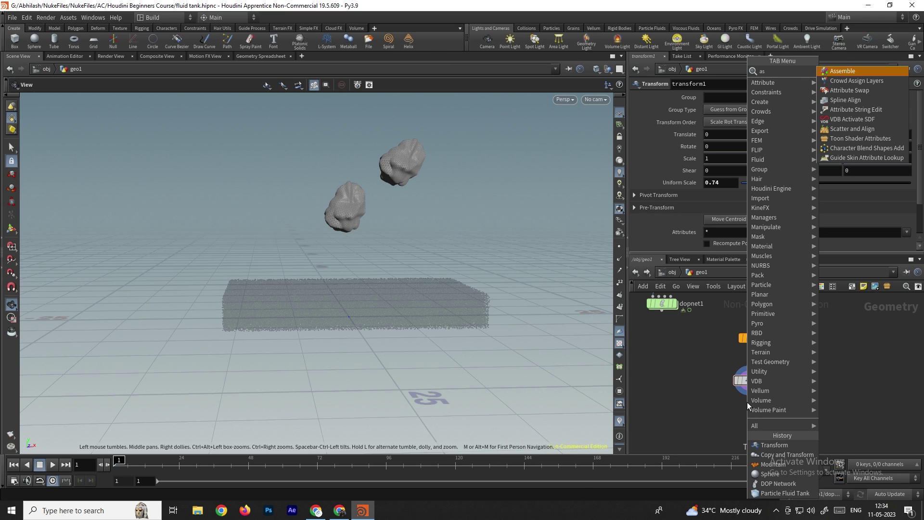
key("Return")
left_click(731, 422)
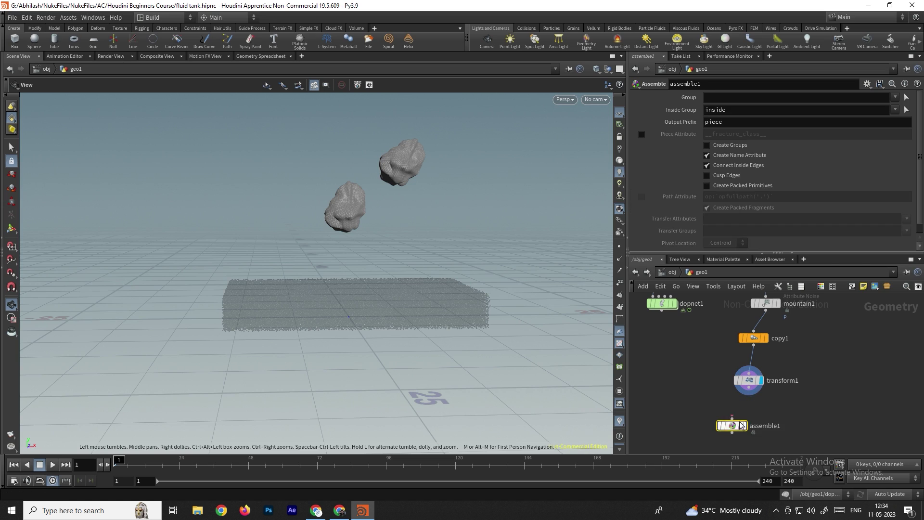
left_click_drag(749, 396, 732, 419)
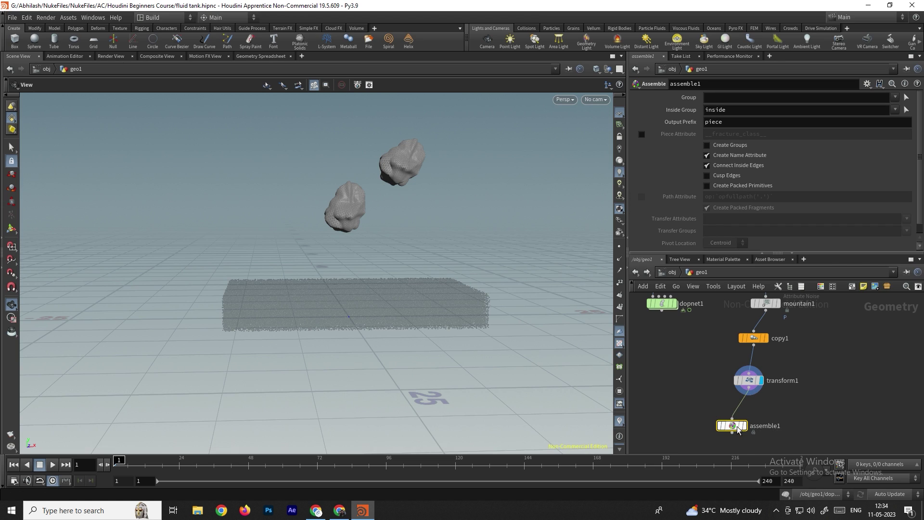
left_click(725, 184)
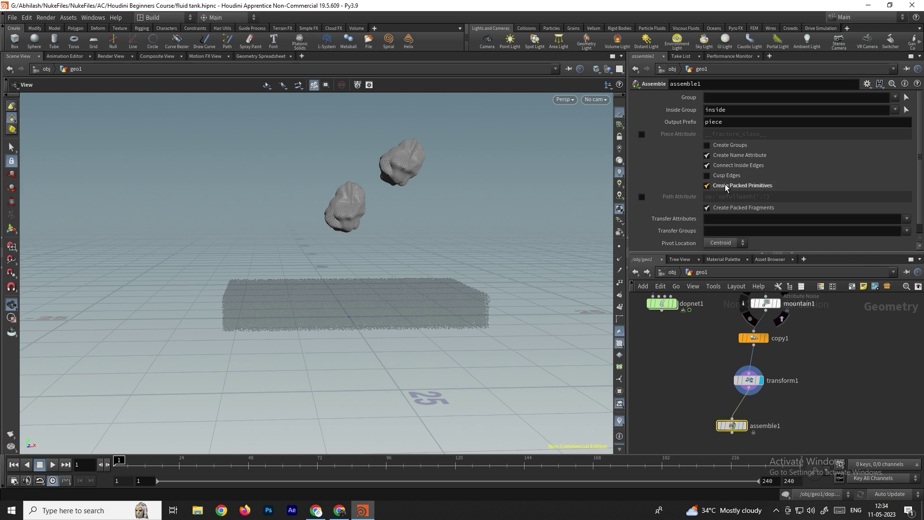
- Rearrange the network and wire assemble1's output into dopnet1's fourth input
middle_click_drag(679, 348, 728, 351)
scroll(725, 357, "down", 2)
left_click_drag(690, 328, 689, 367)
scroll(782, 429, "down", 1)
scroll(728, 328, "down", 1)
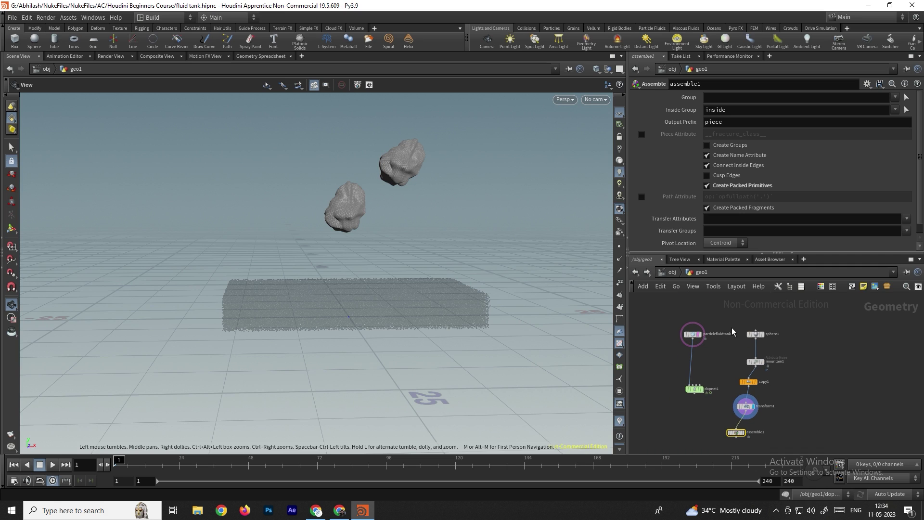
left_click_drag(728, 328, 749, 394)
scroll(748, 394, "up", 3)
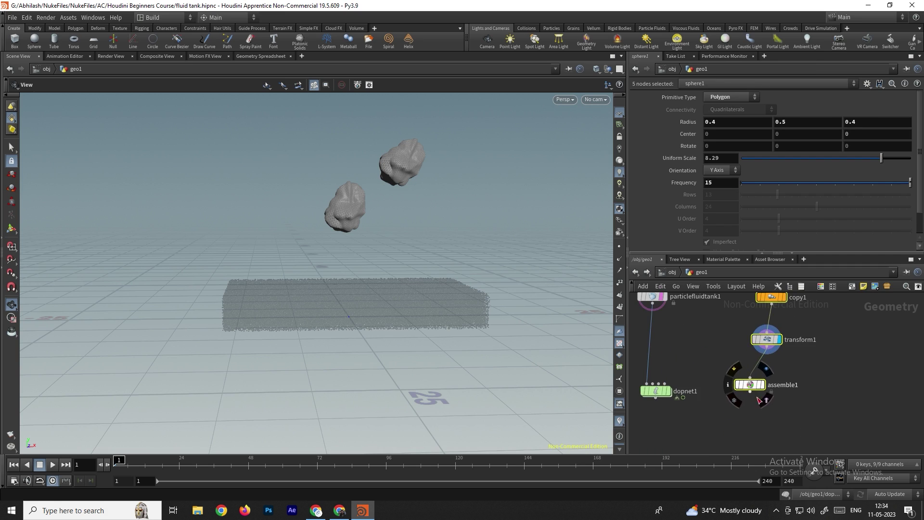
left_click(742, 389)
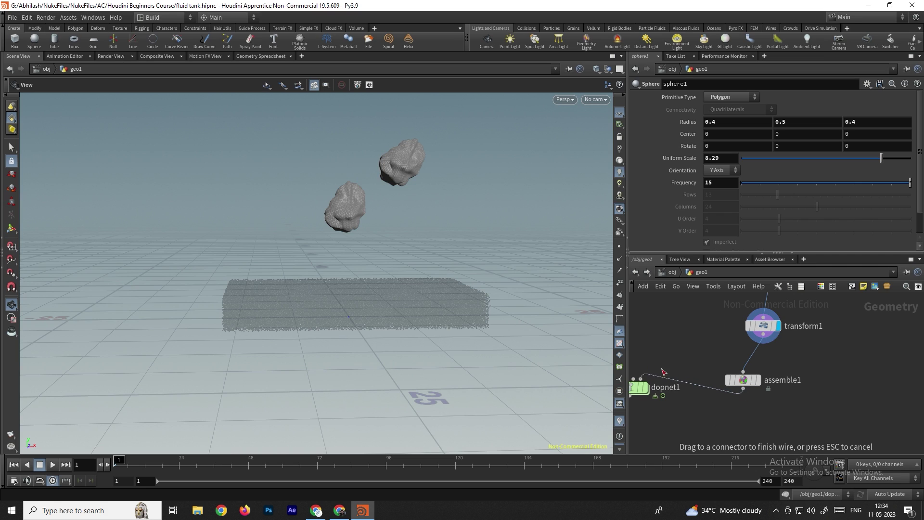
middle_click_drag(665, 375, 743, 376)
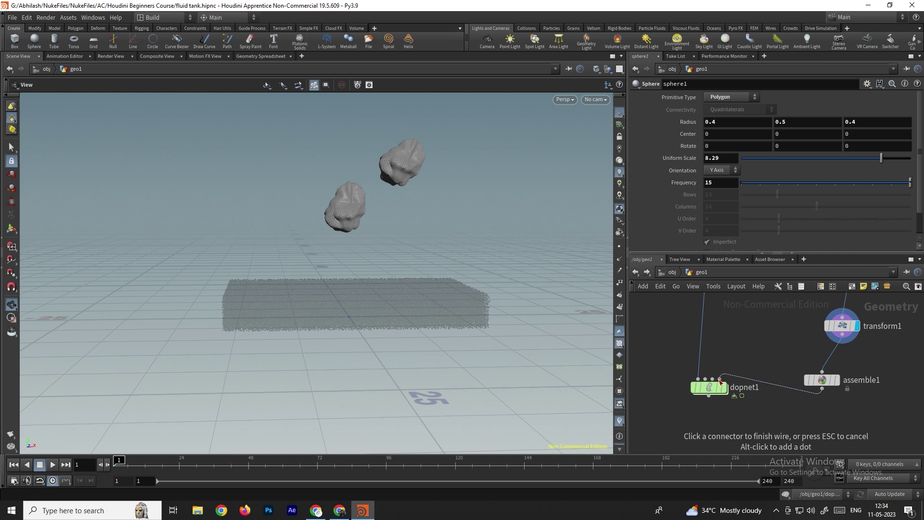
left_click(719, 380)
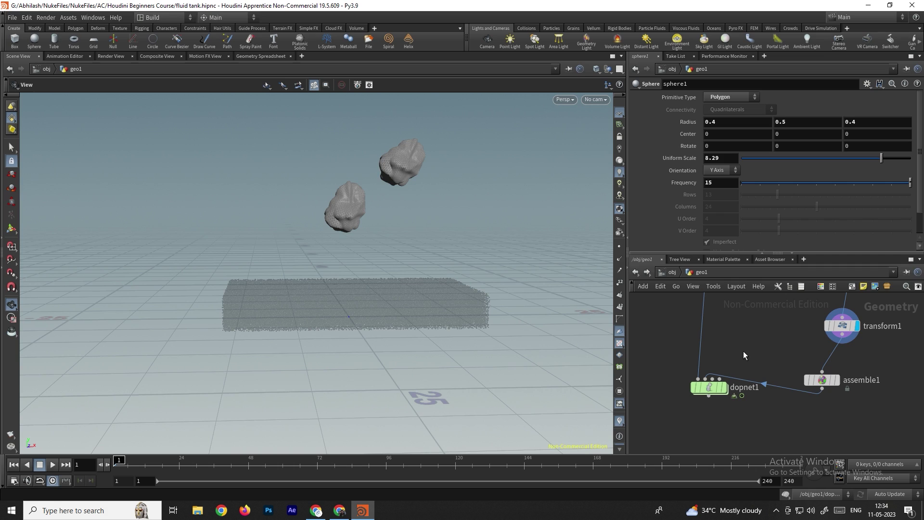
scroll(771, 332, "down", 1)
middle_click_drag(772, 331, 750, 356)
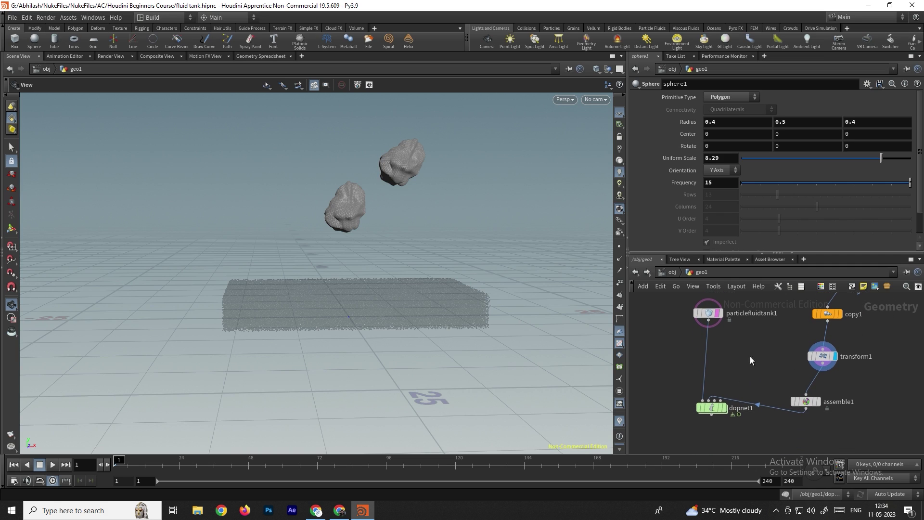
- Inside dopnet1, add rbdpackedobject1 wired into a new rigidbodysolver1
double_click(712, 408)
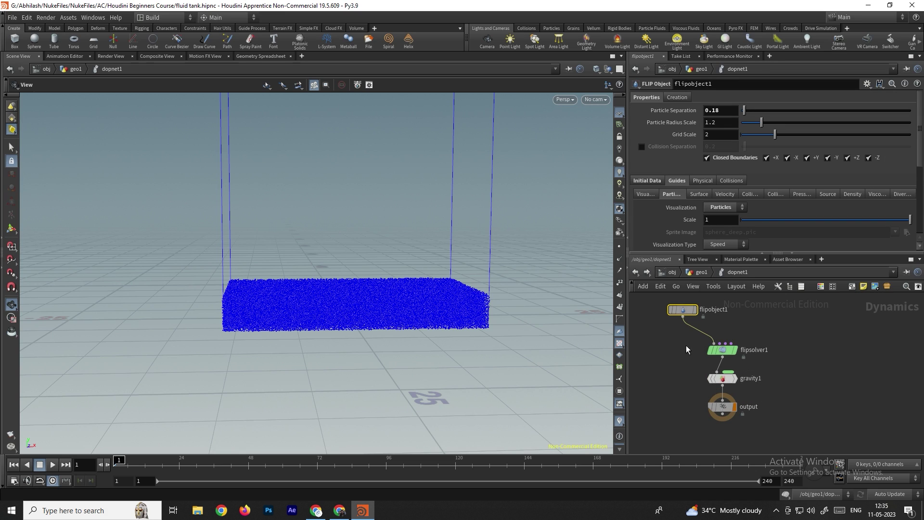
middle_click_drag(686, 349, 750, 352)
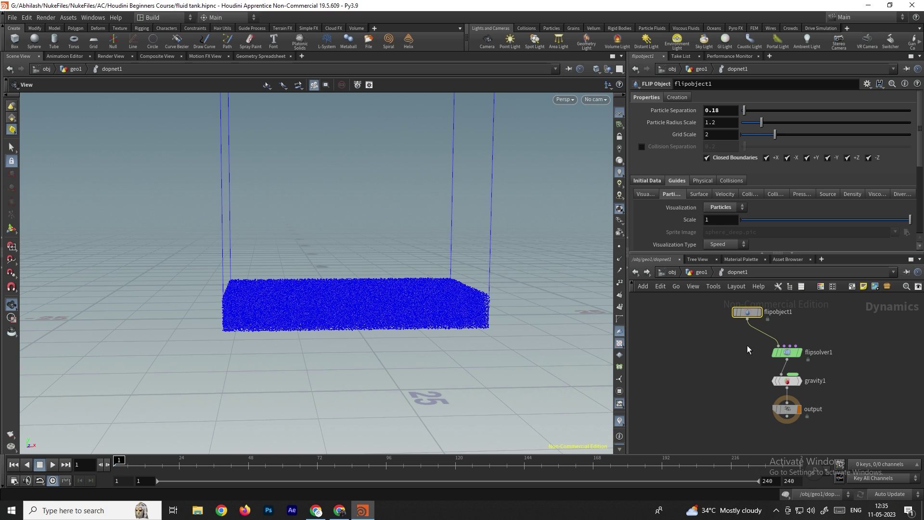
key("Tab")
type("rbdp")
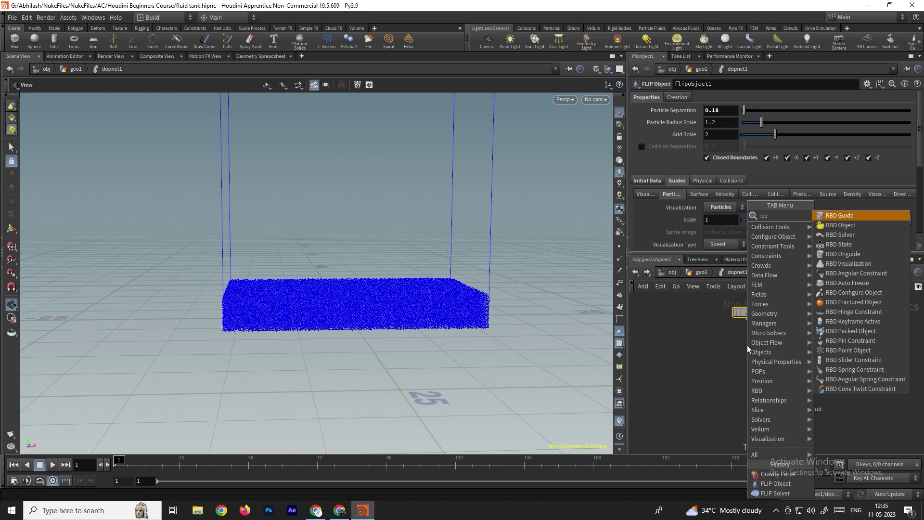
key("Return")
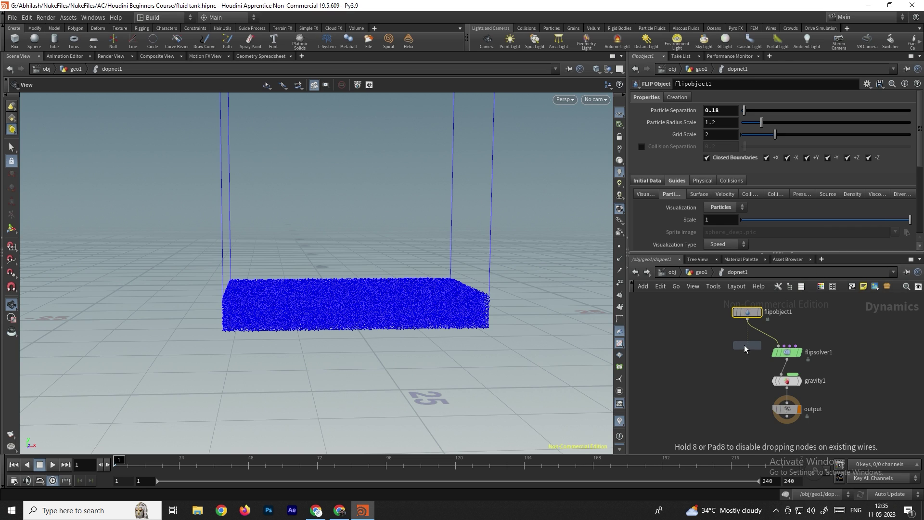
left_click(705, 341)
key("Tab")
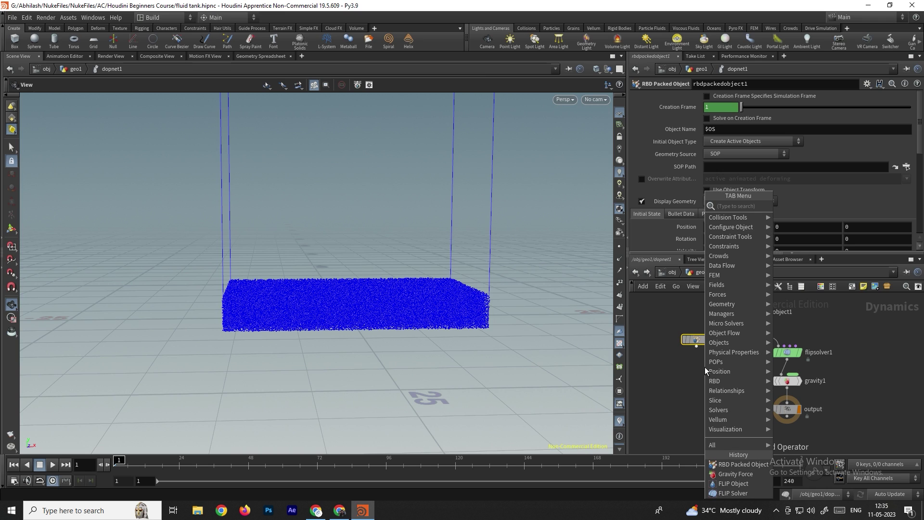
type("rigi")
key("Return")
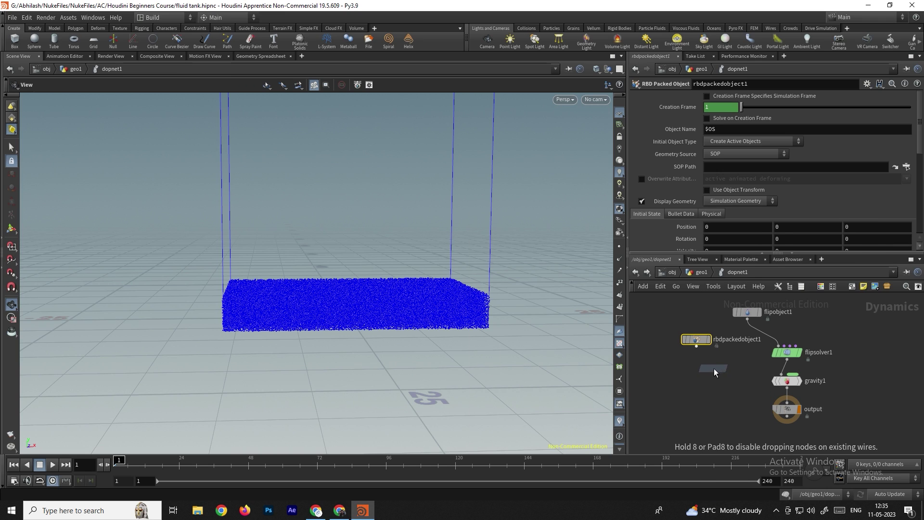
left_click(712, 370)
left_click_drag(696, 346, 691, 366)
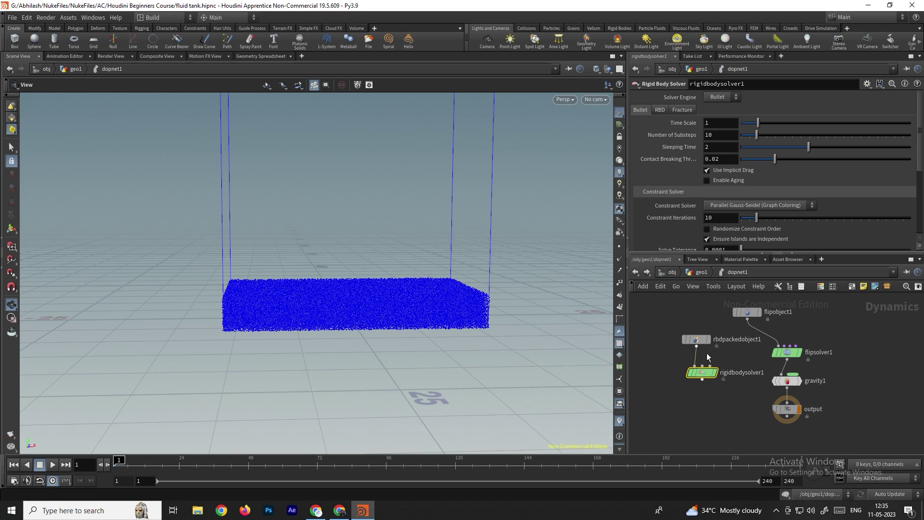
- Set rbdpackedobject1's Geometry Source to Second Context Geometry, then hop up to geo1 and back
scroll(706, 346, "up", 2)
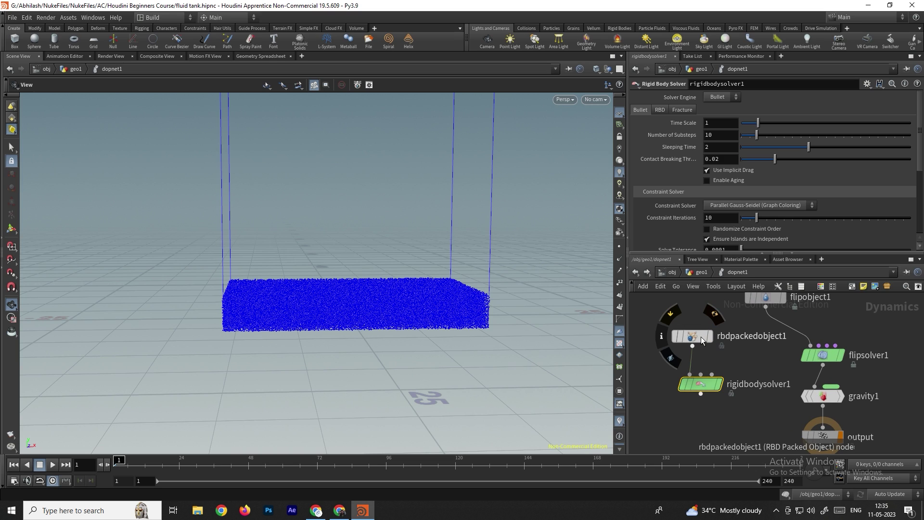
left_click(702, 336)
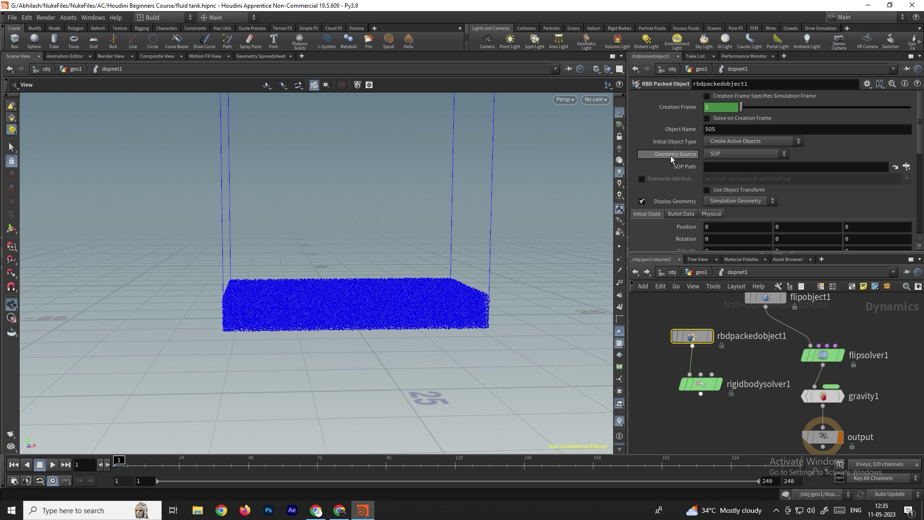
left_click(721, 154)
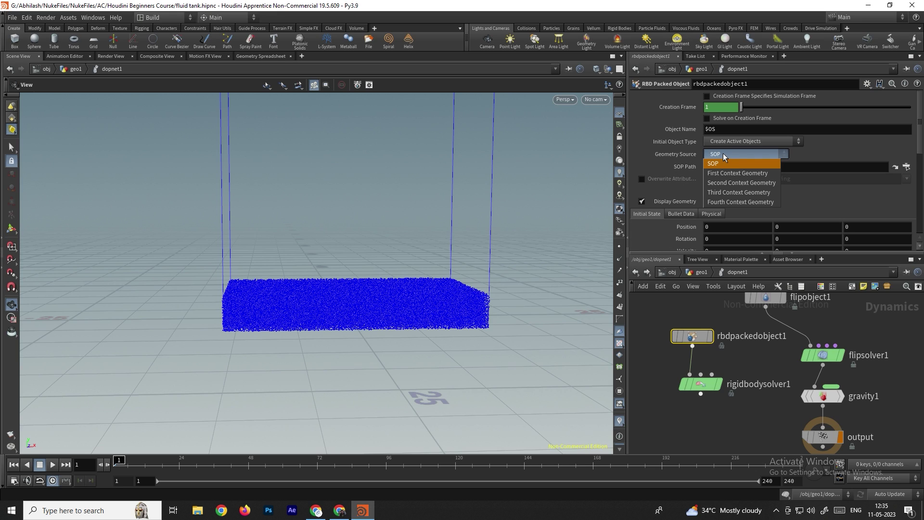
left_click(732, 183)
left_click(634, 272)
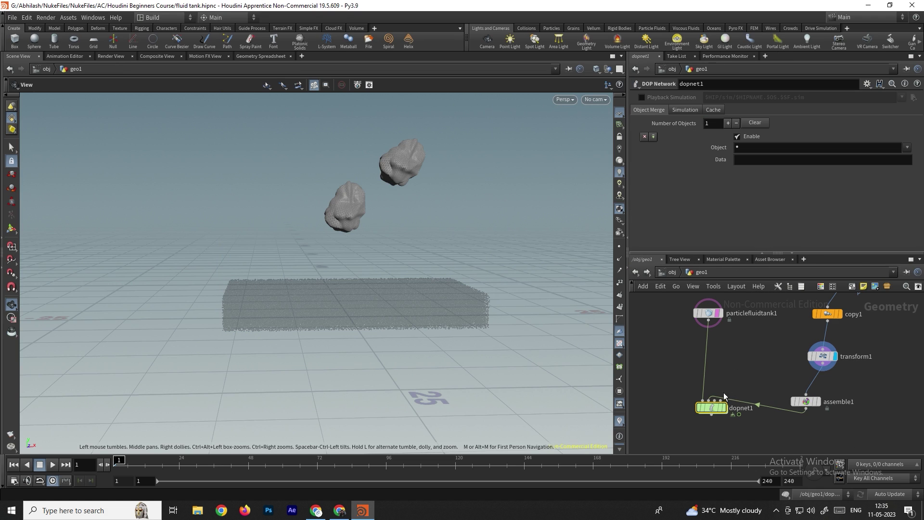
scroll(702, 405, "up", 3)
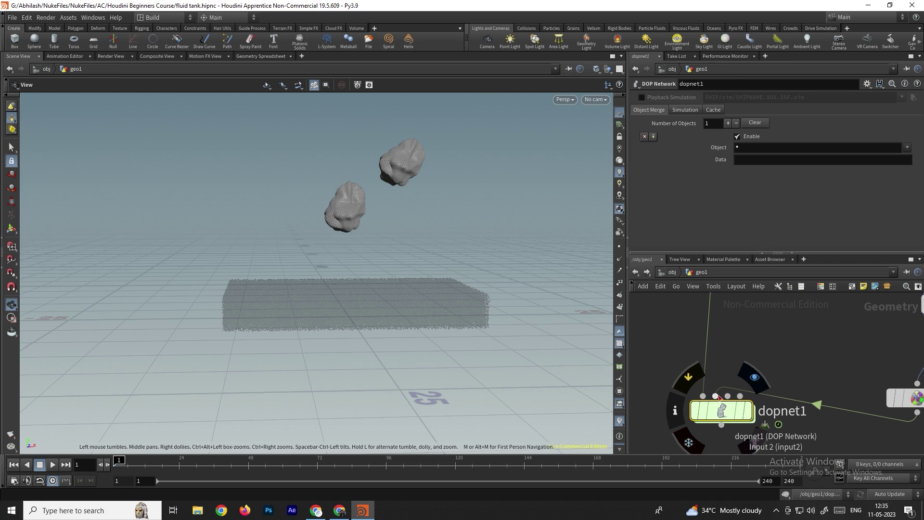
double_click(723, 408)
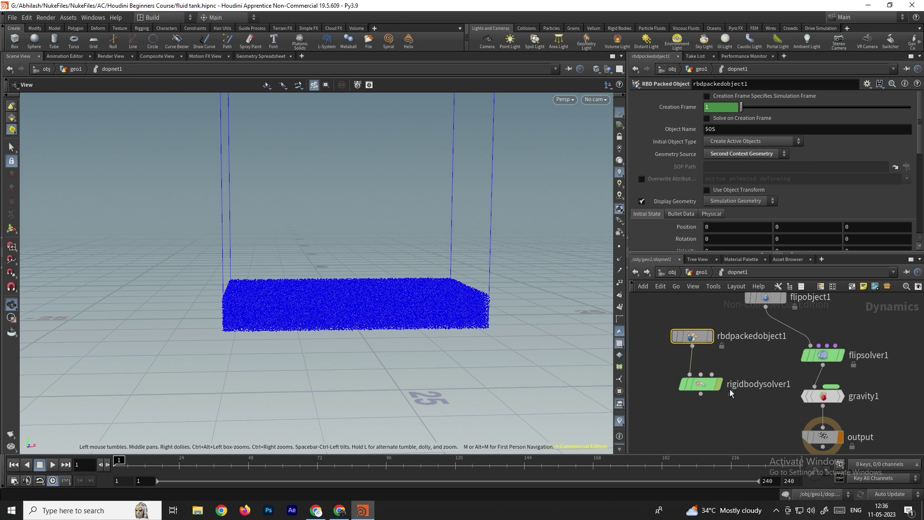
- Drop a merge1 node onto the gravity1–output wire and connect rigidbodysolver1 into it
middle_click_drag(748, 424, 712, 393)
key("Tab")
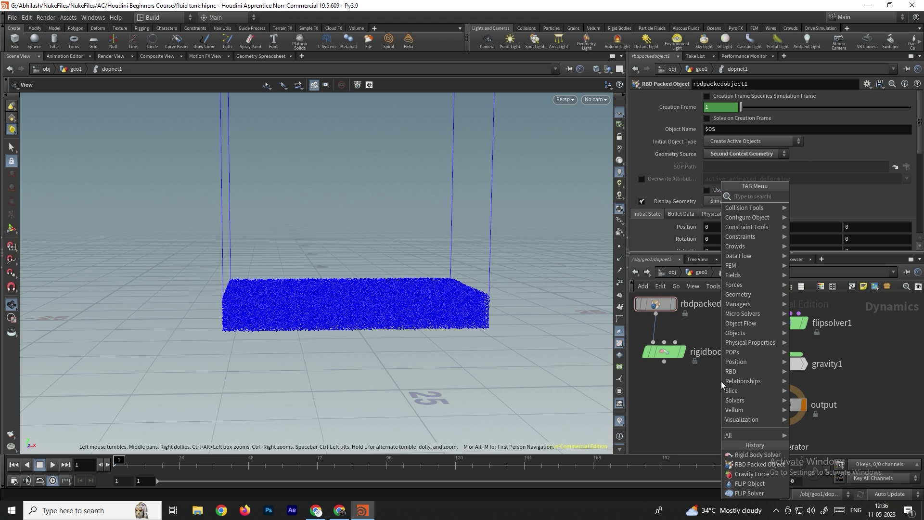
type("merge")
key("Return")
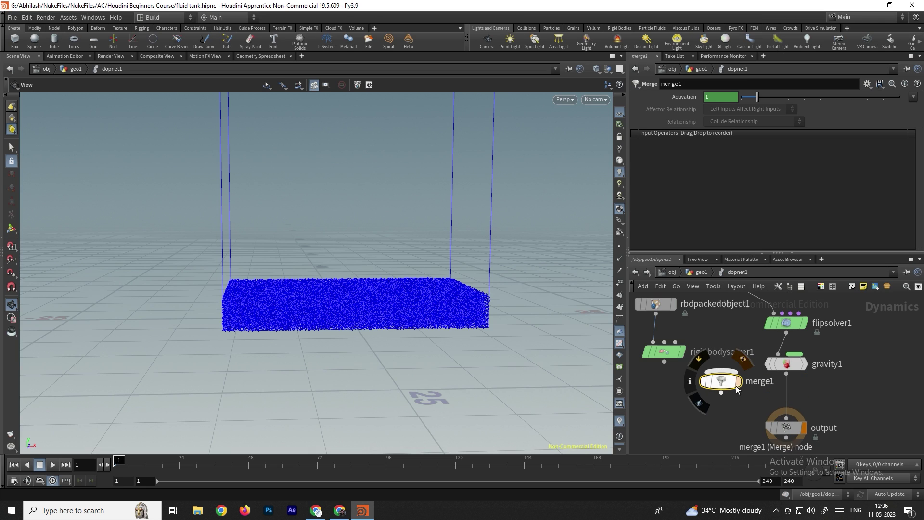
left_click(784, 409)
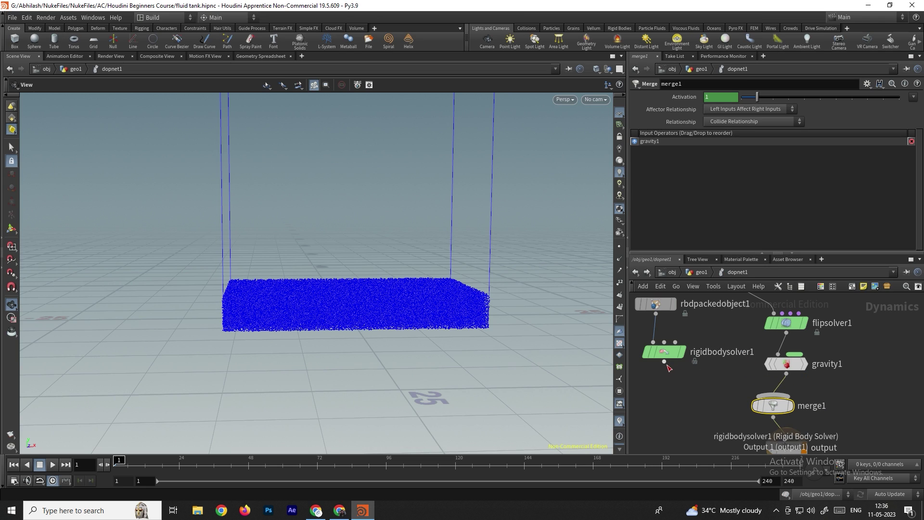
left_click_drag(664, 361, 756, 388)
left_click(863, 397)
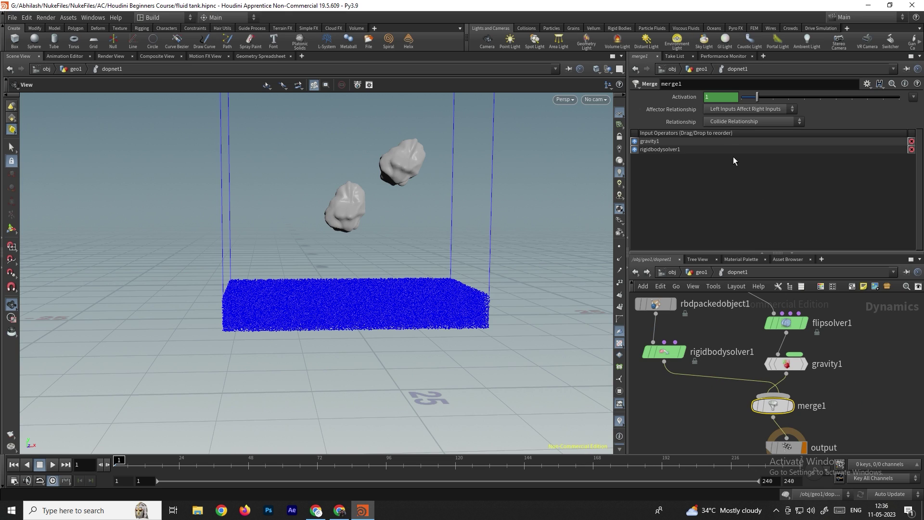
- Set merge1's Affector Relationship to Mutual
left_click(750, 113)
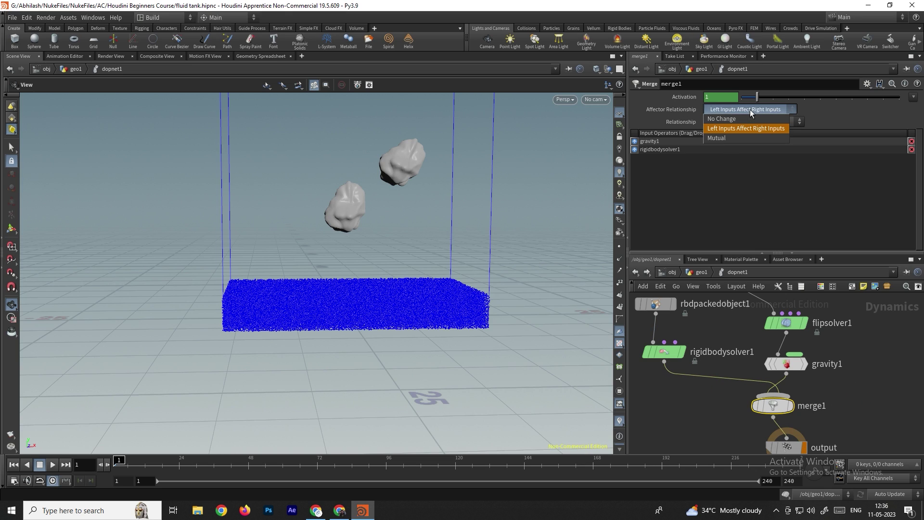
left_click(716, 138)
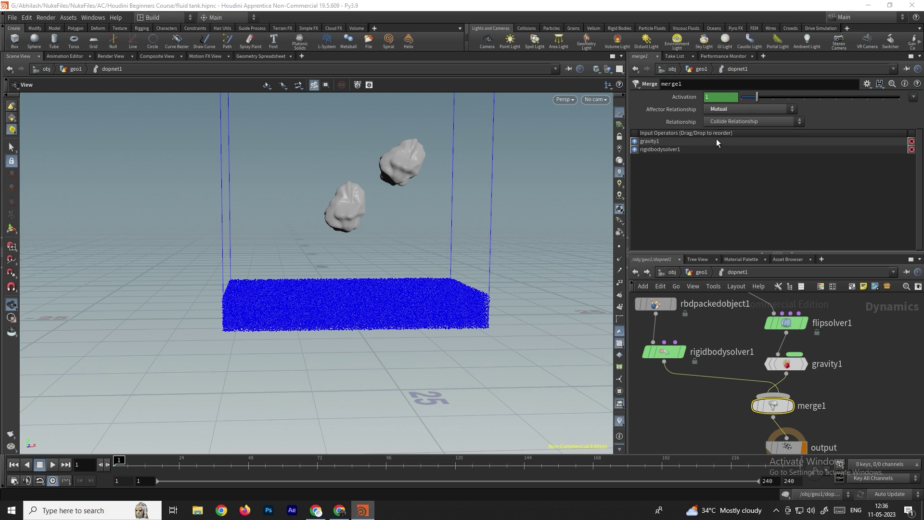
left_click_drag(409, 203, 417, 209)
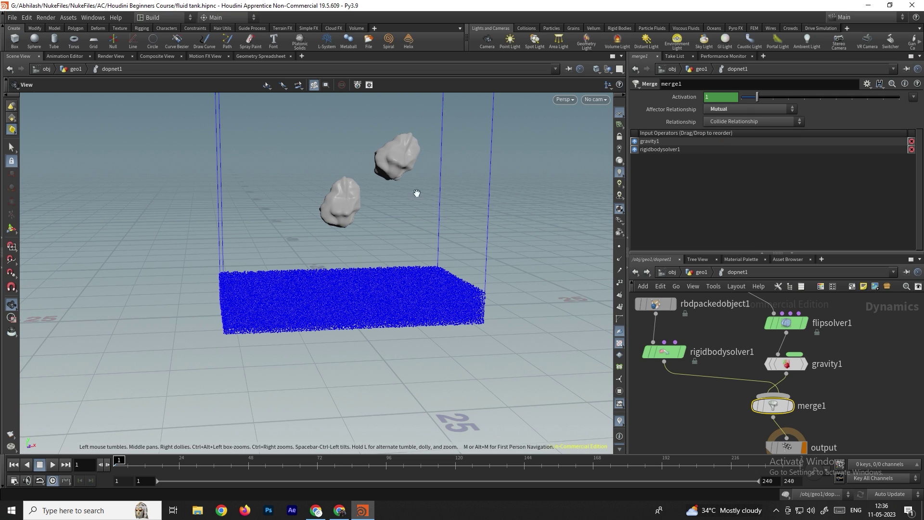
mouse_move(785, 362)
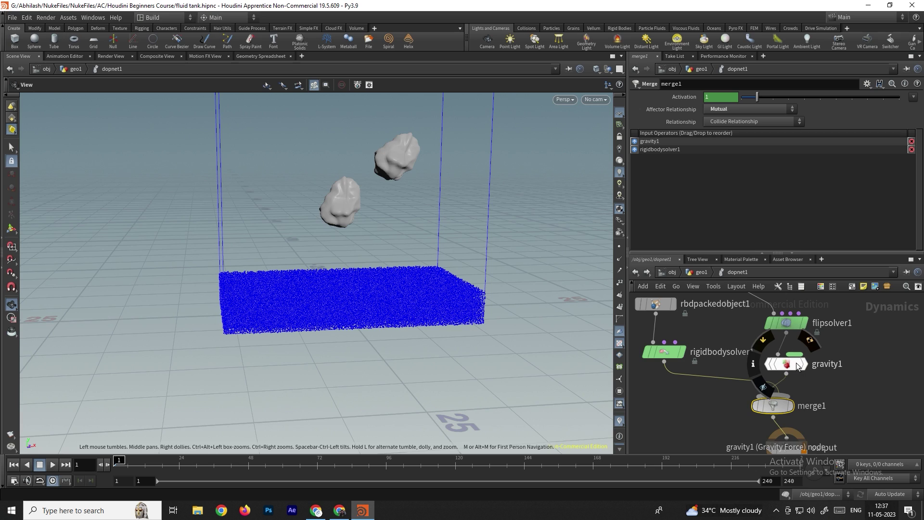
- Move gravity1 between merge1 and output so flipsolver1 feeds merge1, then play the simulation
scroll(697, 339, "down", 2)
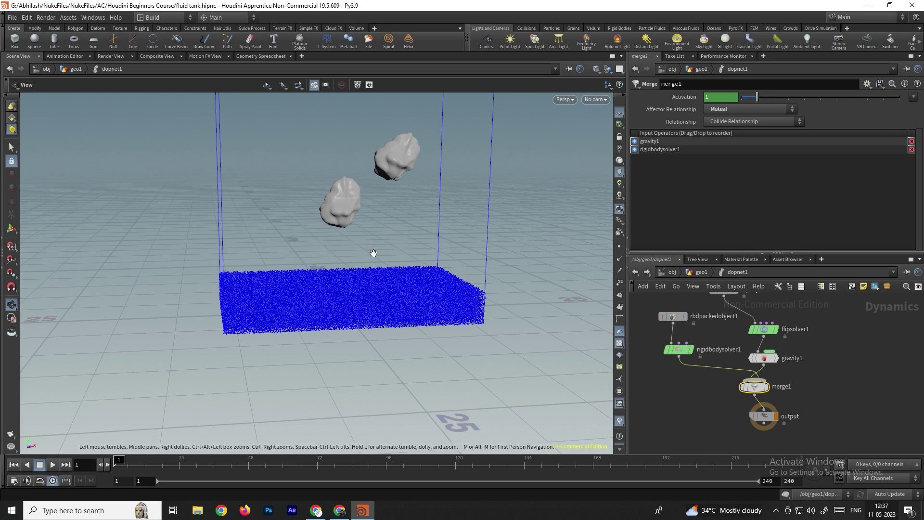
left_click(827, 383)
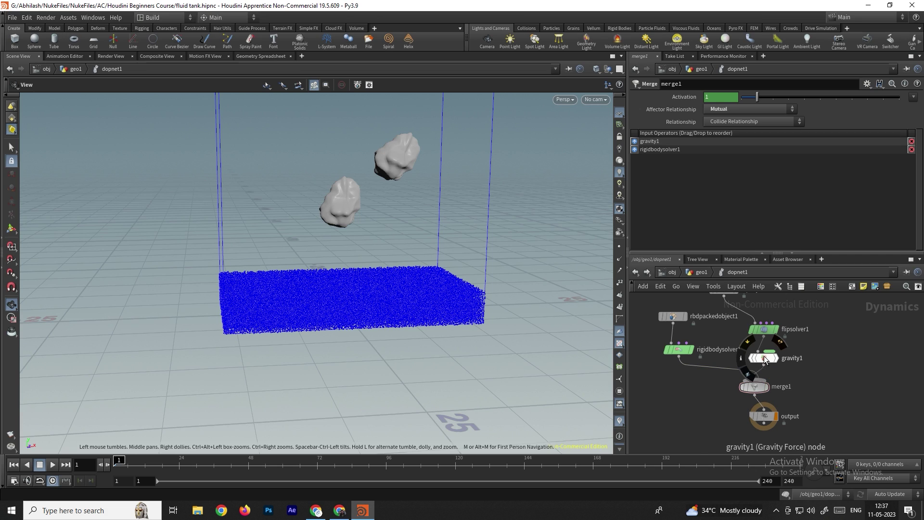
left_click_drag(763, 358, 851, 367)
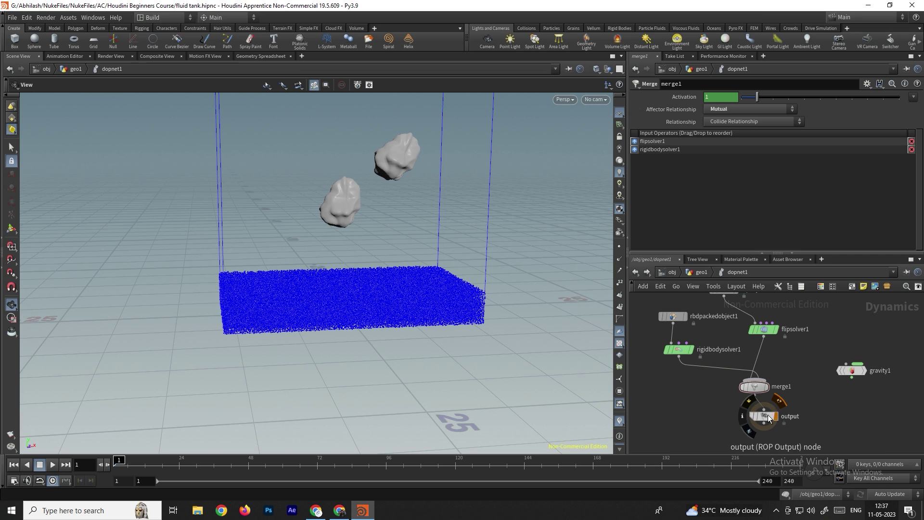
left_click_drag(764, 415, 759, 435)
left_click_drag(852, 372, 755, 412)
middle_click_drag(818, 394, 824, 366)
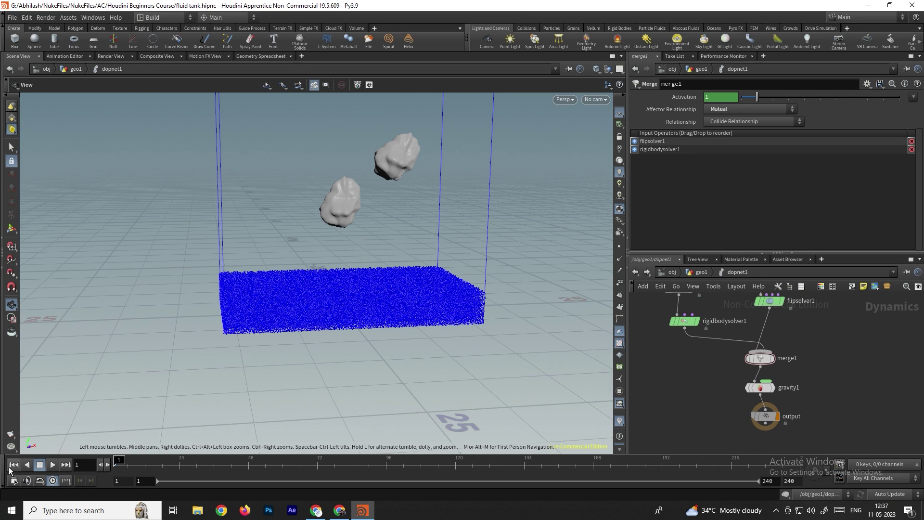
left_click(53, 465)
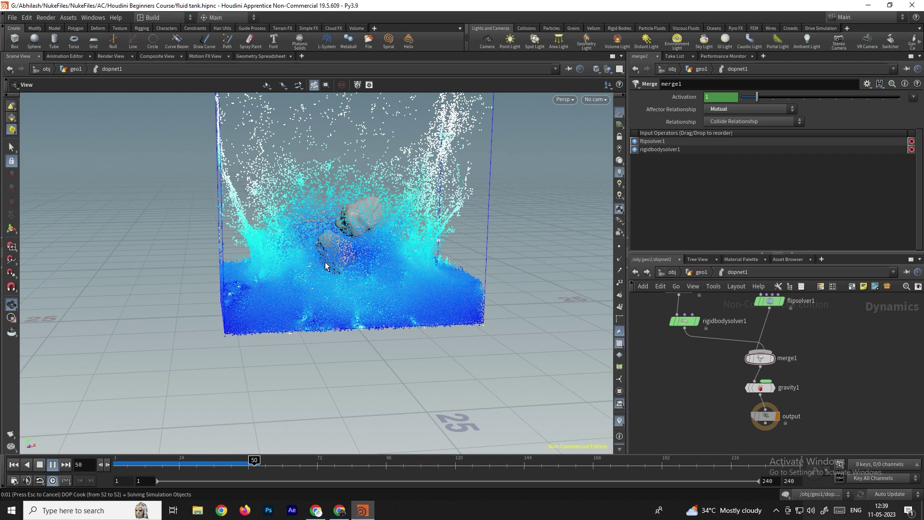
- Stop playback around frame 53 and select merge1 to inspect its inputs
key("Escape")
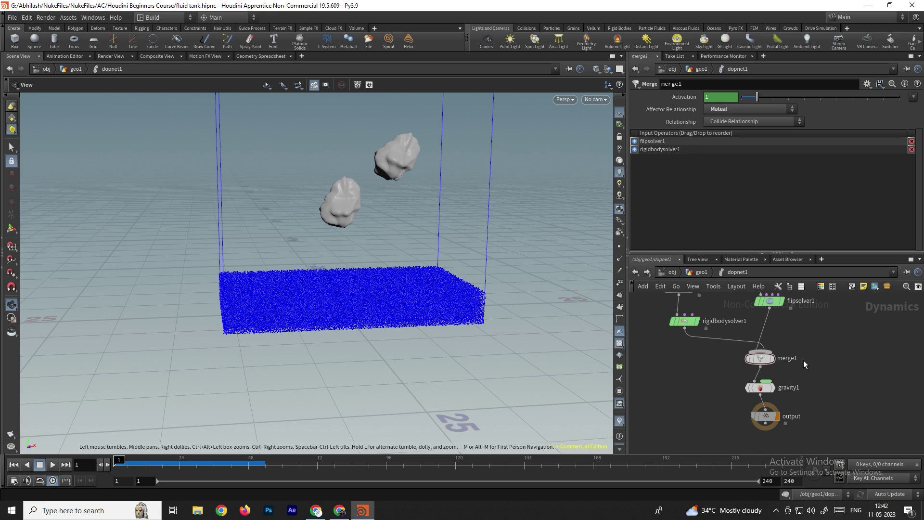
left_click(761, 358)
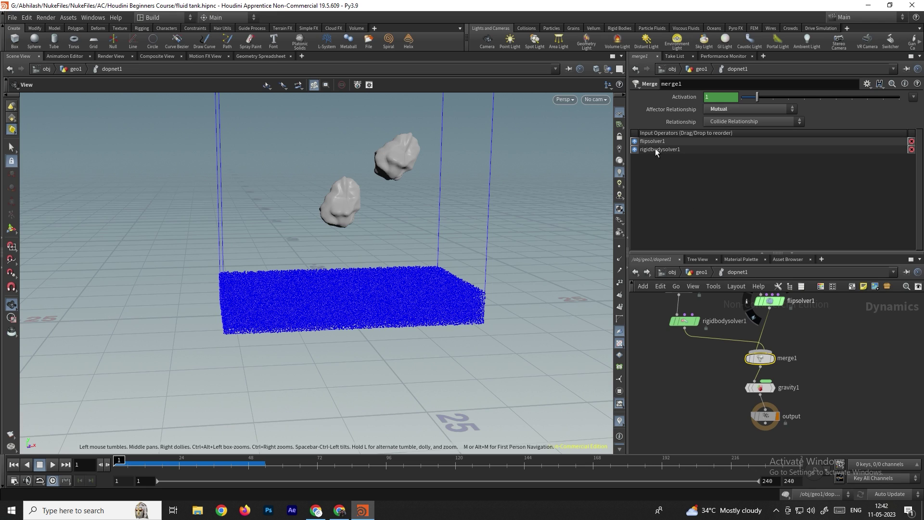
- Order rigidbodysolver1 before flipsolver1 in merge1, use Left Inputs Affect Right Inputs, and replay to frame 70
left_click_drag(654, 148, 636, 151)
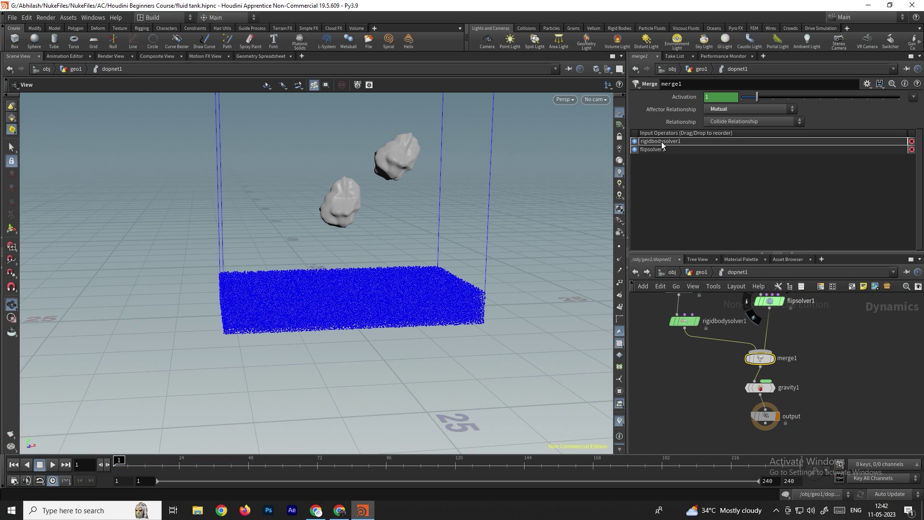
left_click(715, 109)
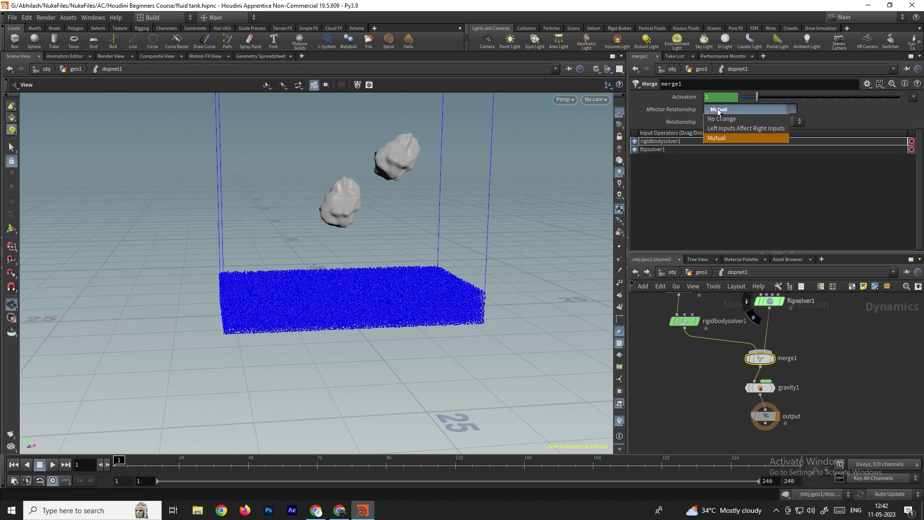
left_click(746, 129)
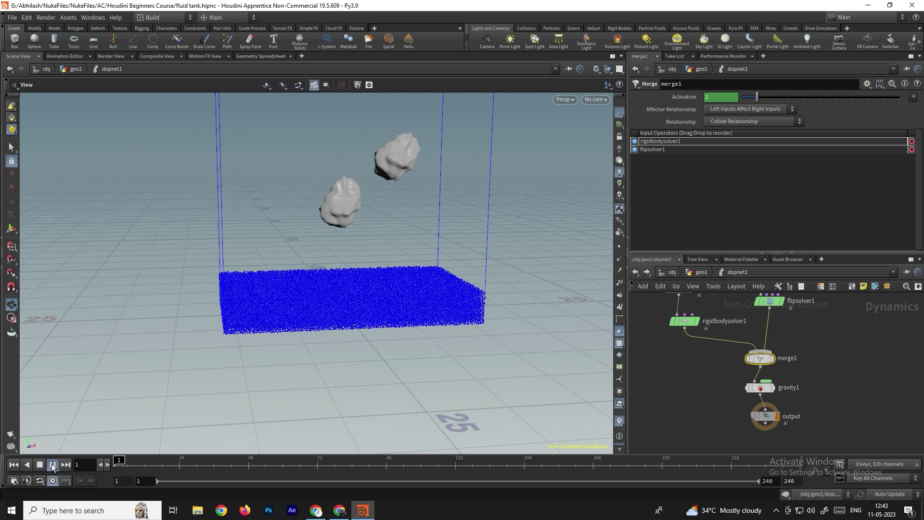
left_click(52, 464)
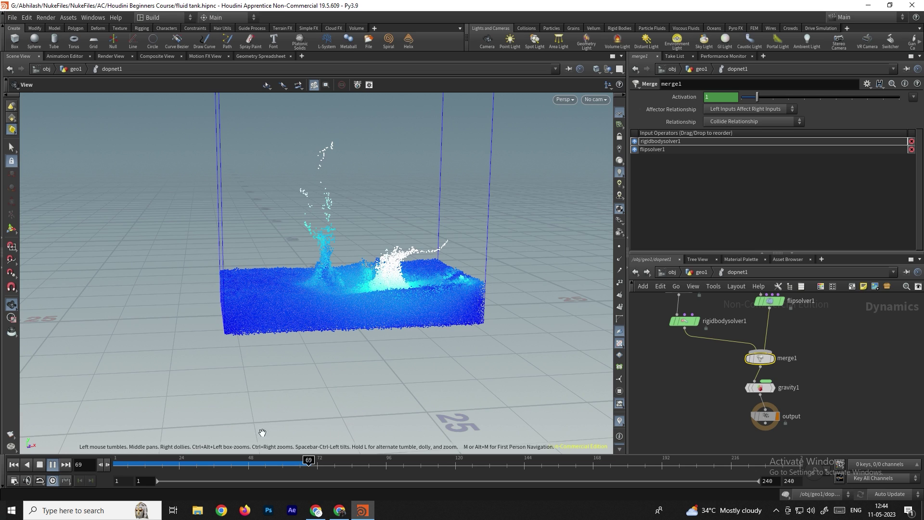
left_click(53, 464)
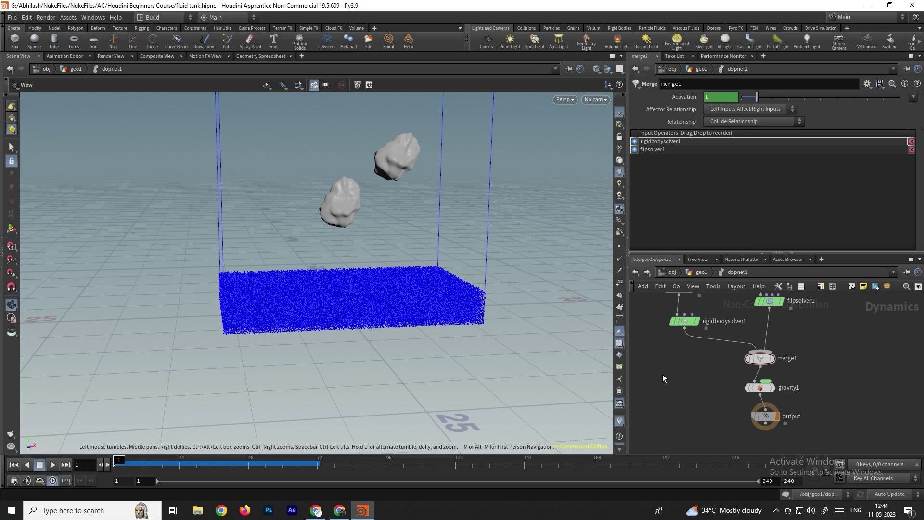
- Add groundplane1 and a merge2 node between gravity1 and output, wiring groundplane1 into merge2
key("Tab")
type("grou")
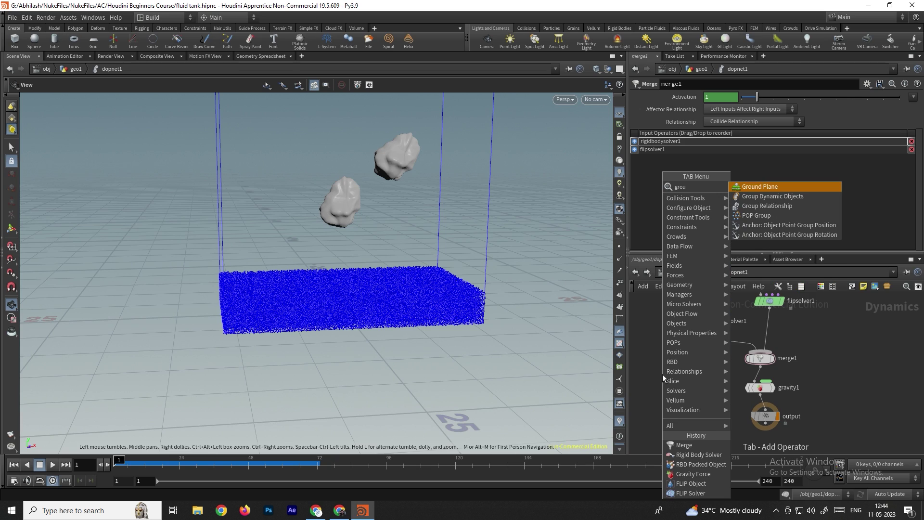
key("Escape")
left_click(663, 377)
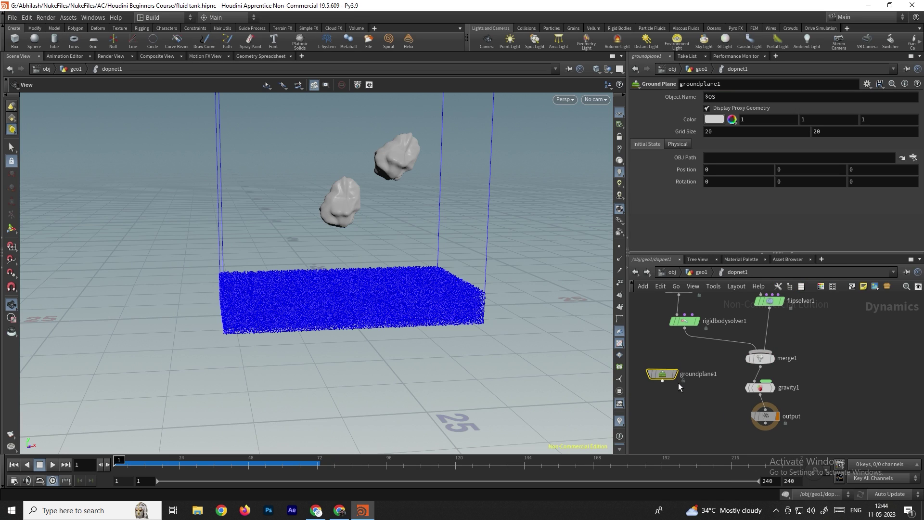
key("Tab")
type("mer")
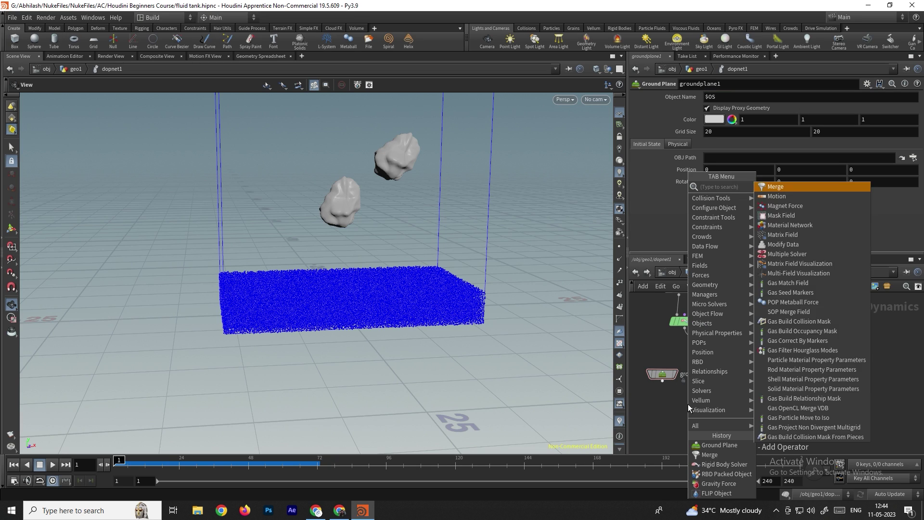
key("Escape")
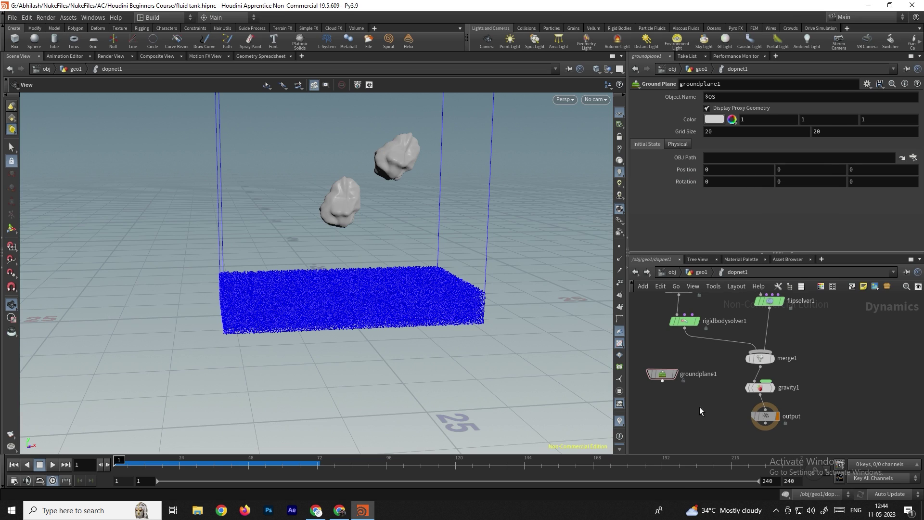
left_click(703, 406)
left_click_drag(763, 416, 755, 432)
left_click_drag(707, 413, 765, 424)
left_click_drag(662, 381, 762, 411)
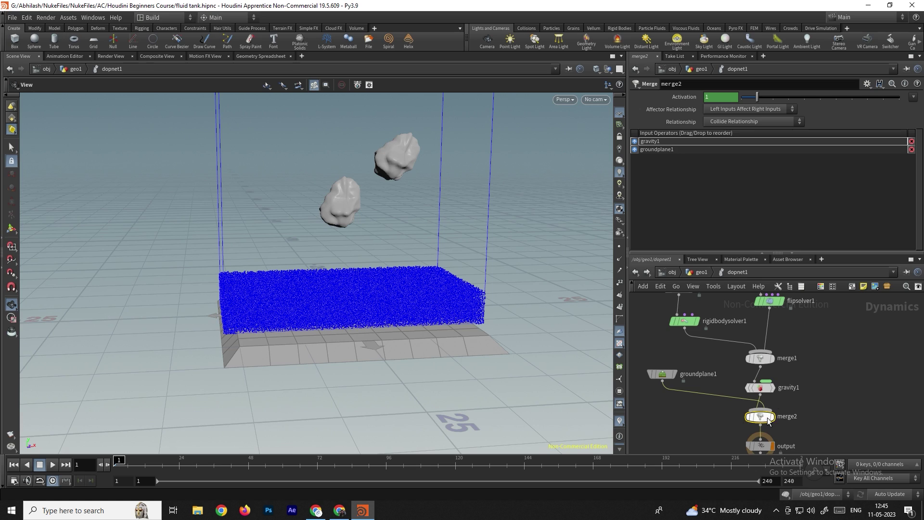
- Set merge2's Affector Relationship to Mutual and run the simulation to frame 93
left_click(733, 111)
left_click(728, 135)
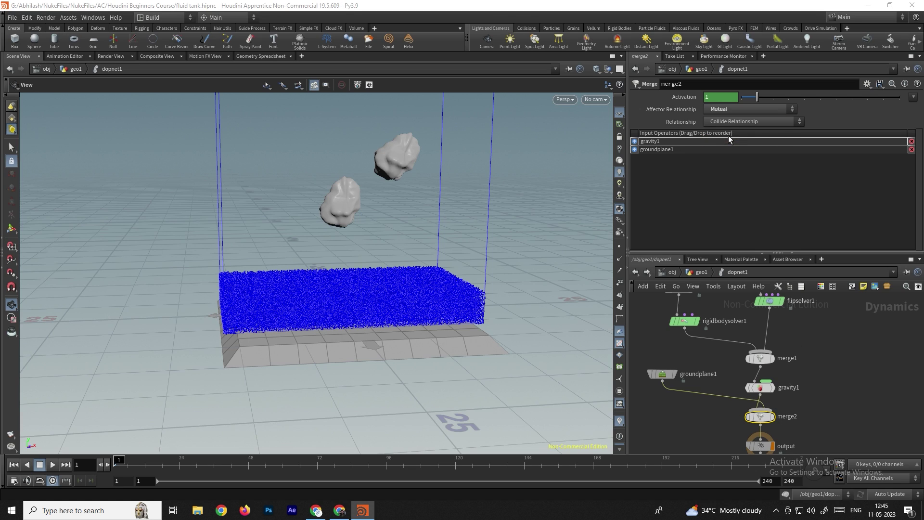
left_click(52, 464)
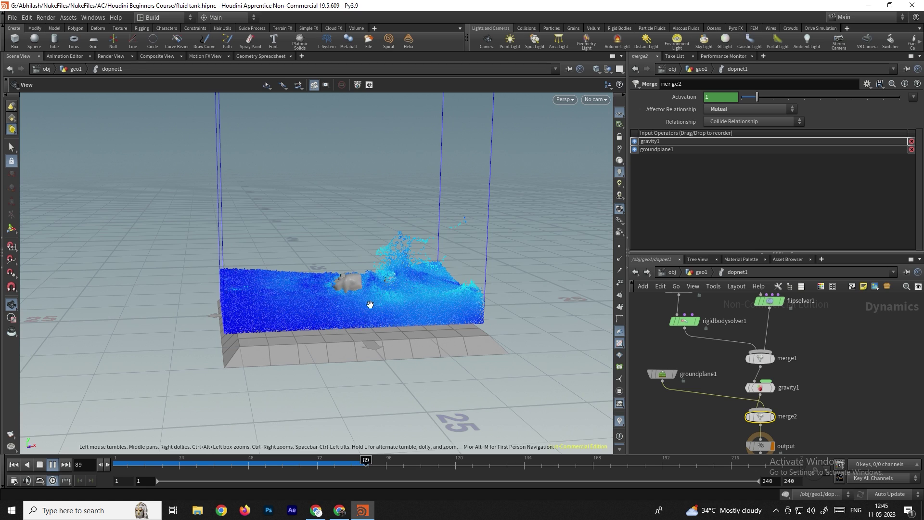
left_click(41, 464)
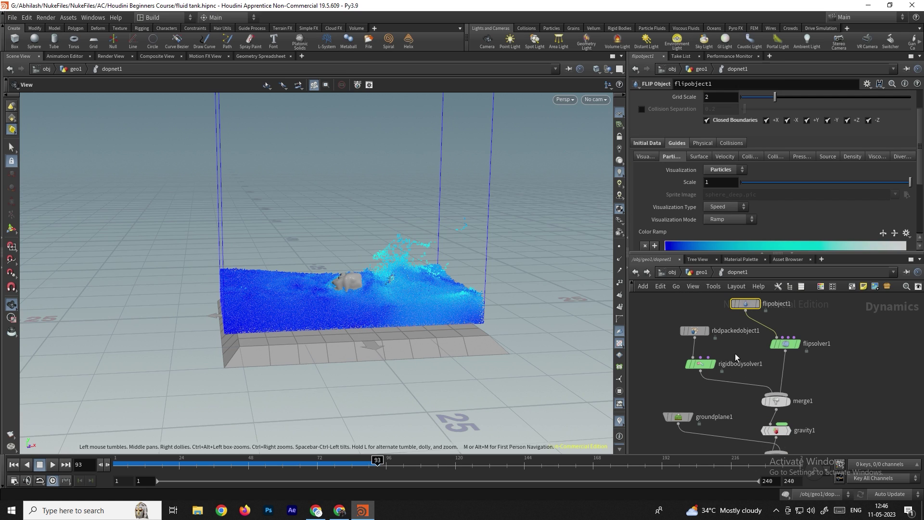
- In geo1, raise particlefluidtank1's Water Level to 5
mouse_move(733, 348)
middle_mouse_down()
mouse_move(743, 376)
mouse_move(737, 333)
middle_mouse_up()
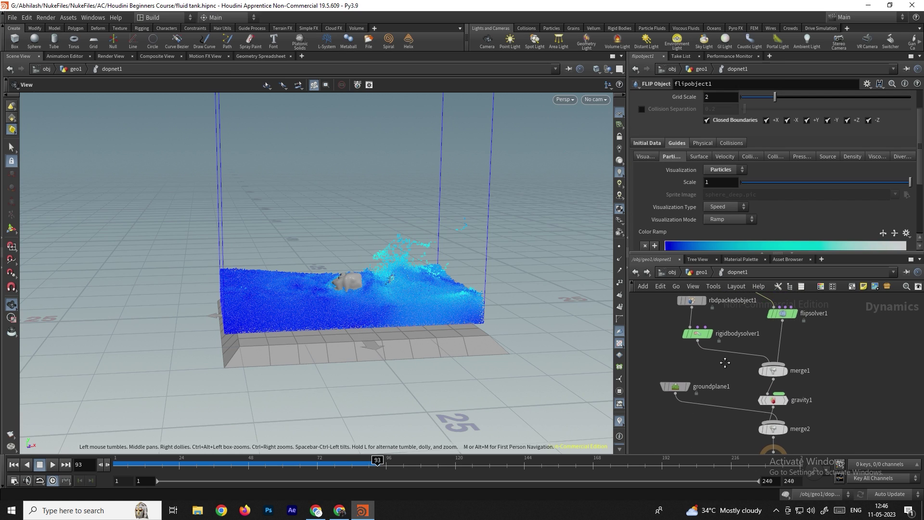
key("u")
middle_click_drag(682, 297, 715, 360)
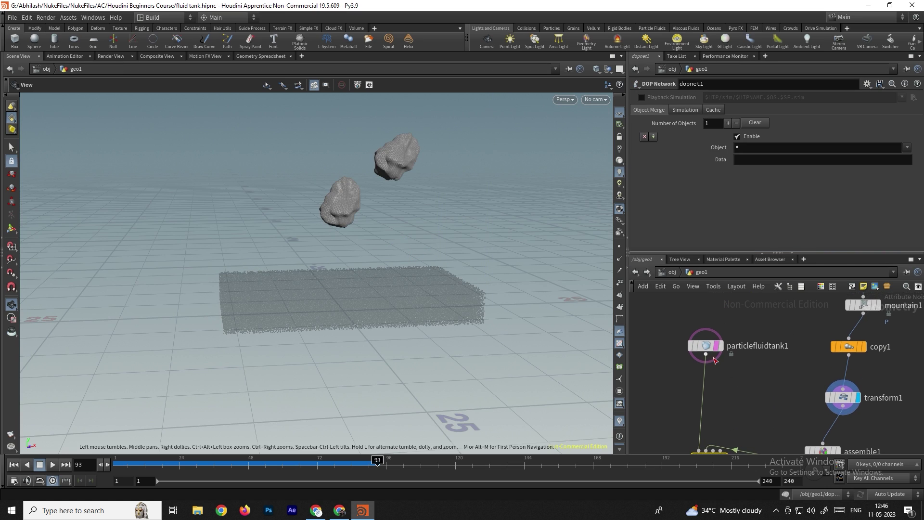
left_click(706, 345)
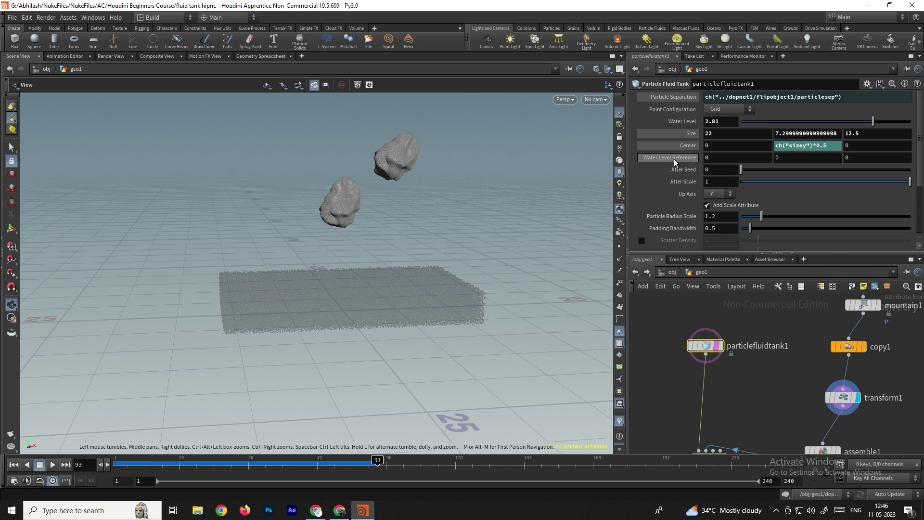
left_click_drag(872, 122, 921, 125)
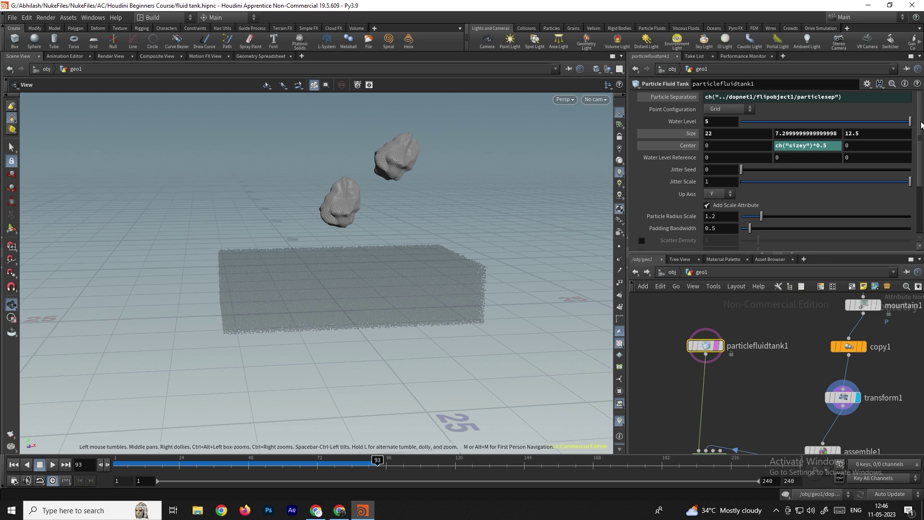
- Inside dopnet1, replay the simulation from frame 1 to frame 65, then select rbdpackedobject1
middle_click_drag(756, 325, 736, 314)
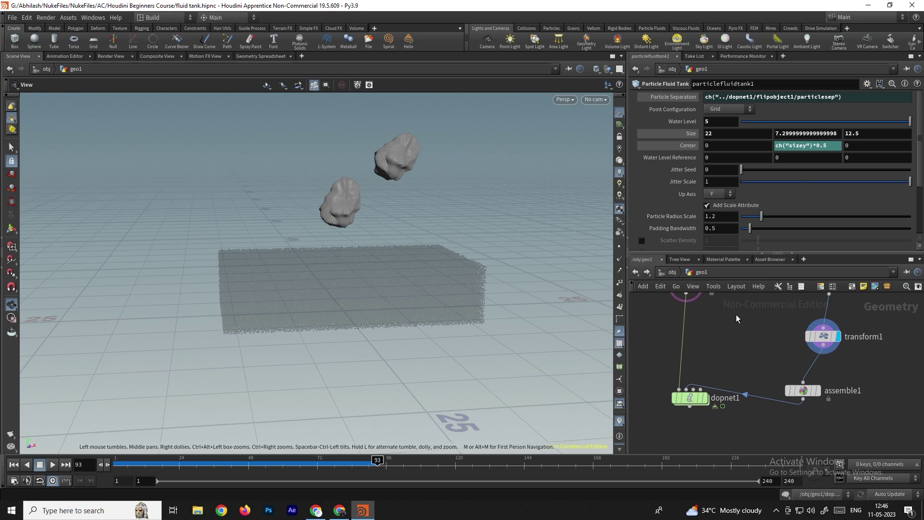
double_click(683, 390)
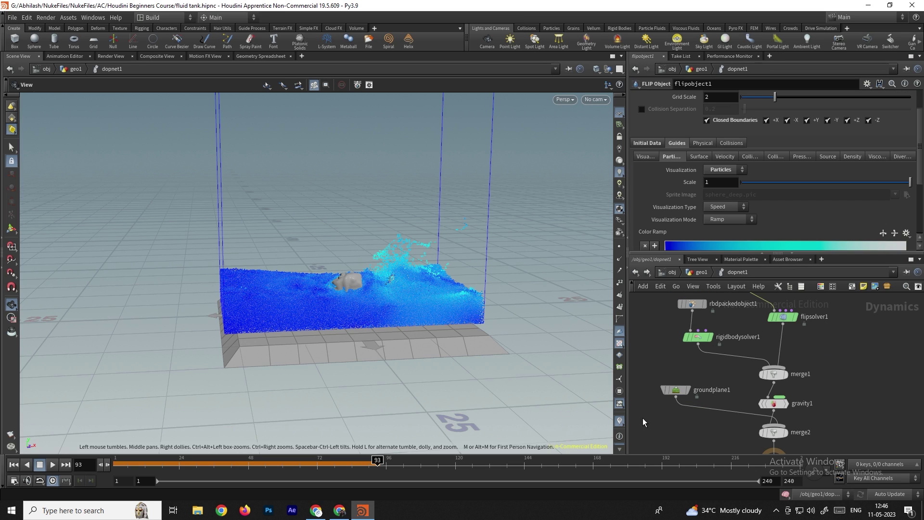
middle_click_drag(642, 417, 638, 391)
left_click(13, 464)
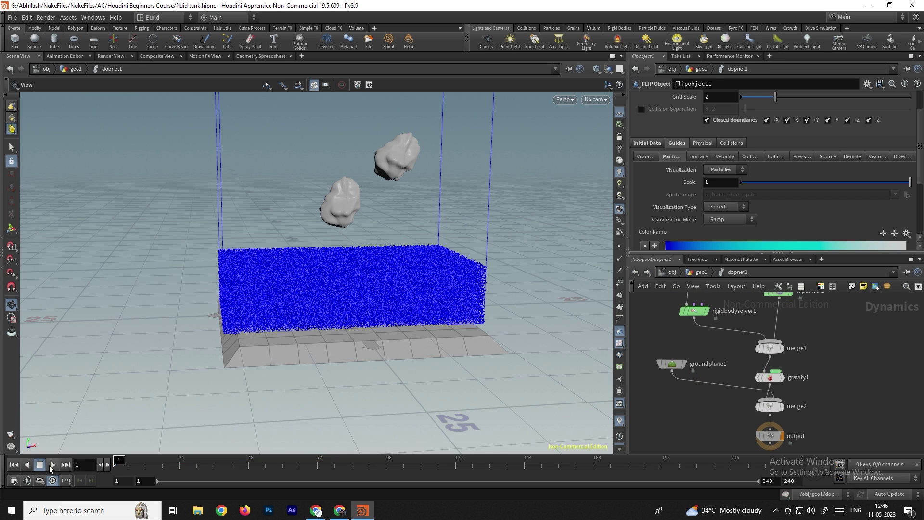
left_click(53, 465)
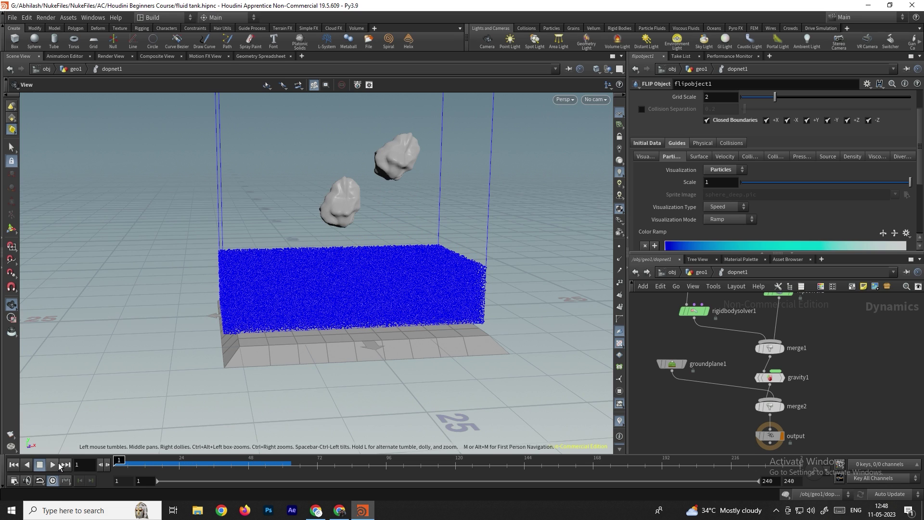
left_click(50, 465)
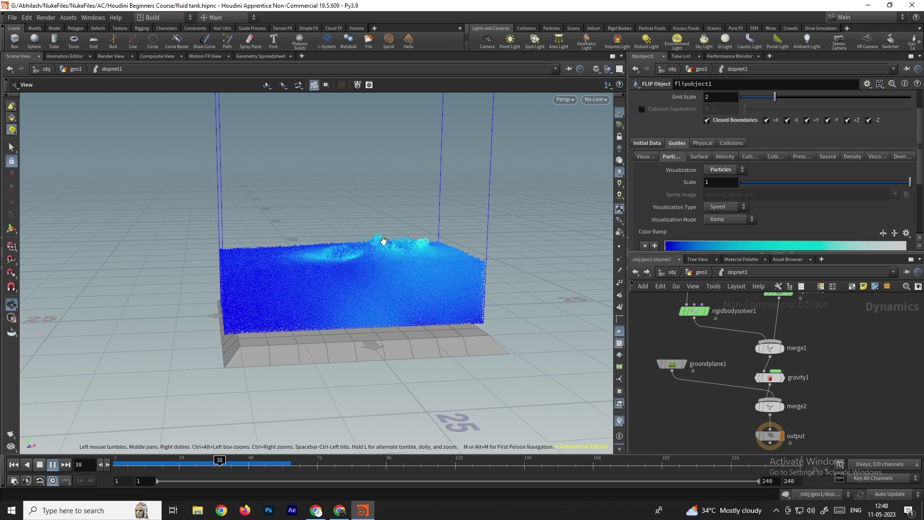
left_click(42, 464)
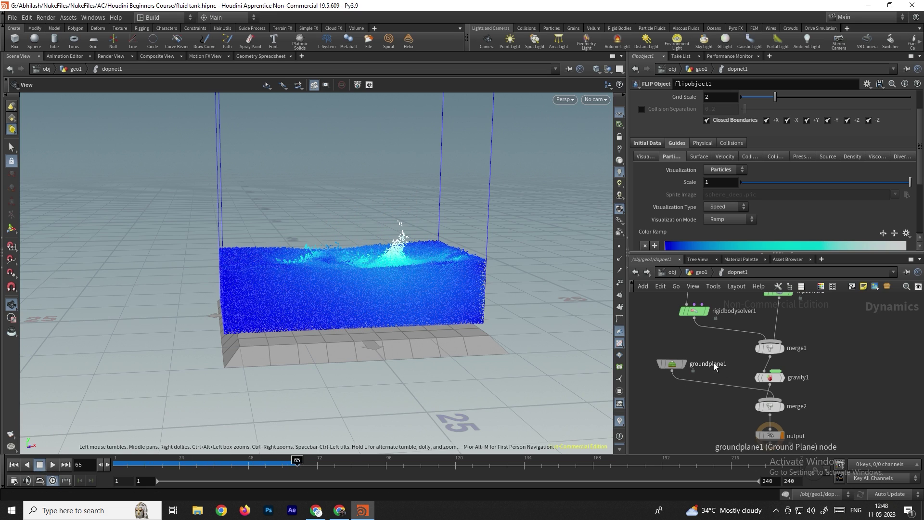
middle_click_drag(705, 344, 710, 391)
scroll(708, 376, "up", 2)
left_click(699, 336)
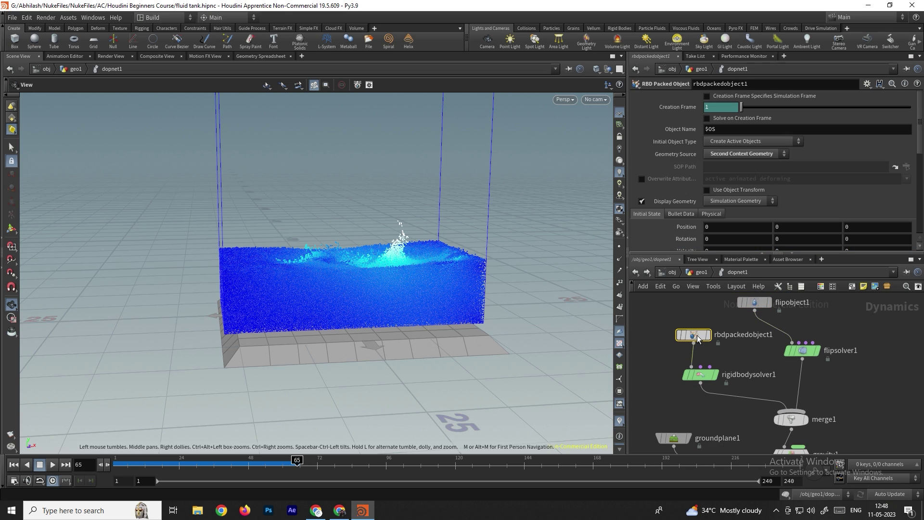
- Set rbdpackedobject1's initial Velocity Y to -10 and rewind to frame 1
scroll(673, 239, "down", 1)
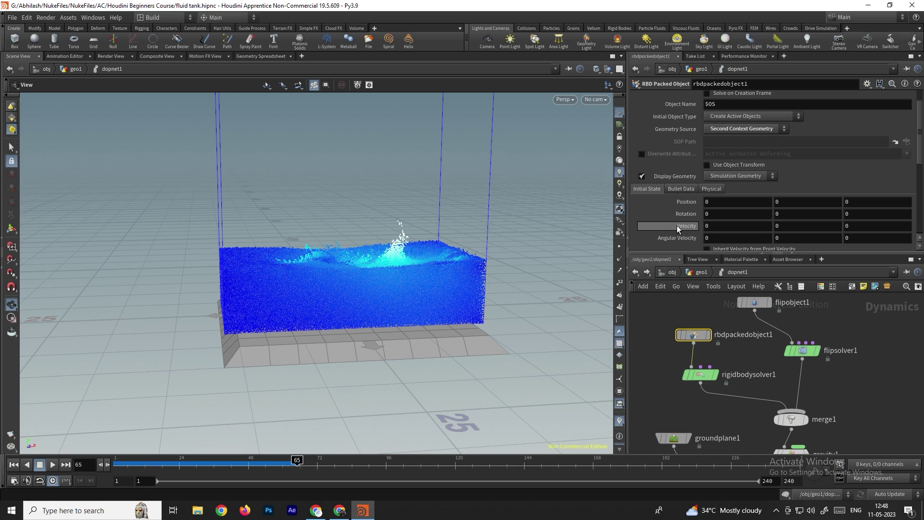
left_click(796, 225)
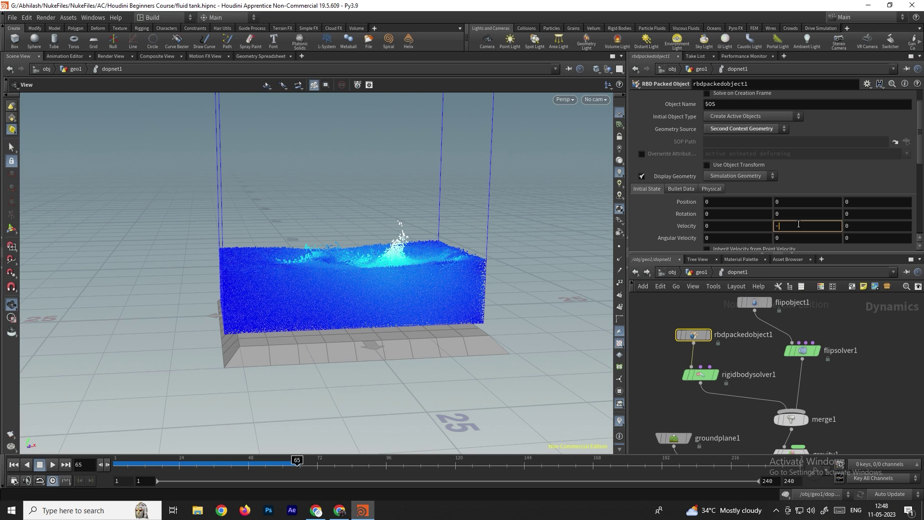
type("-10")
key("Return")
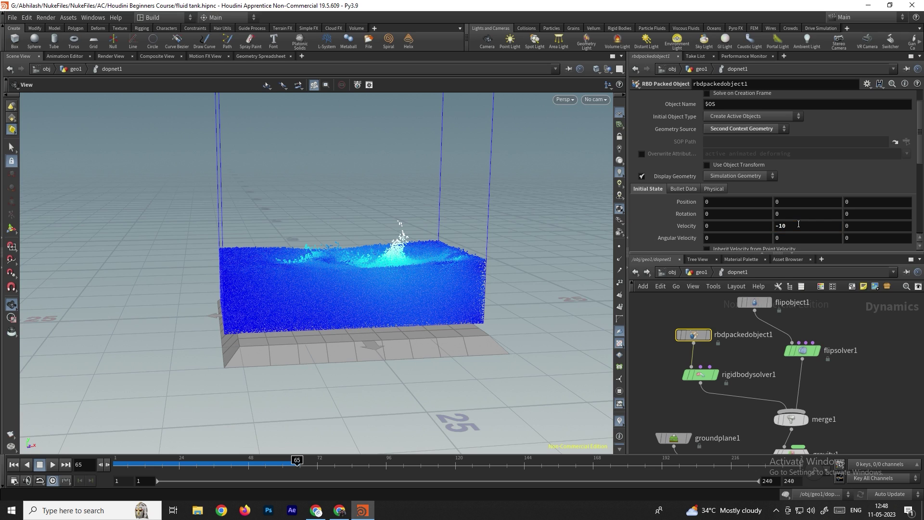
left_click(13, 466)
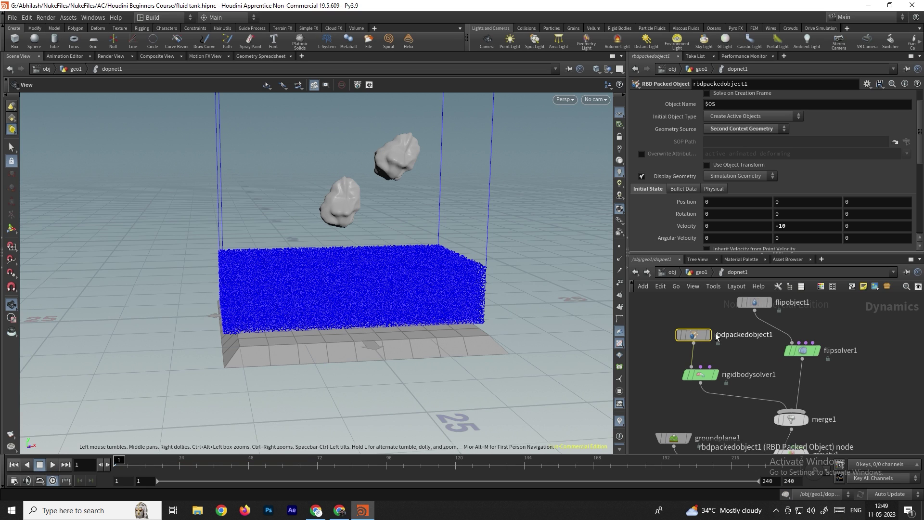
- Back in geo1, set particlefluidtank1's Water Level to 7
middle_click_drag(762, 346, 767, 382)
scroll(740, 375, "down", 1)
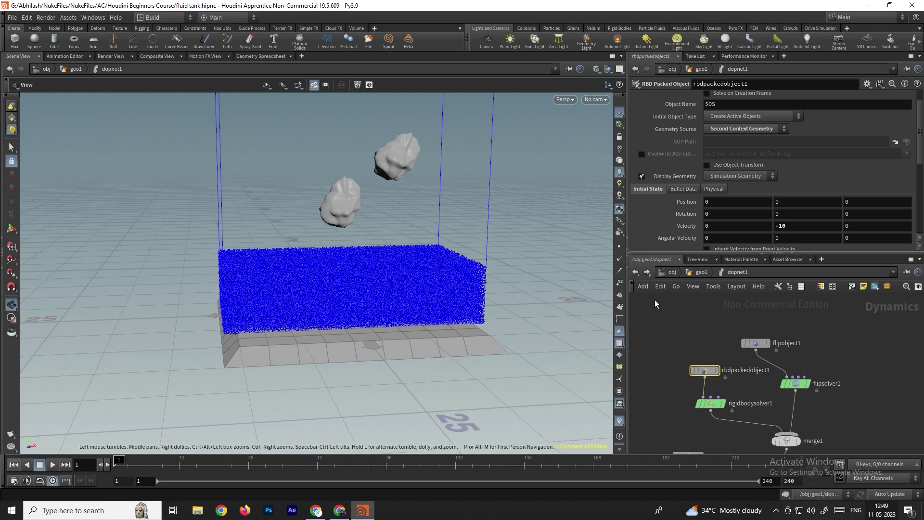
left_click(636, 273)
left_click(688, 368)
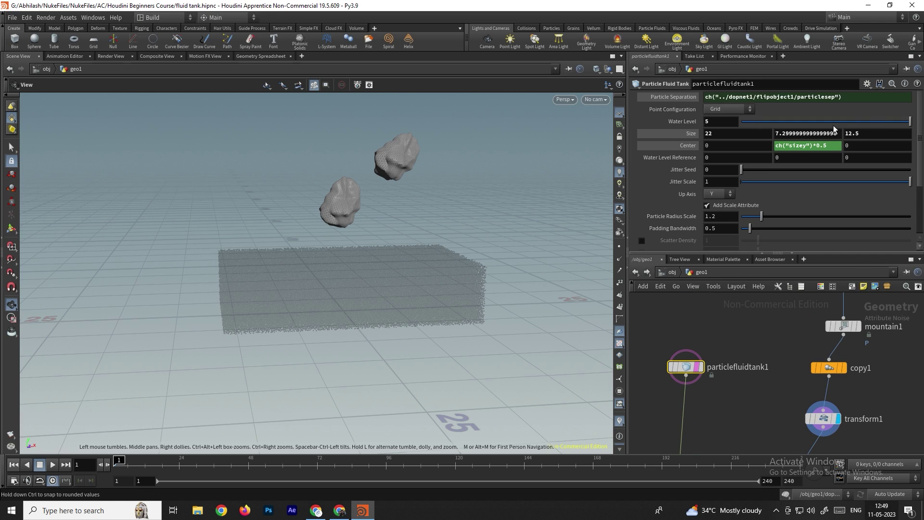
left_click_drag(723, 122, 676, 120)
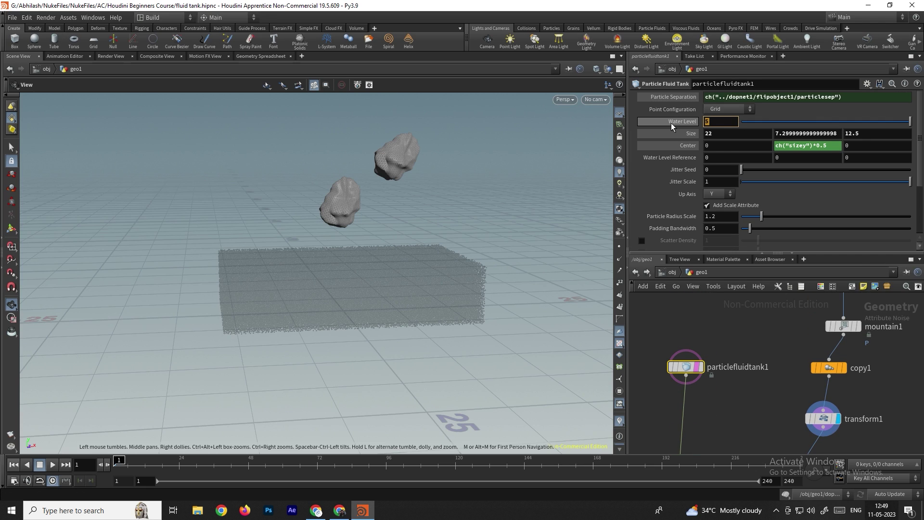
mouse_move(671, 123)
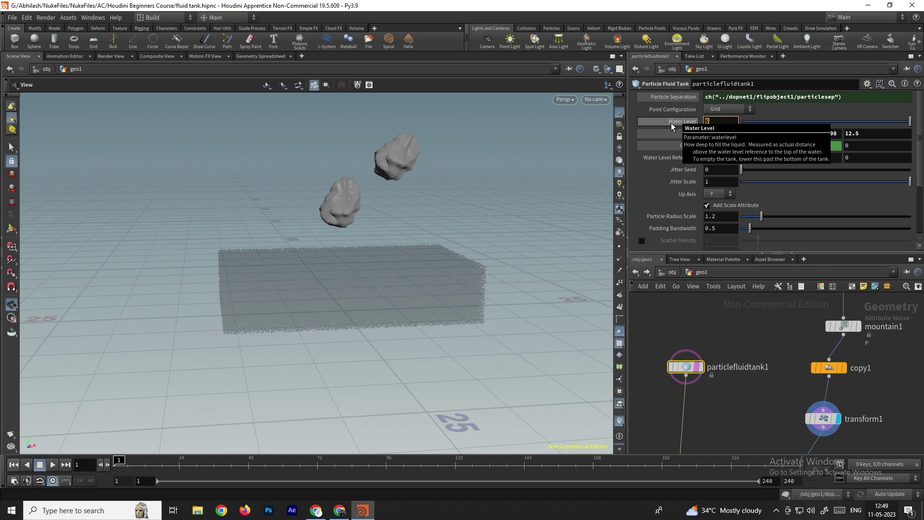
type("7")
key("Return")
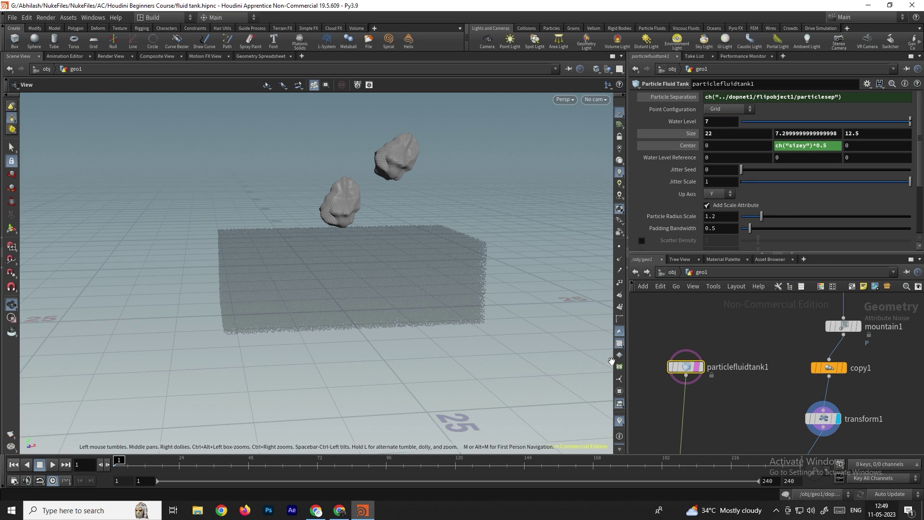
- Display the tank alone, raise Size Y to about 16.3, and set Water Level to 9
left_click(700, 366)
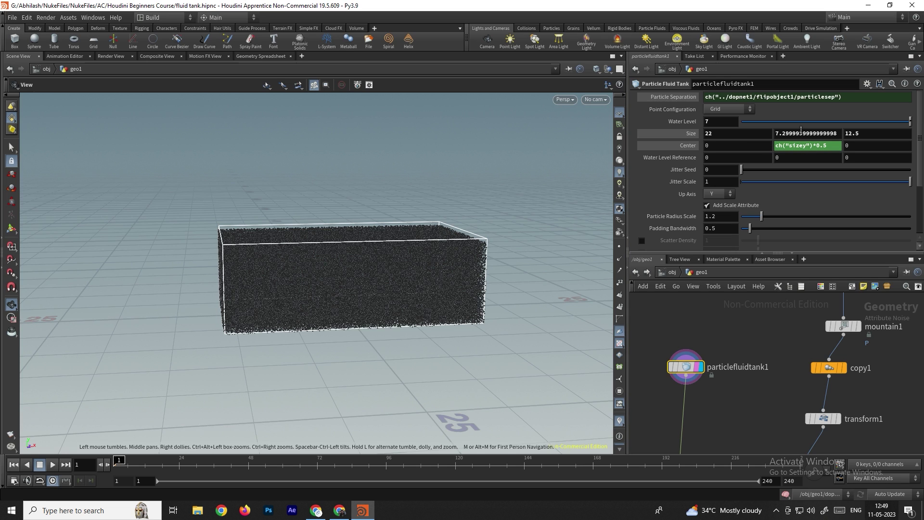
middle_click_drag(789, 132, 313, 123)
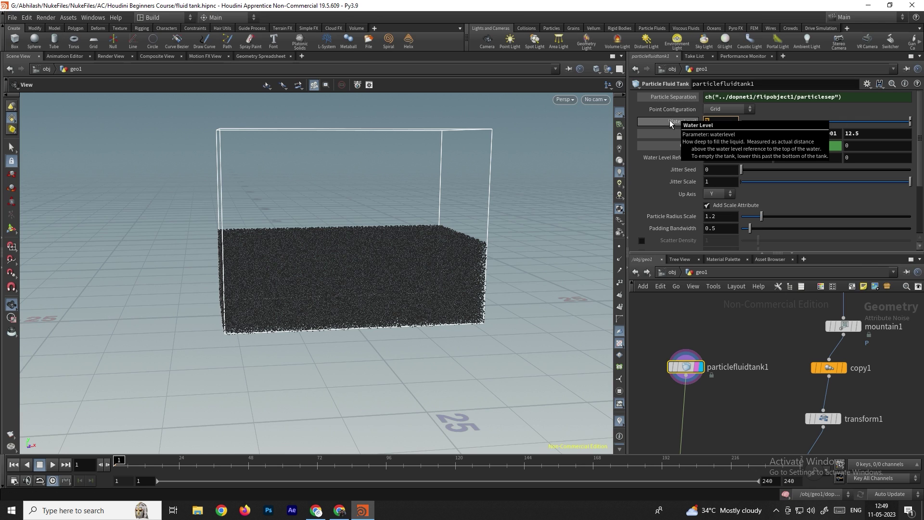
type("9")
key("Return")
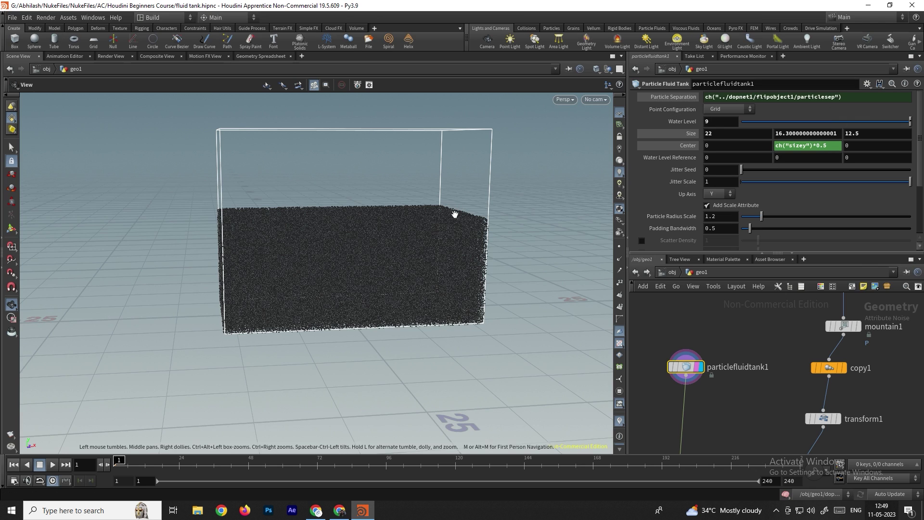
middle_click_drag(736, 376, 740, 309)
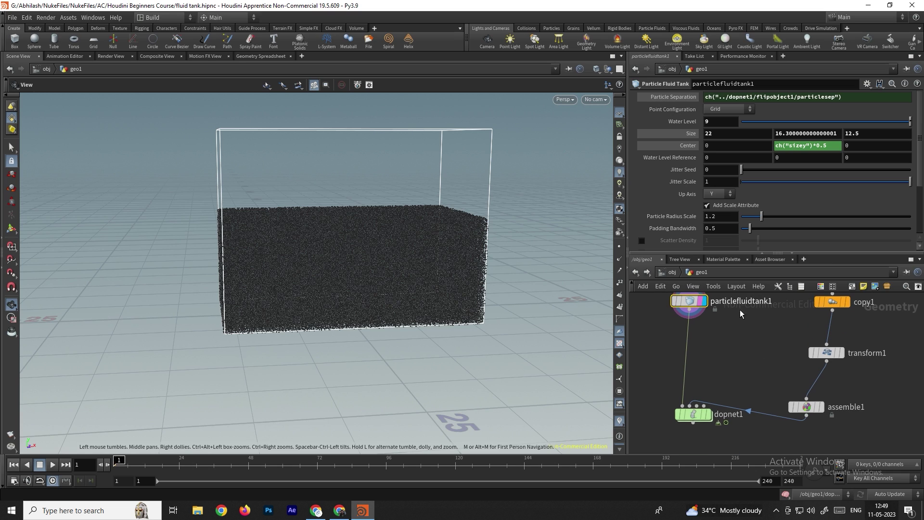
double_click(695, 413)
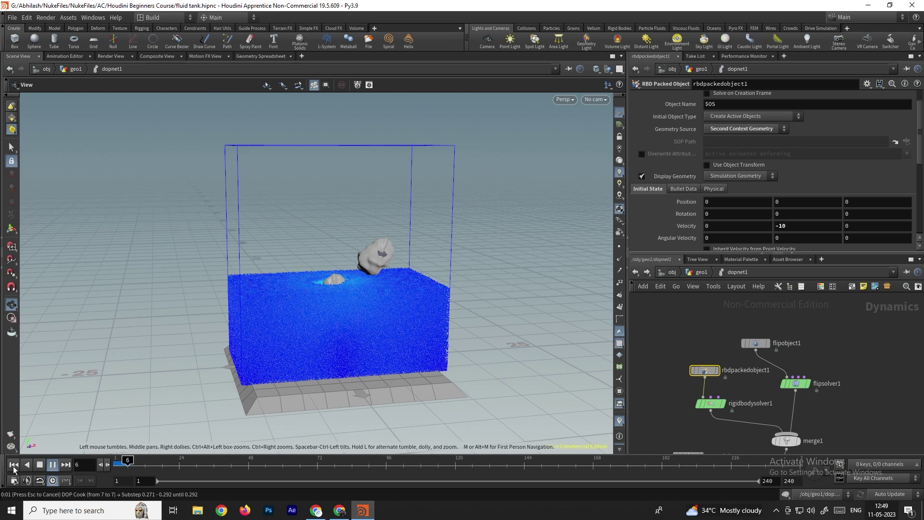
left_click(14, 465)
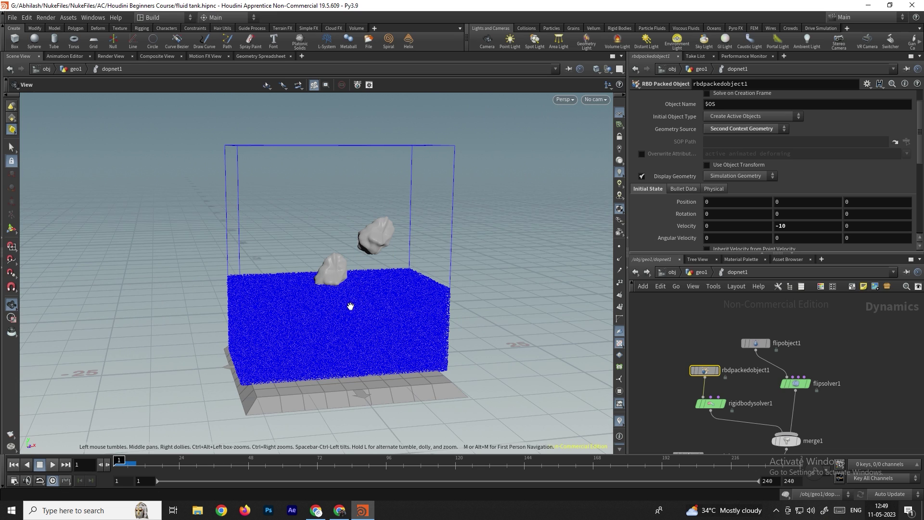
left_click_drag(350, 306, 345, 287)
middle_click_drag(785, 415, 781, 353)
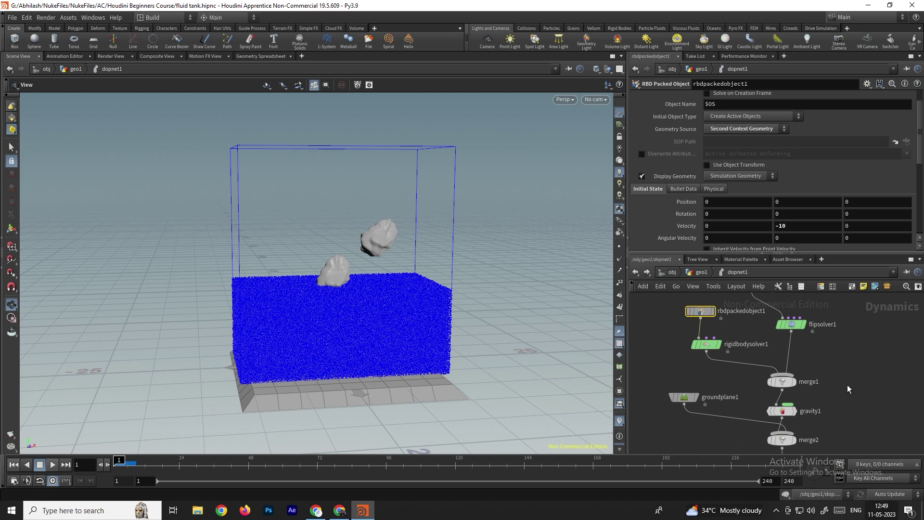
middle_click_drag(842, 385, 834, 433)
key("u")
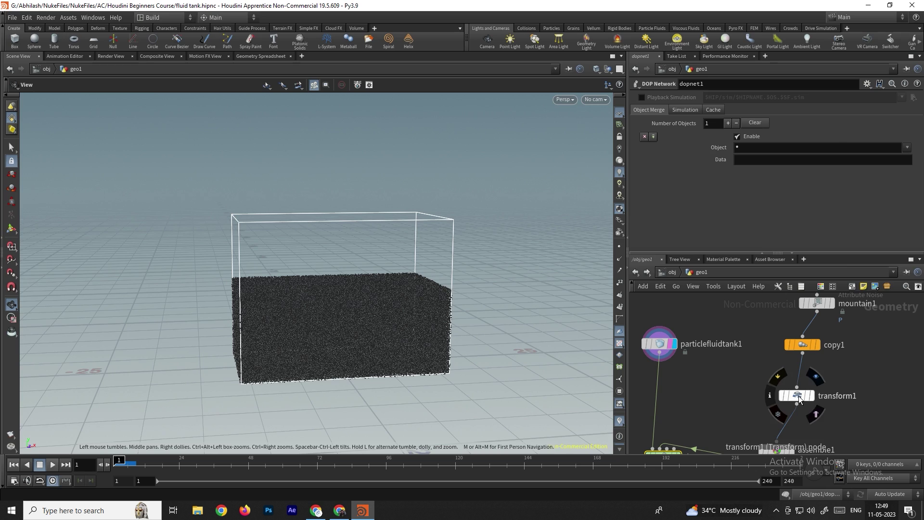
left_click(798, 396)
- Display transform1, lift the rocks to Translate Y 19, and go back inside dopnet1
left_click(812, 396)
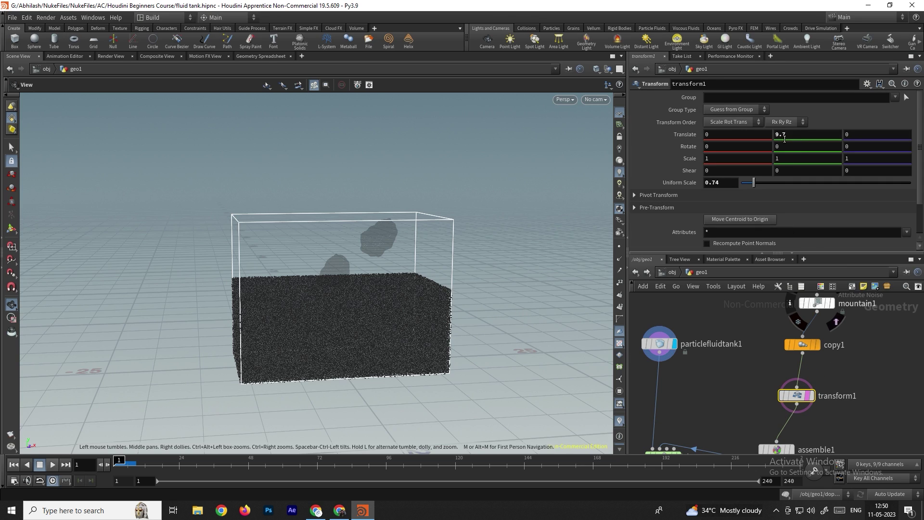
middle_click_drag(784, 134, 229, 132)
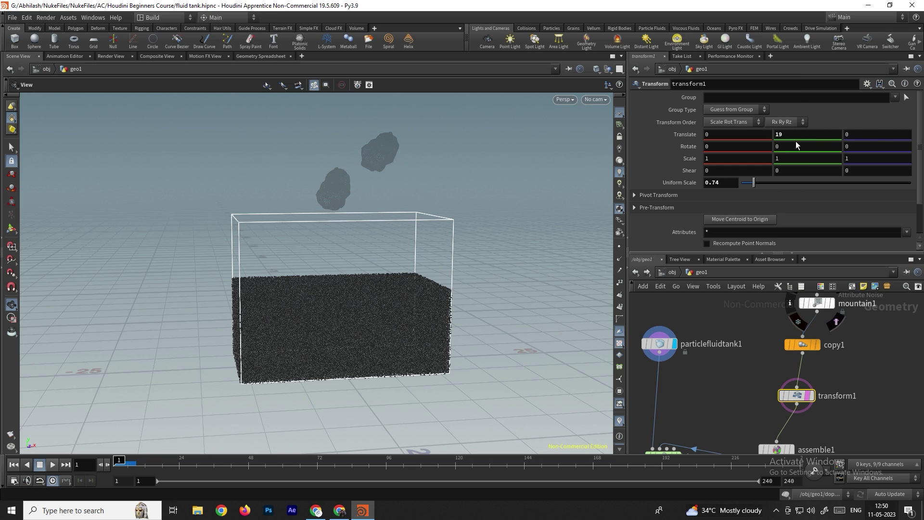
left_click(635, 272)
left_click(646, 272)
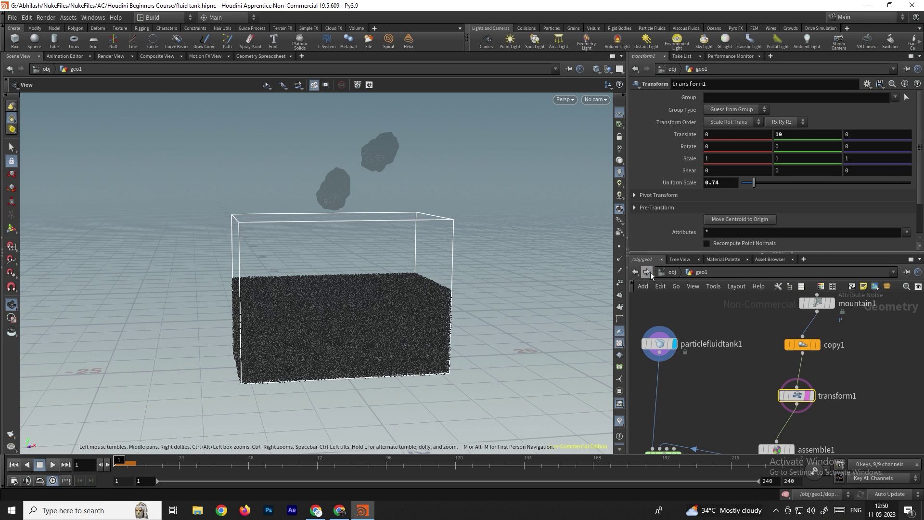
left_click(646, 273)
scroll(821, 414, "up", 2)
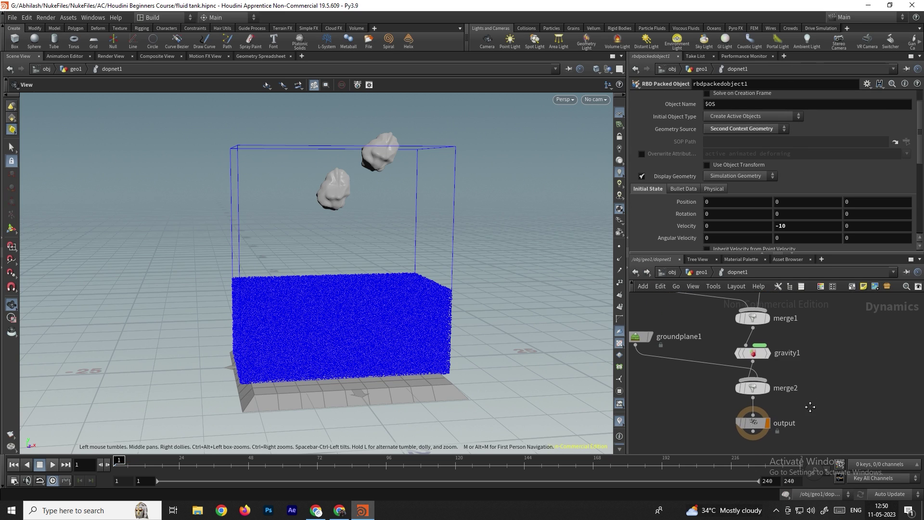
middle_click_drag(810, 406, 828, 395)
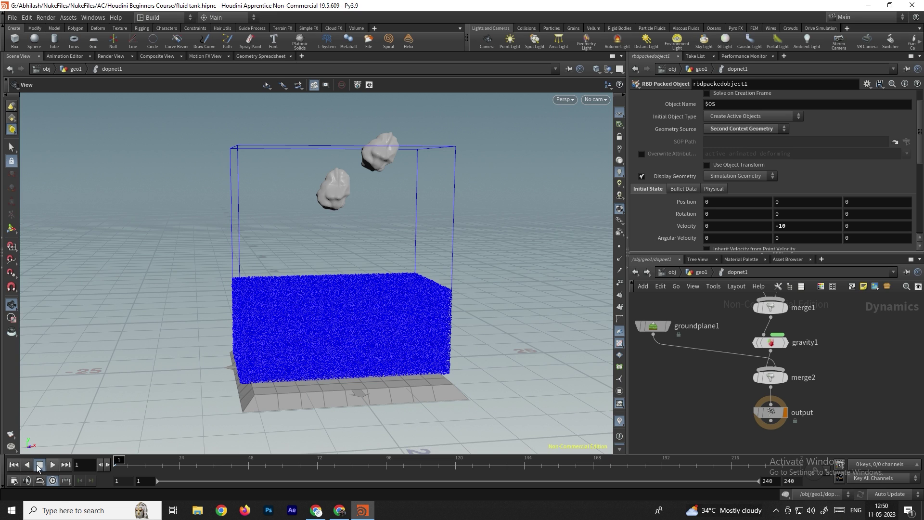
- Play the simulation and stop at frame 50 as the rocks splash in
left_click(53, 464)
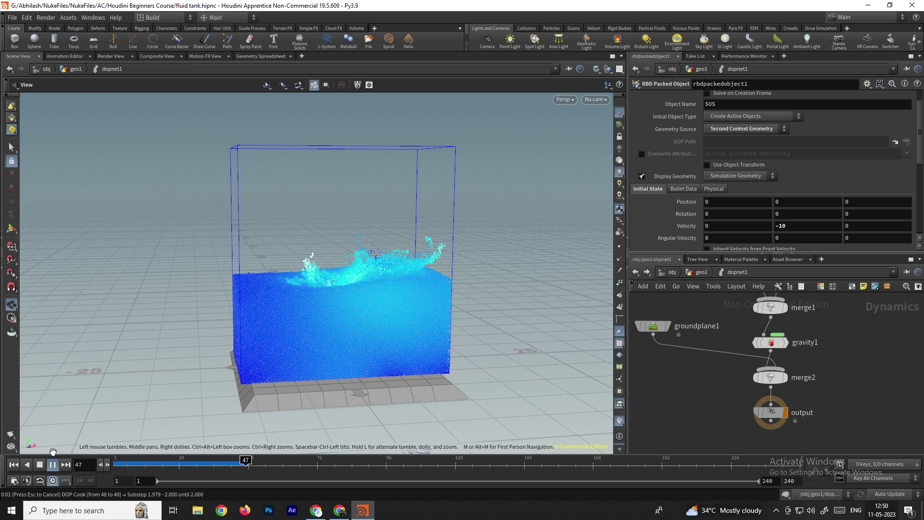
left_click(40, 469)
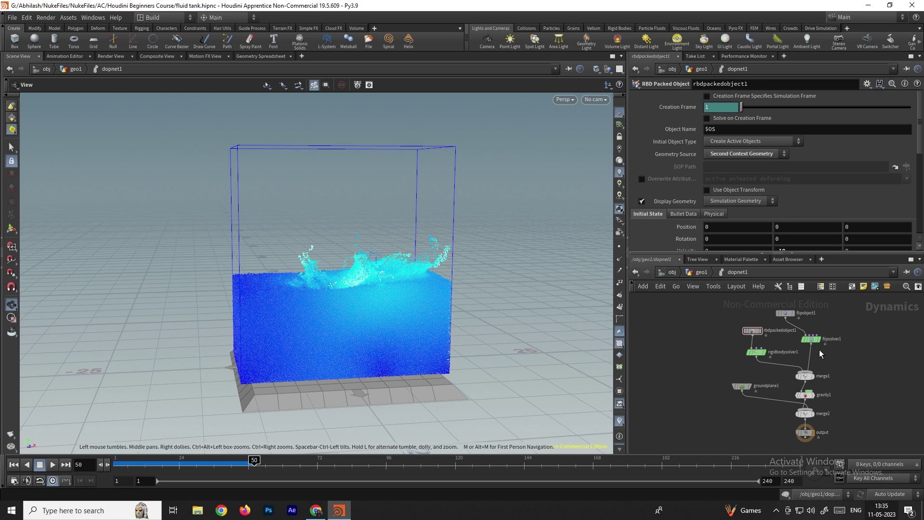
scroll(819, 349, "up", 2)
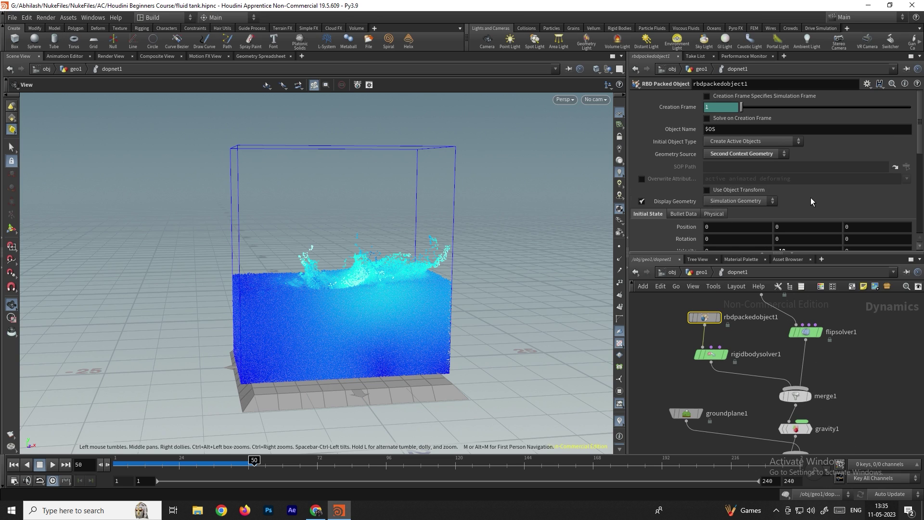
scroll(811, 201, "down", 1)
- Set rbdpackedobject1's initial Velocity Y to -30
left_click(801, 237)
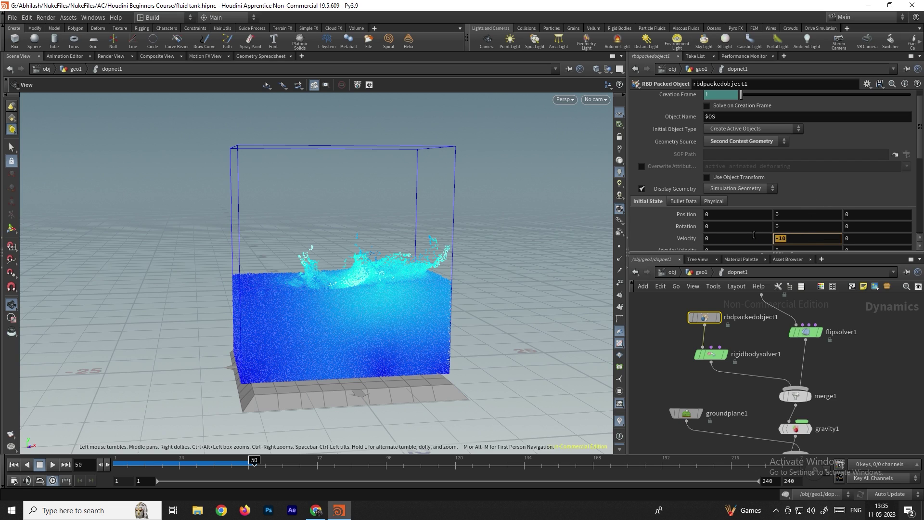
type("-30")
key("Return")
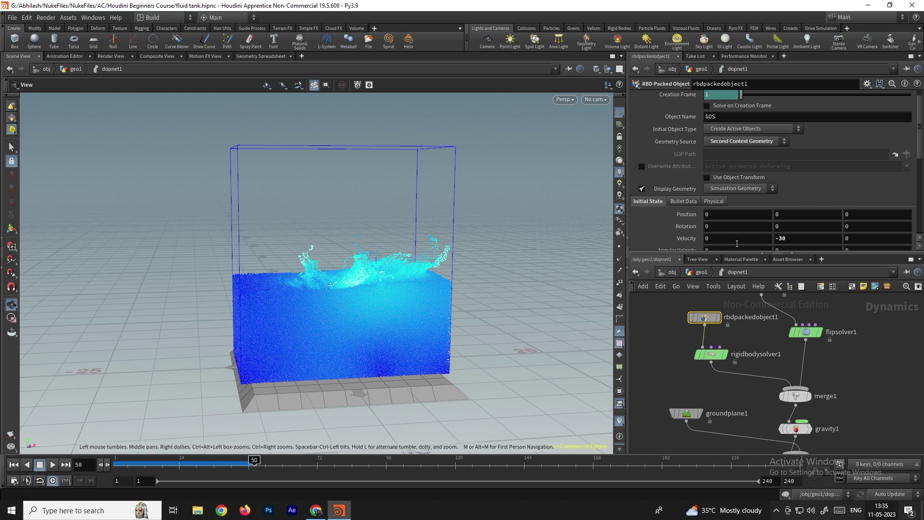
- Rewind and replay the simulation to see the bigger splash
left_click(14, 465)
left_click(55, 466)
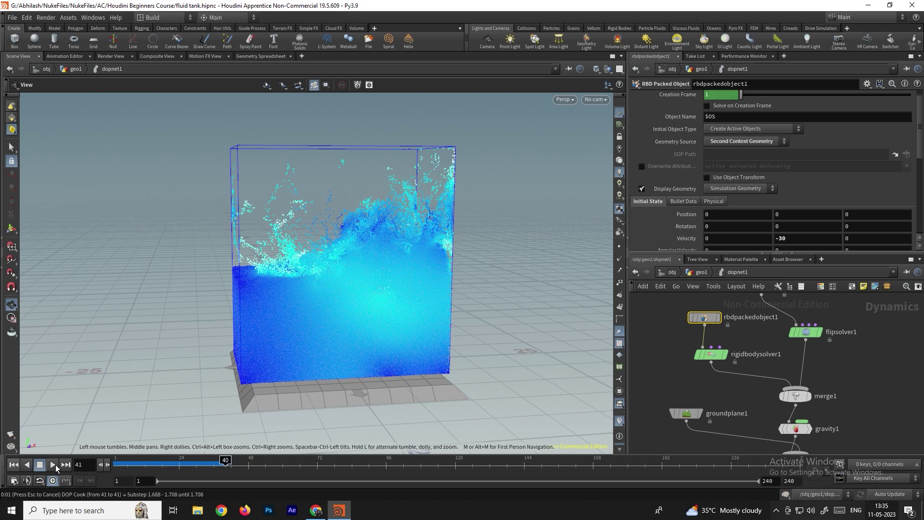
left_click(54, 464)
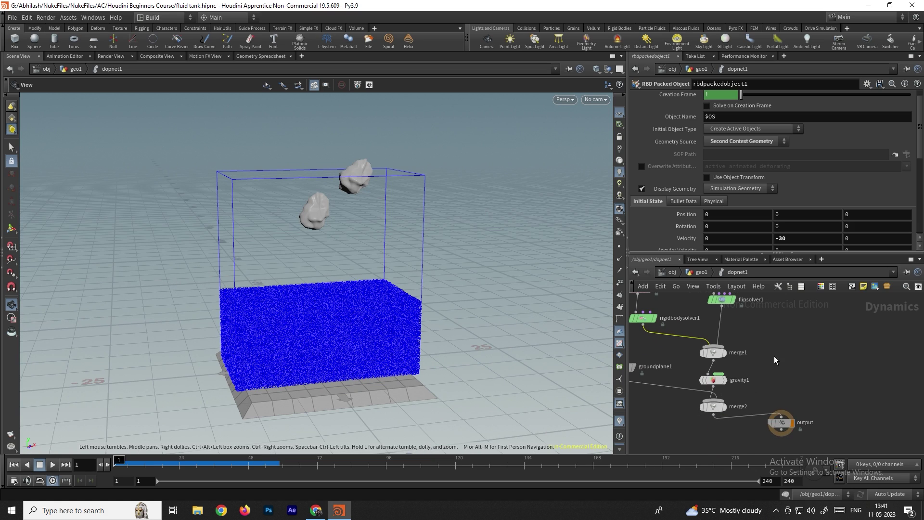
middle_click_drag(739, 327, 726, 360)
- Rewire dopnet1 so gravity1 sits between flipsolver1 and the output node
left_click_drag(707, 339, 765, 444)
middle_click_drag(772, 385, 776, 369)
middle_click_drag(690, 345, 702, 384)
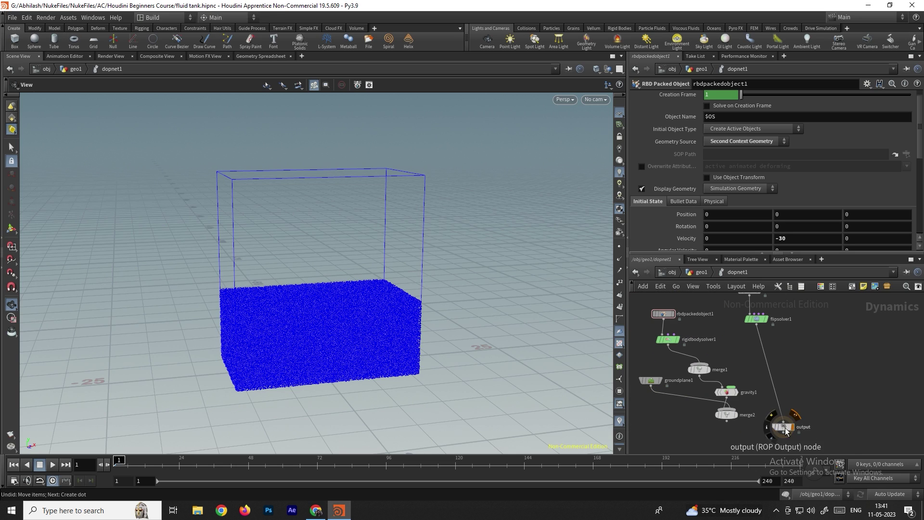
left_click_drag(785, 428, 761, 360)
scroll(754, 342, "up", 1)
middle_click_drag(786, 336, 758, 356)
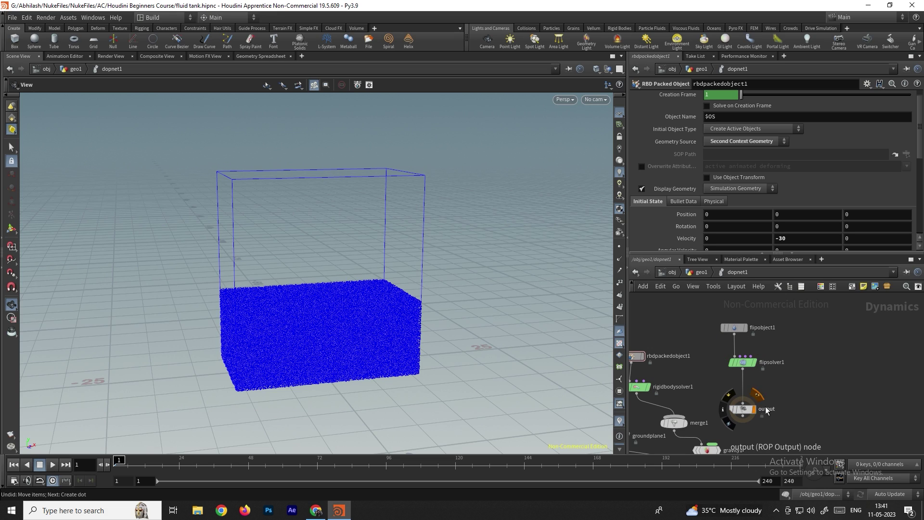
middle_click_drag(809, 410, 807, 376)
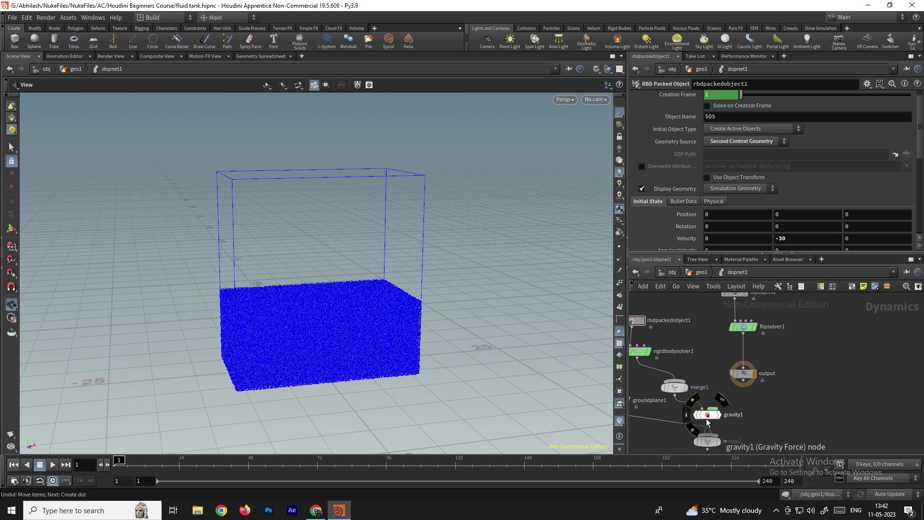
left_click_drag(710, 414, 744, 345)
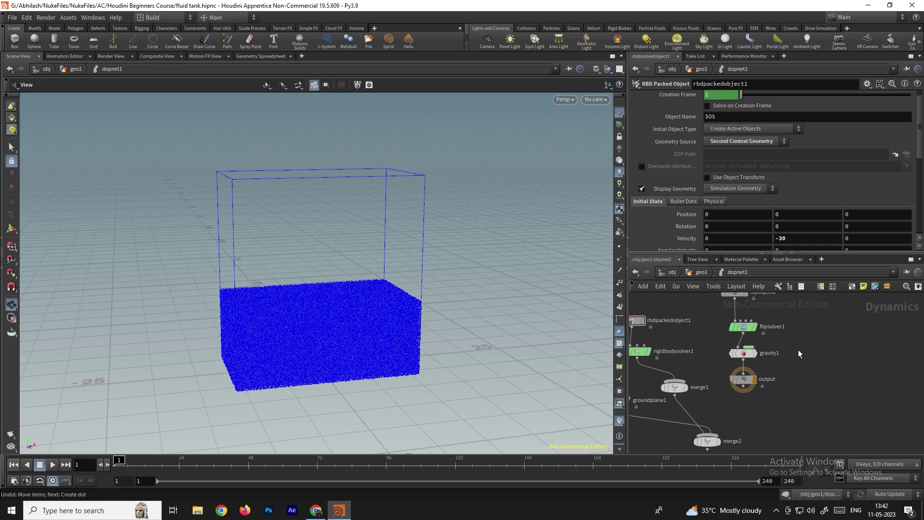
- Orbit the viewport and return to the geo1 network with particlefluidtank1's settings
left_click_drag(435, 344, 346, 326)
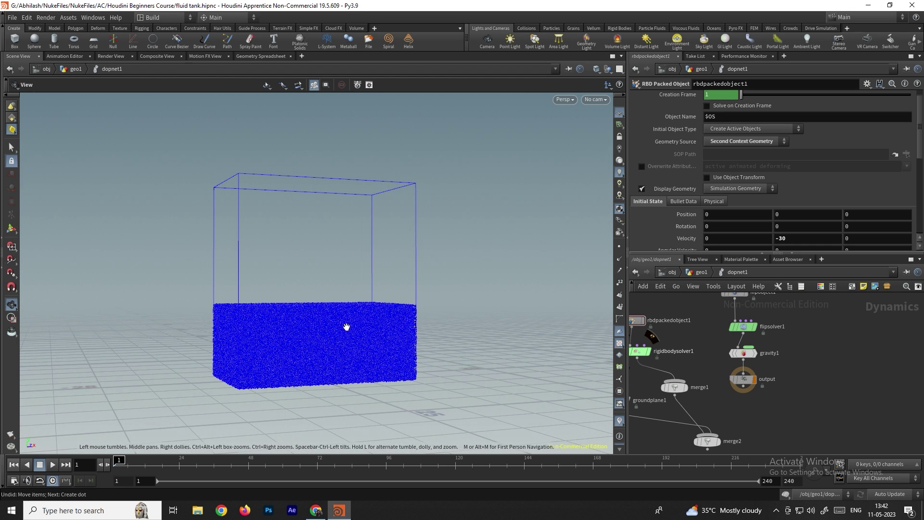
middle_click_drag(809, 355, 810, 389)
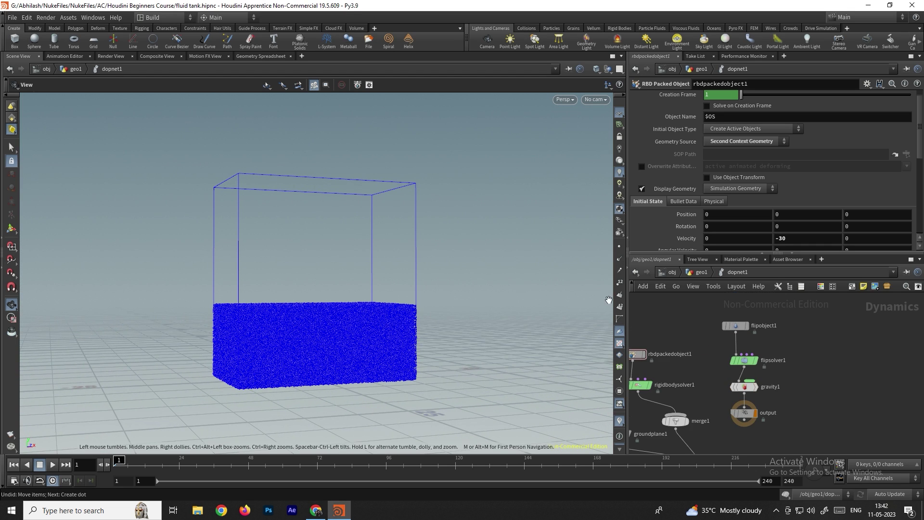
left_click(634, 274)
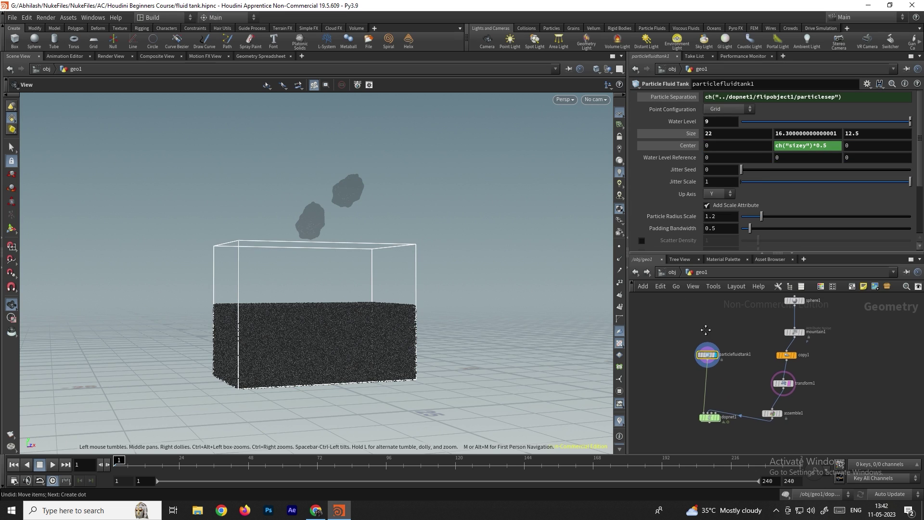
middle_click_drag(706, 329, 700, 327)
scroll(772, 341, "up", 2)
- Lower Water Level to about 4.6, then enter dopnet1 and shift the simulation nodes right
middle_click_drag(847, 342, 818, 409)
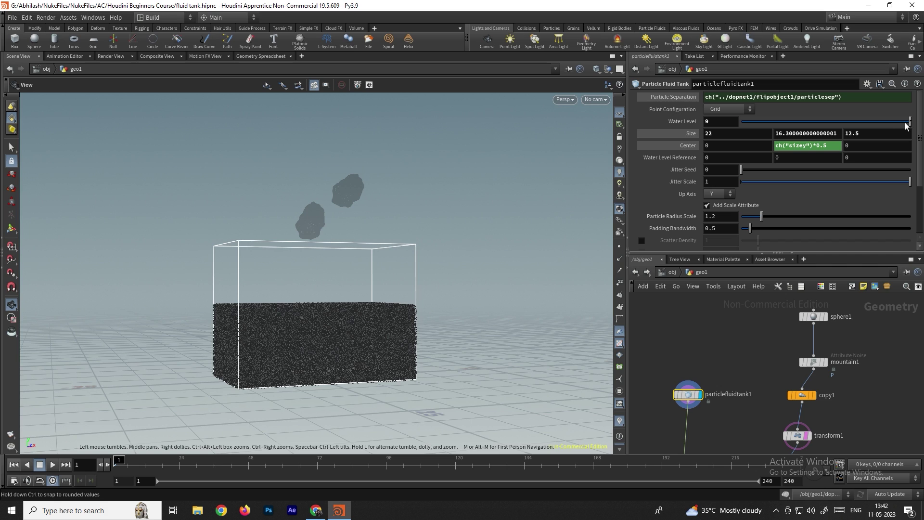
left_click_drag(909, 122, 903, 123)
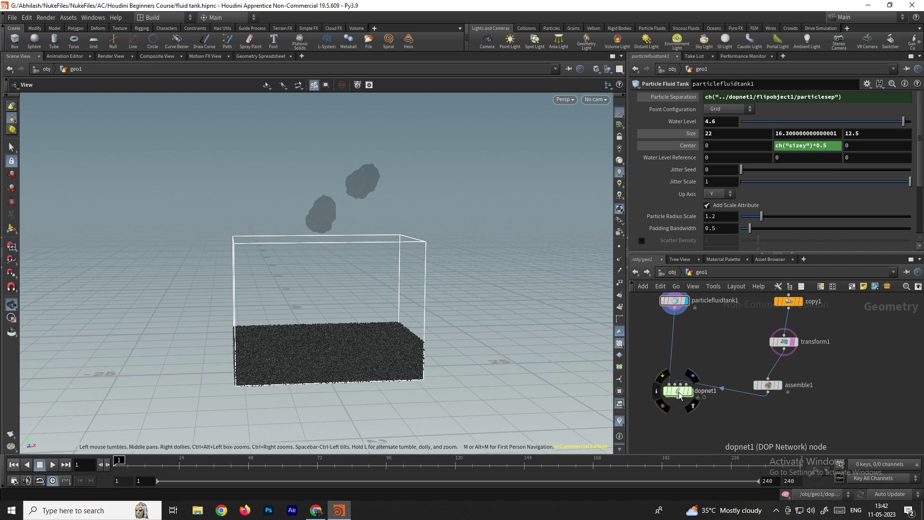
double_click(678, 391)
scroll(796, 364, "down", 1)
middle_click_drag(789, 368, 769, 366)
left_click_drag(702, 317, 765, 400)
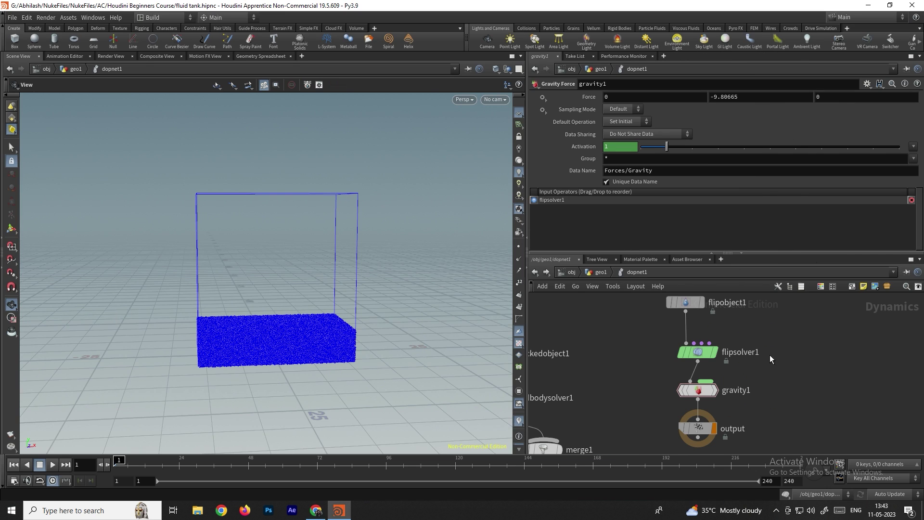
middle_click_drag(769, 354, 759, 392)
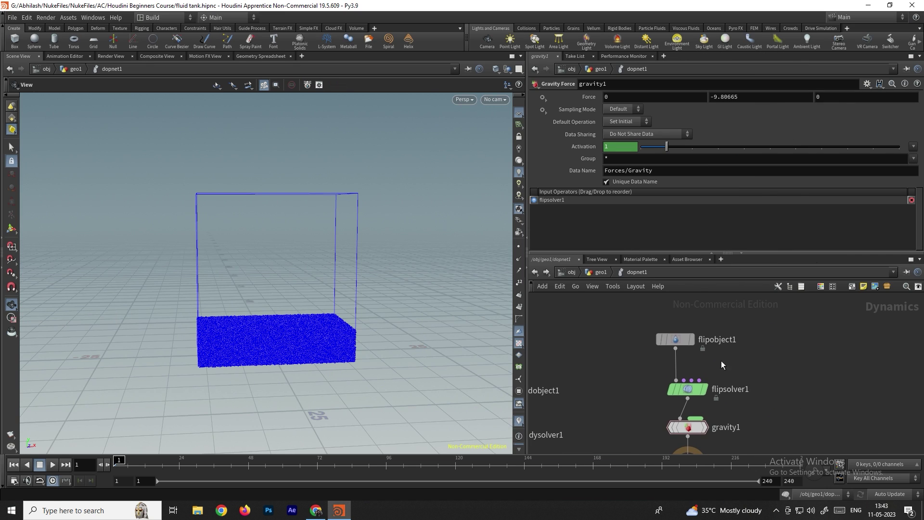
- Add a POP Axis Force node wired into flipsolver1's second input
left_click_drag(679, 339, 659, 335)
key("Tab")
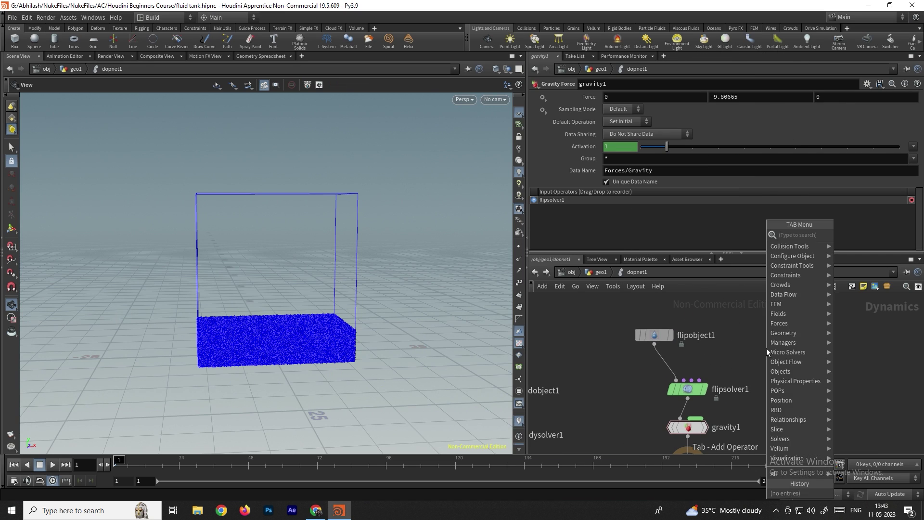
type("popax")
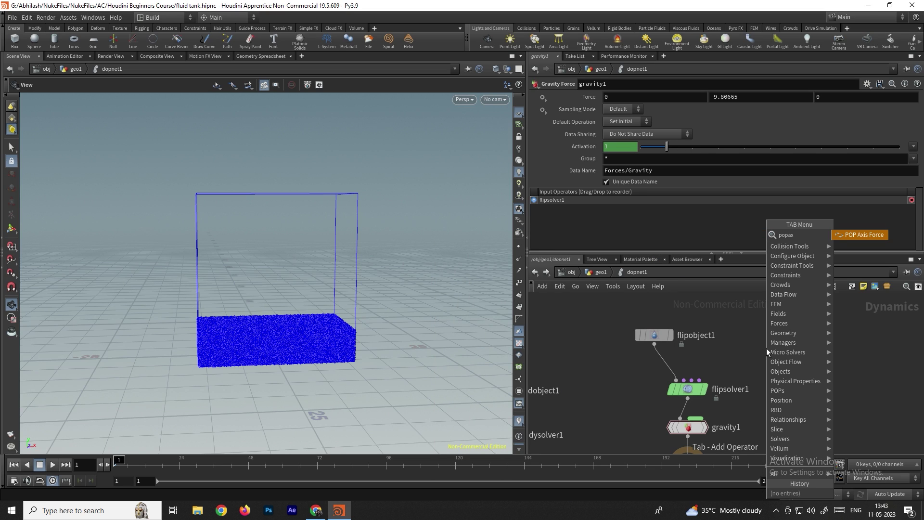
key("Return")
left_click(733, 343)
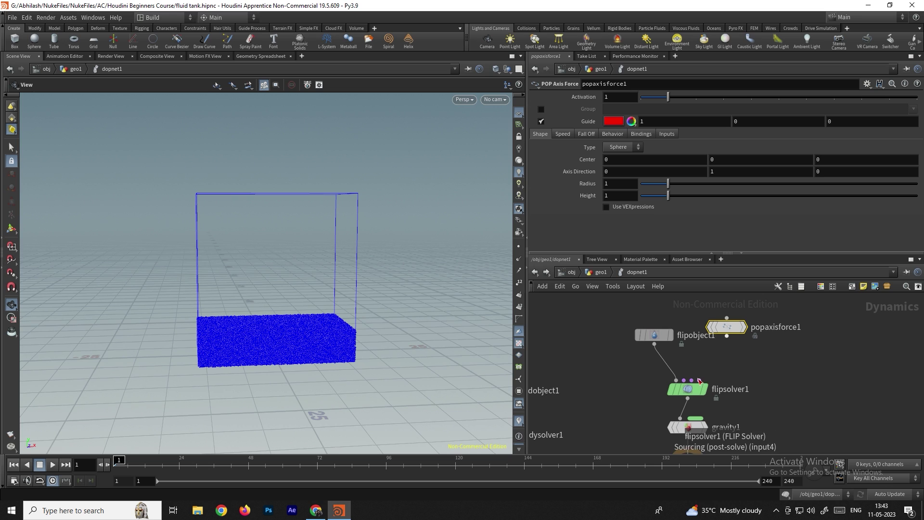
left_click_drag(727, 335, 684, 381)
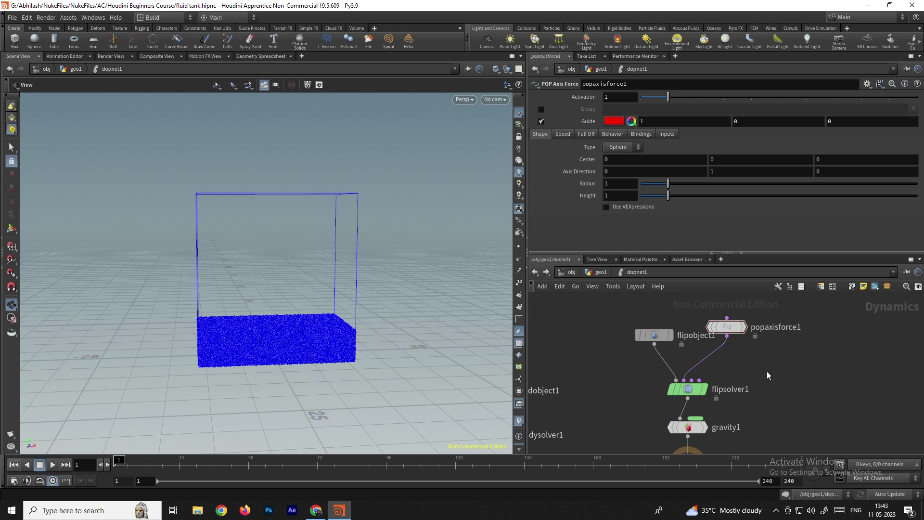
- Set popaxisforce1's Center Y to 4.8, Radius 3.48 and Height 3.19
left_click_drag(377, 369, 270, 387)
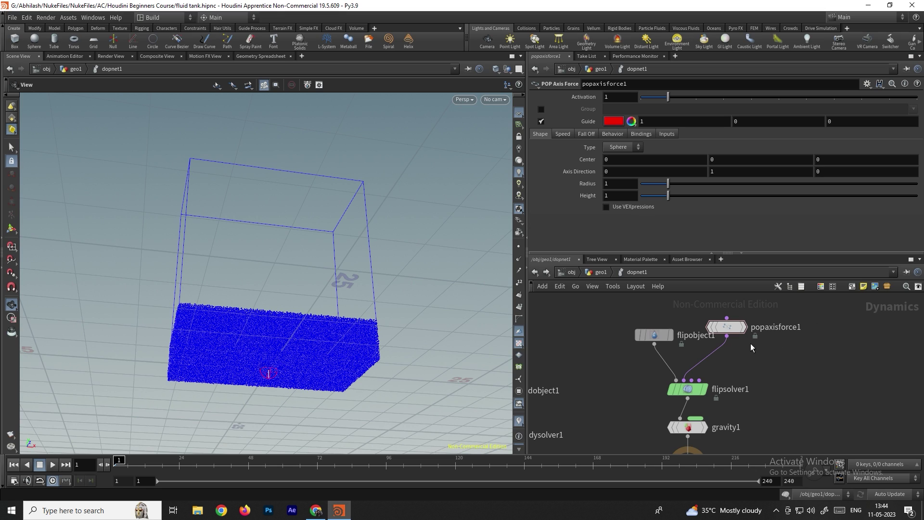
left_click(742, 322)
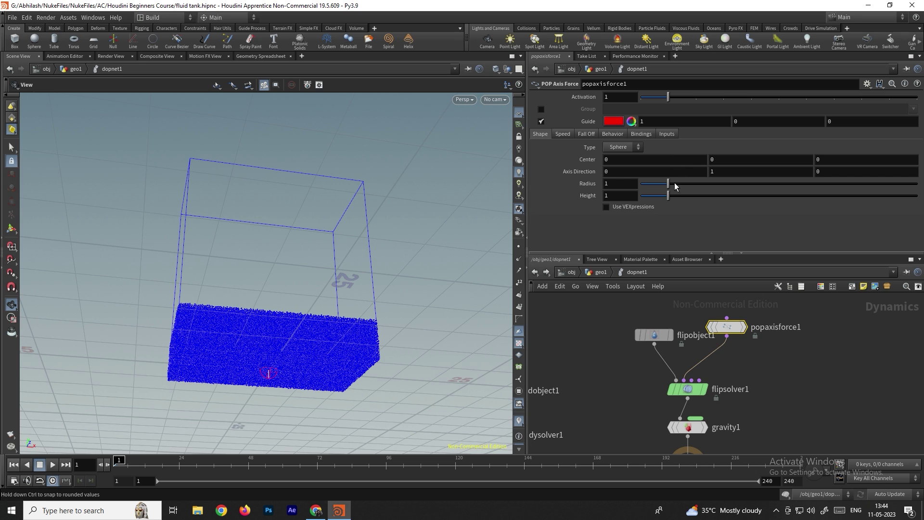
left_click(711, 189)
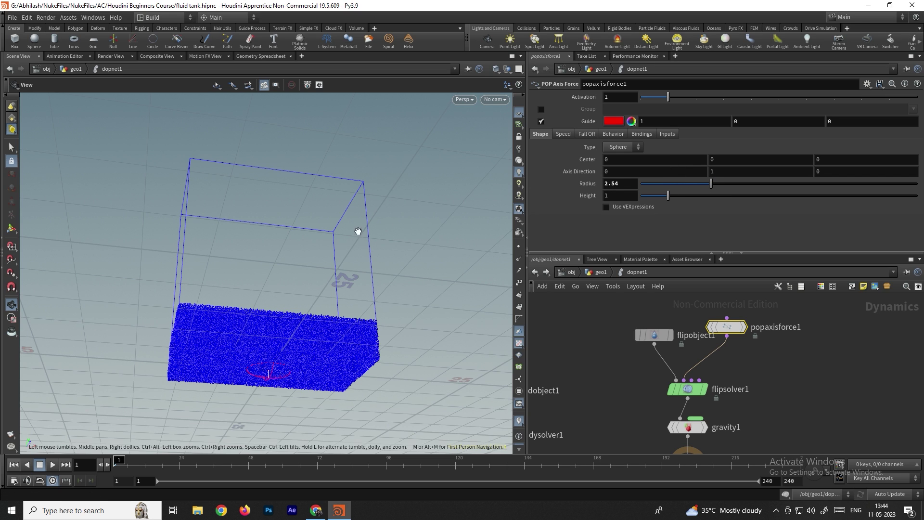
left_click_drag(357, 231, 491, 249)
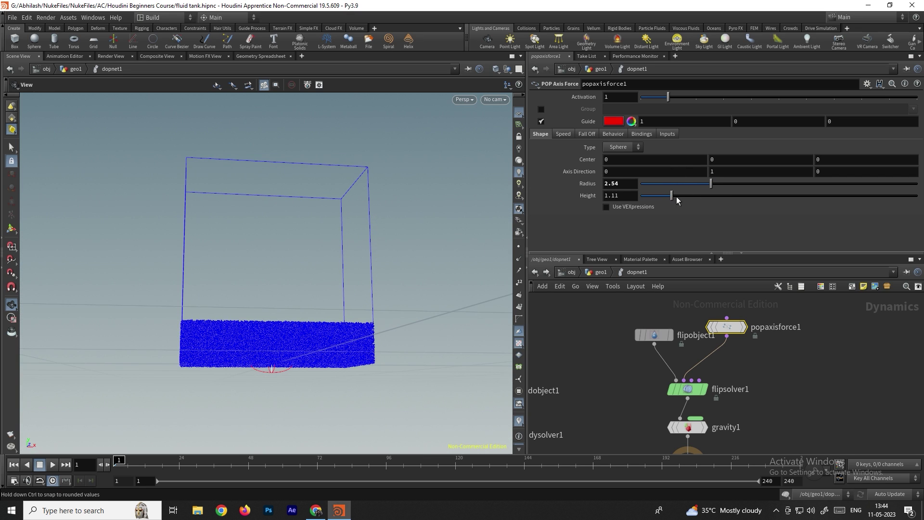
left_click_drag(676, 197, 696, 201)
mouse_move(284, 350)
left_mouse_down()
mouse_move(280, 371)
mouse_move(284, 353)
left_mouse_up()
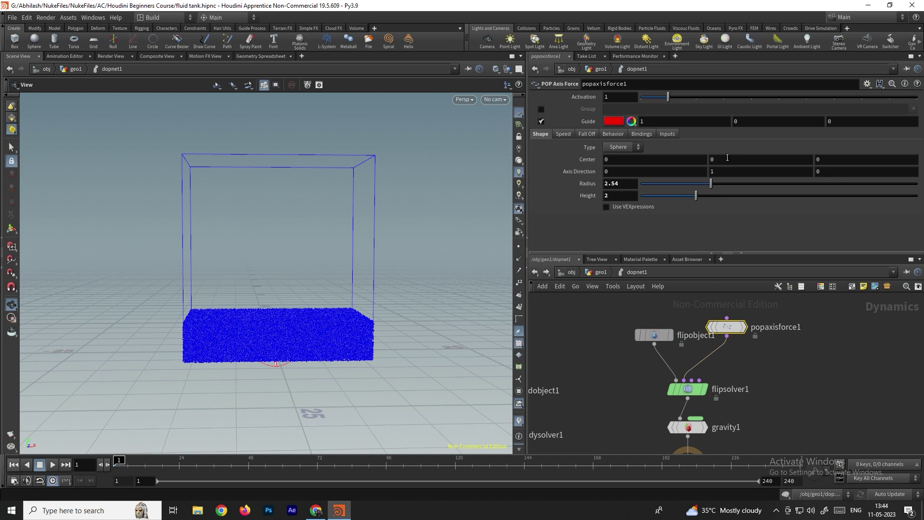
middle_click_drag(724, 158, 5, 160)
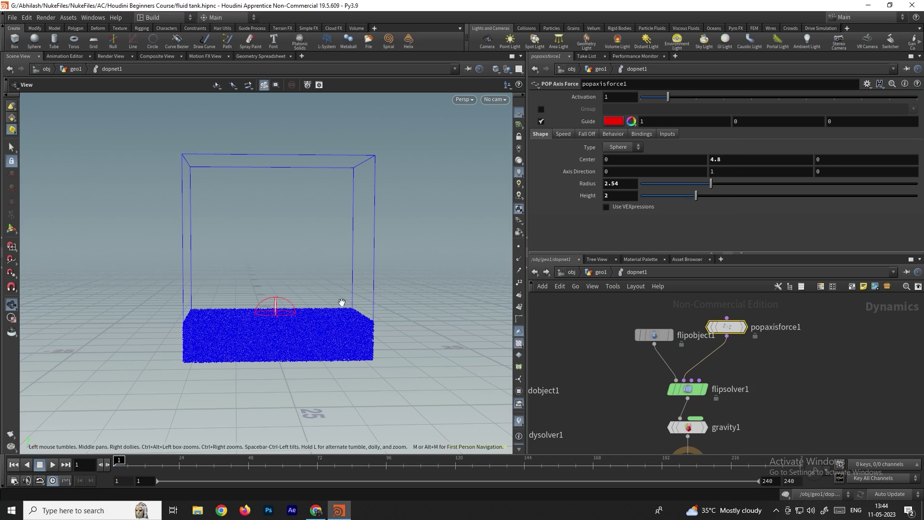
left_click_drag(207, 322, 361, 277)
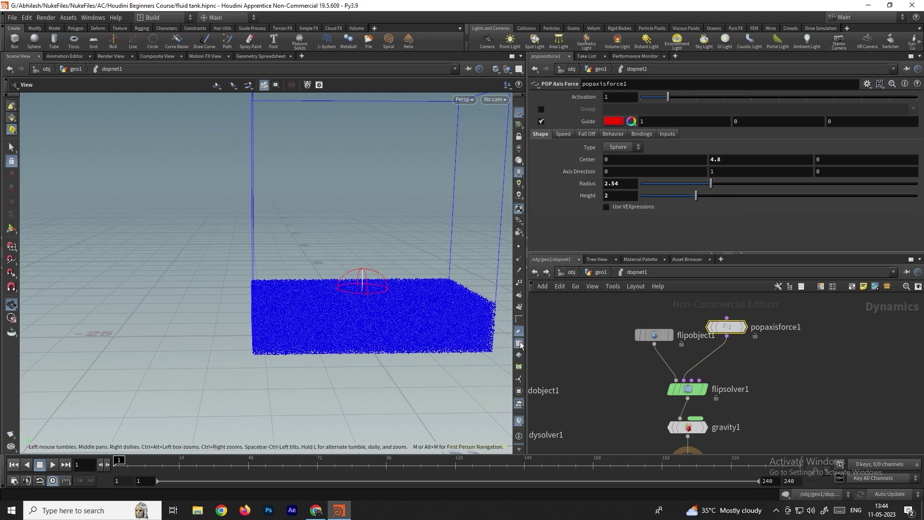
left_click_drag(714, 185, 737, 187)
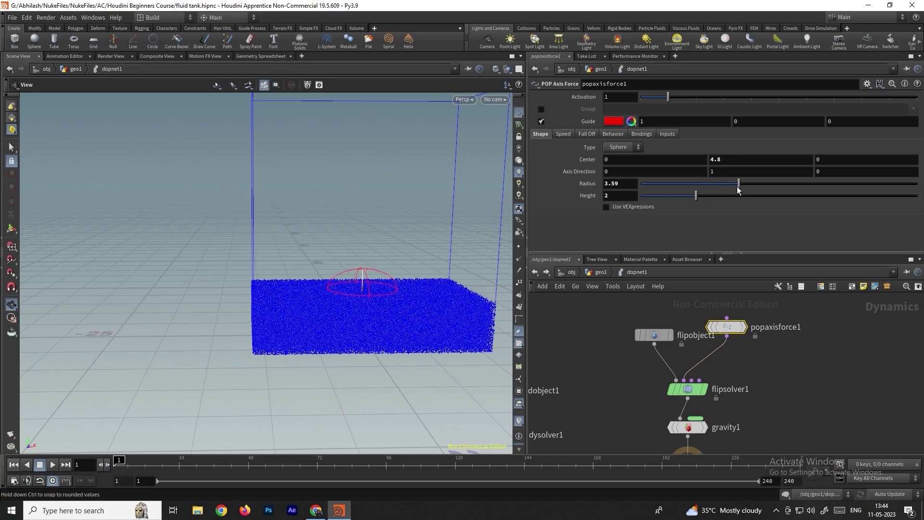
mouse_move(347, 275)
left_mouse_down()
mouse_move(365, 284)
mouse_move(332, 277)
left_mouse_up()
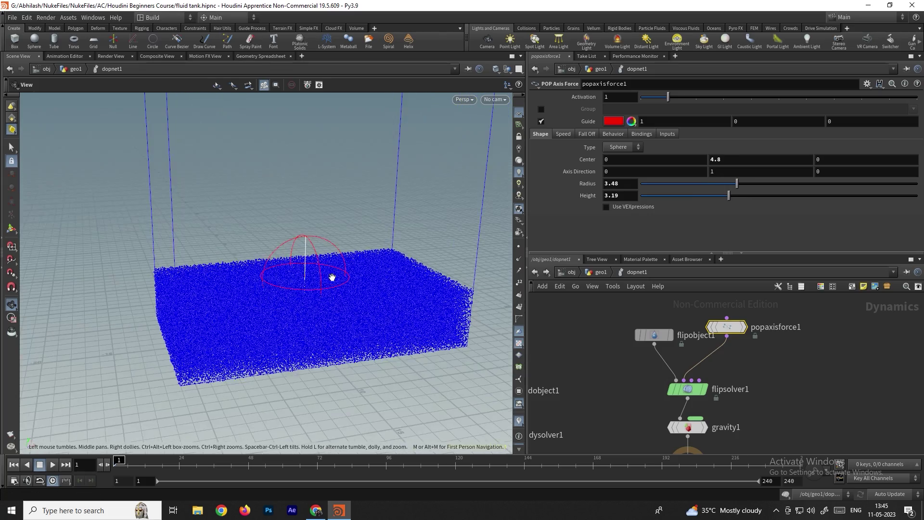
middle_click_drag(332, 278, 292, 267)
- Play the simulation and inspect the swirling water through frame 87
left_click(53, 465)
left_click_drag(285, 295, 282, 313)
right_click_drag(286, 212, 343, 307)
left_click_drag(342, 306, 352, 284)
scroll(354, 288, "down", 10)
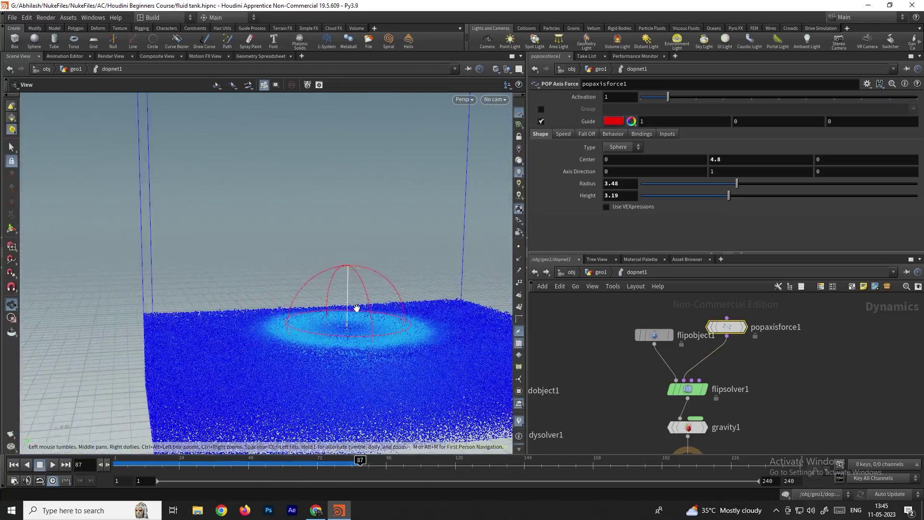
left_click(564, 134)
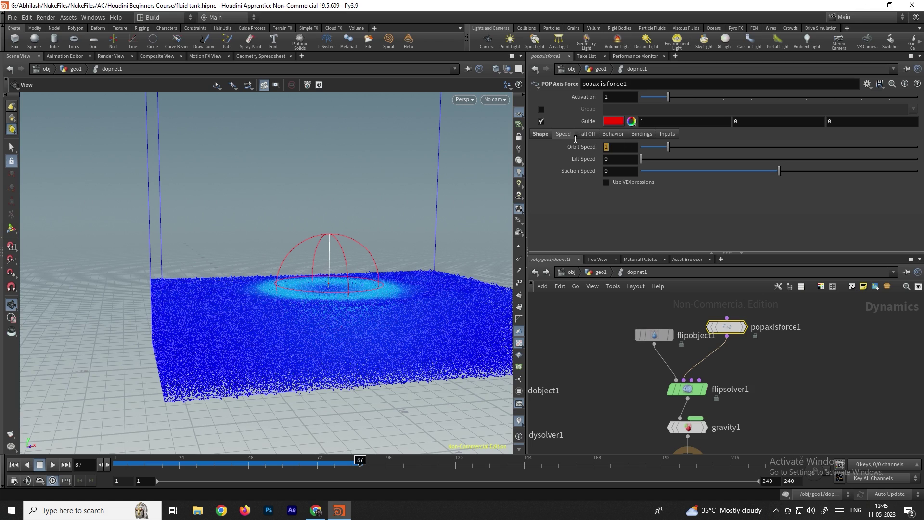
- Set Orbit Speed to 6 and replay the simulation from frame 1
type("6")
key("Return")
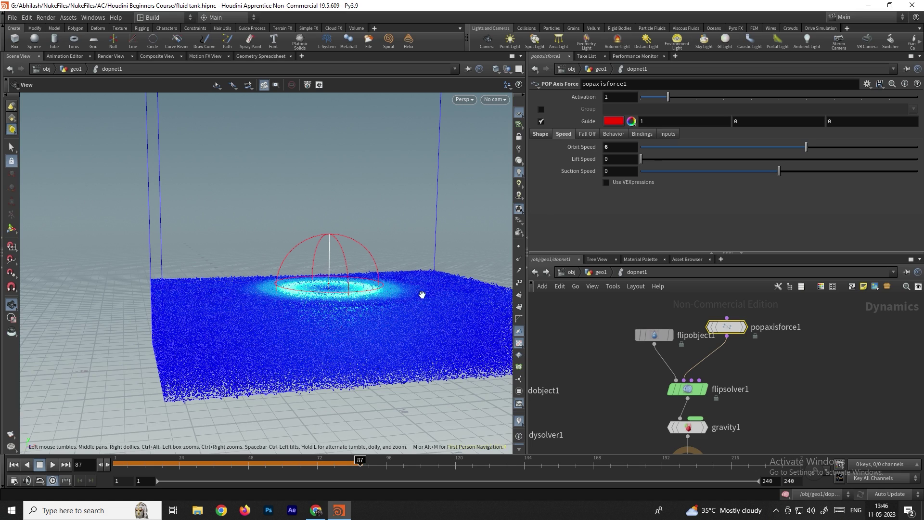
left_click(13, 464)
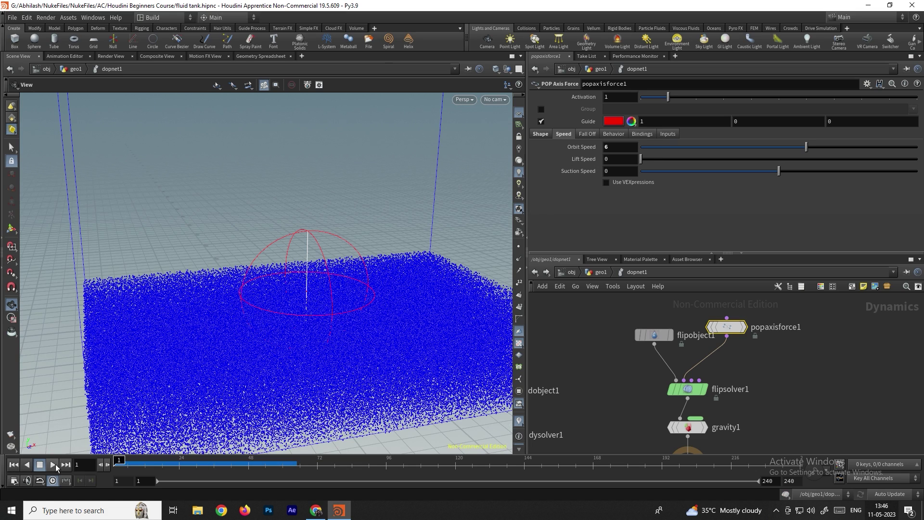
left_click(56, 464)
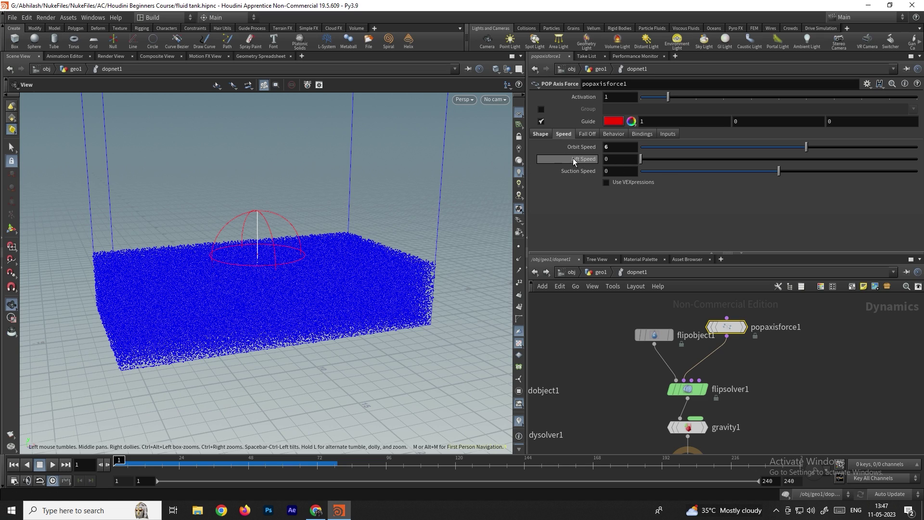
- Raise Lift Speed to 4.88, increase Suction Speed, and preview the vortex
left_click_drag(650, 161, 693, 164)
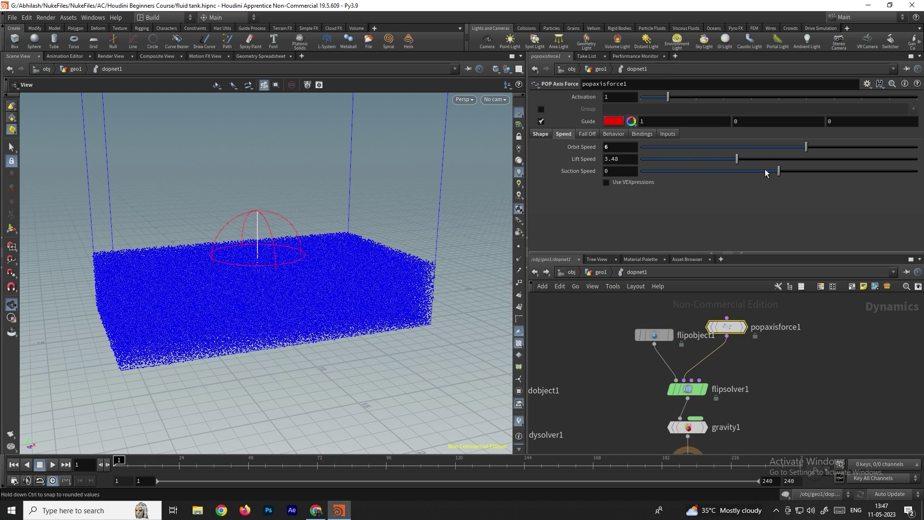
left_click_drag(777, 171, 773, 172)
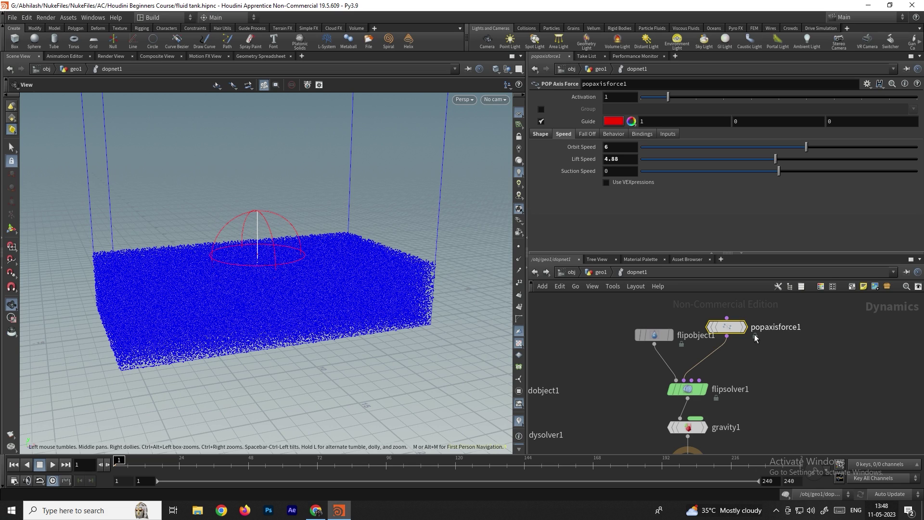
left_click_drag(779, 171, 845, 171)
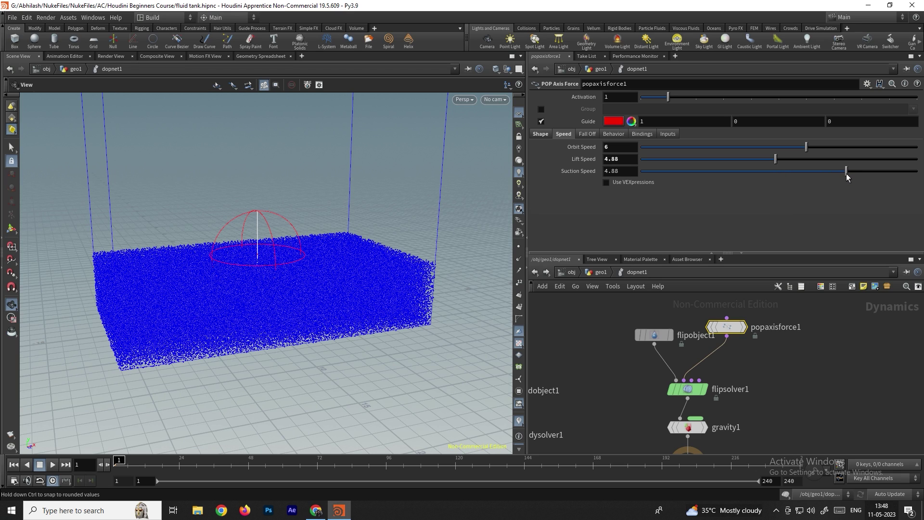
left_click(53, 464)
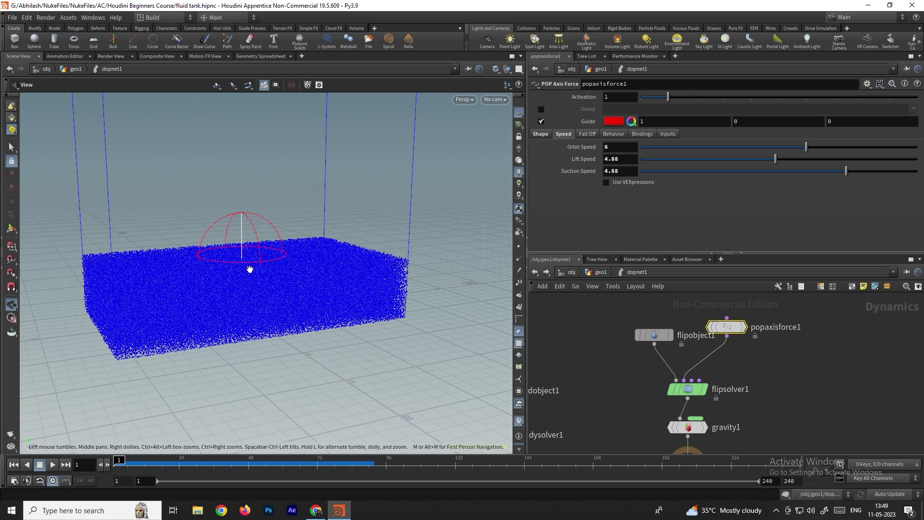
left_click_drag(249, 269, 272, 253)
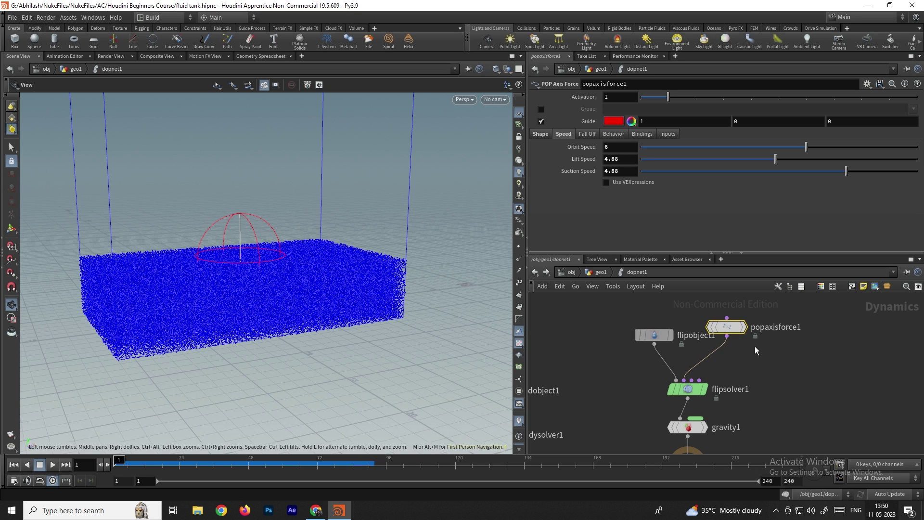
- Retune speeds to Orbit 2.65, Lift 3.29, Suction 1.25, then replay to frame 79
mouse_move(741, 329)
left_click_drag(772, 160, 731, 162)
left_click_drag(870, 173, 796, 178)
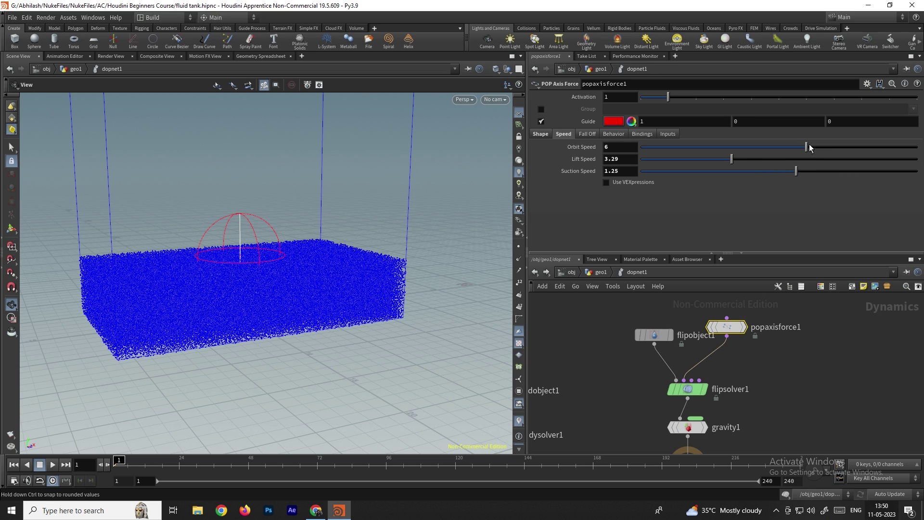
left_click_drag(730, 148, 715, 149)
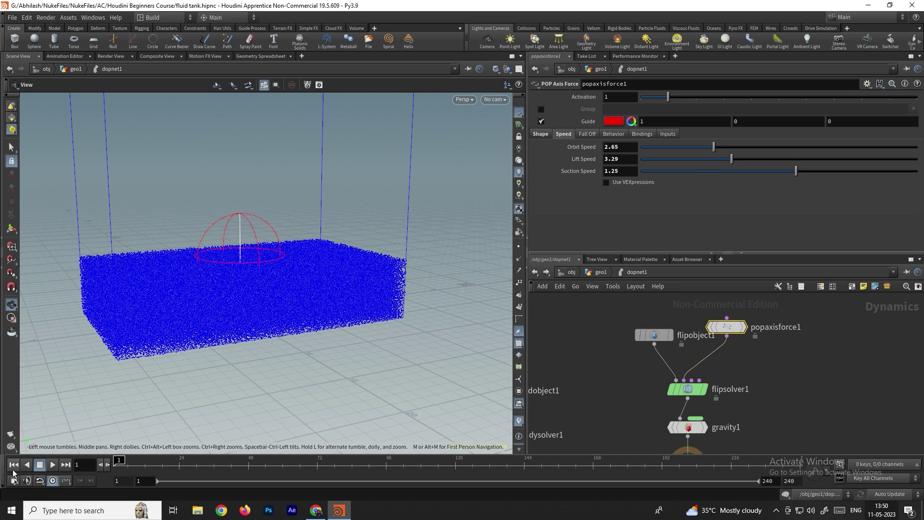
left_click(53, 464)
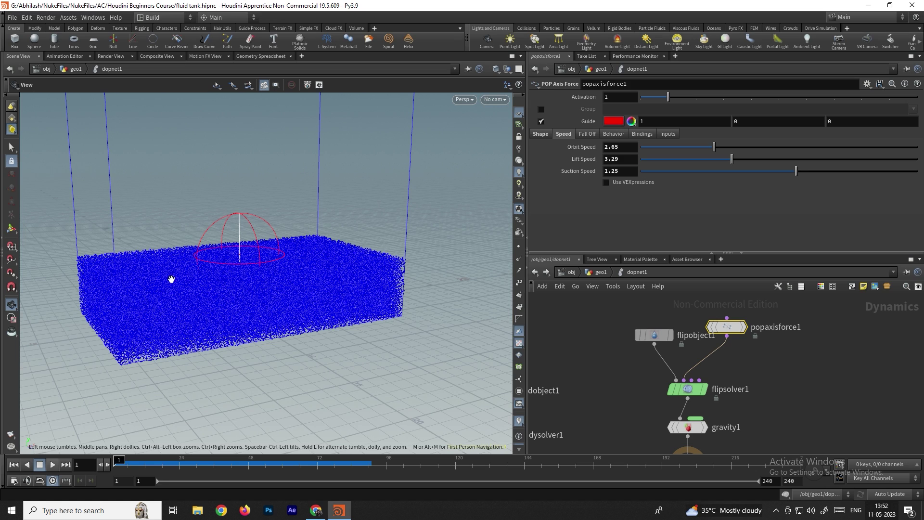
left_click_drag(164, 464, 209, 463)
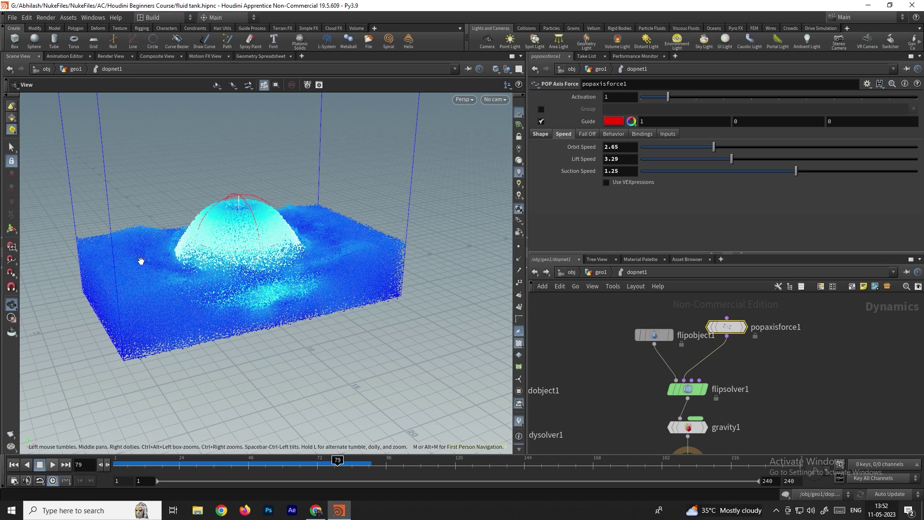
left_click_drag(141, 260, 146, 267)
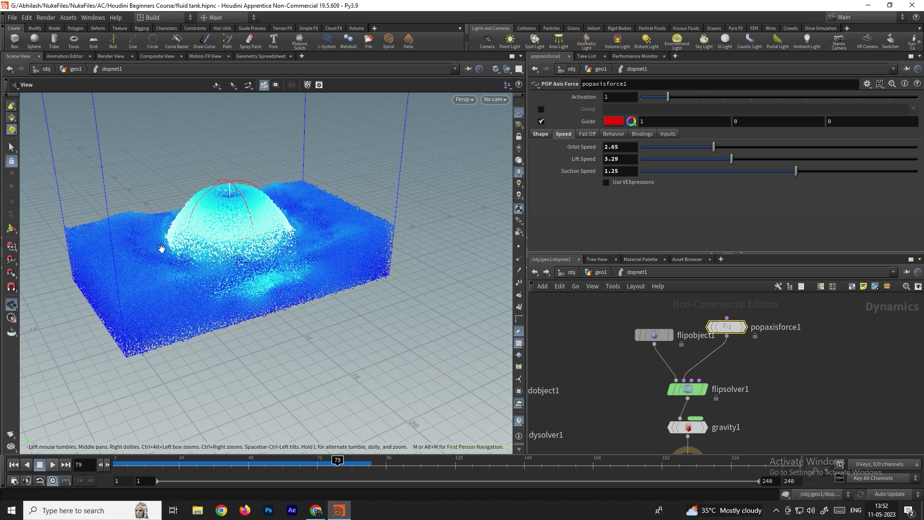
left_click(803, 365)
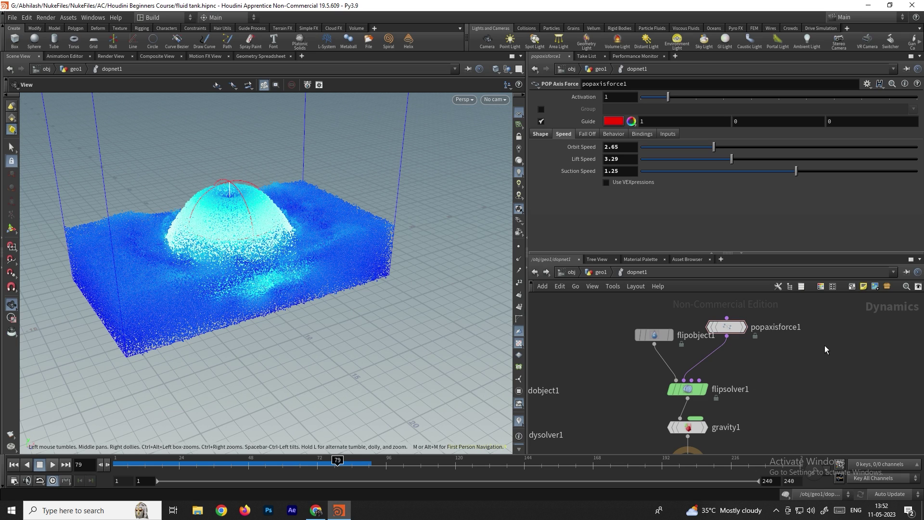
- Add a POP Force node, popforce1, to the network
key("Tab")
type("pop")
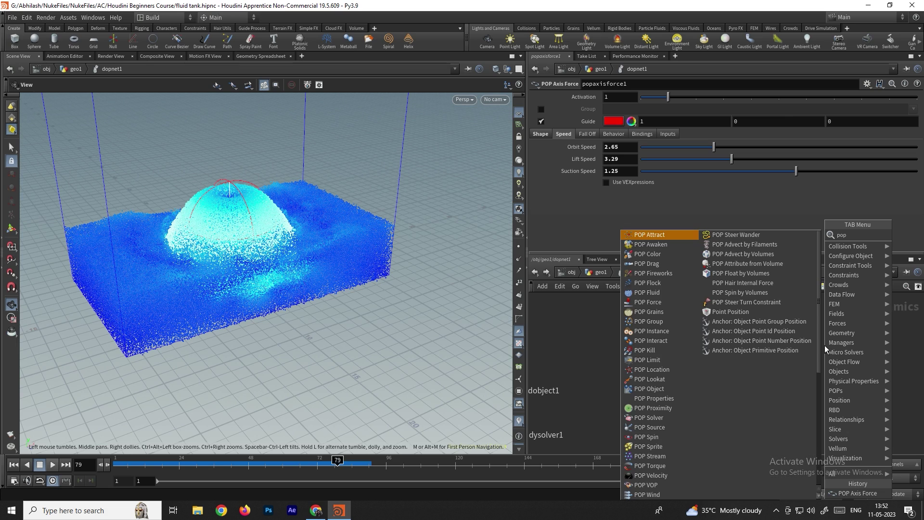
type("fo")
key("Return")
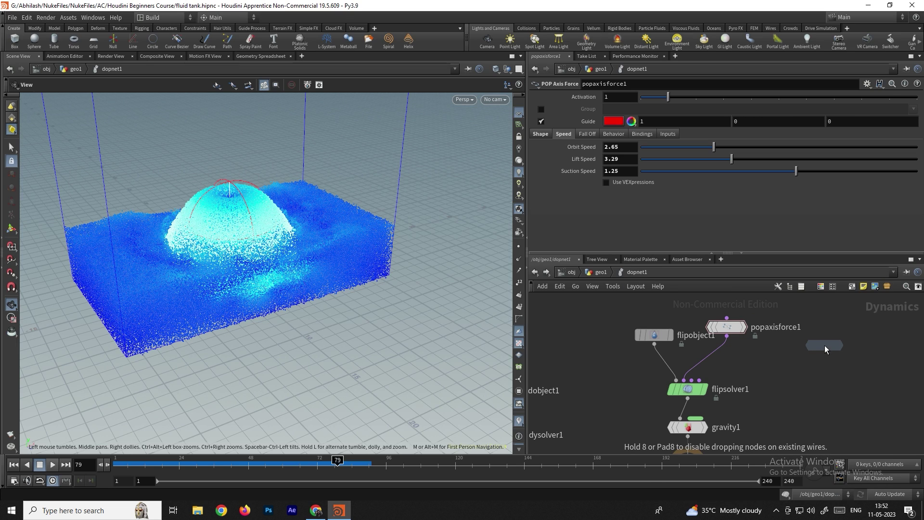
left_click(813, 353)
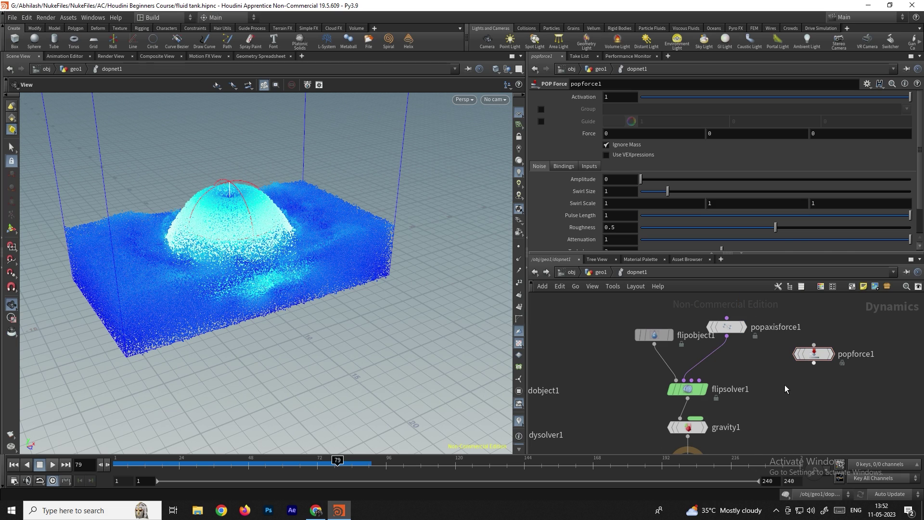
- Add merge3 above flipsolver1 and wire popforce1 into it beside popaxisforce1
key("Tab")
type("mer")
key("Return")
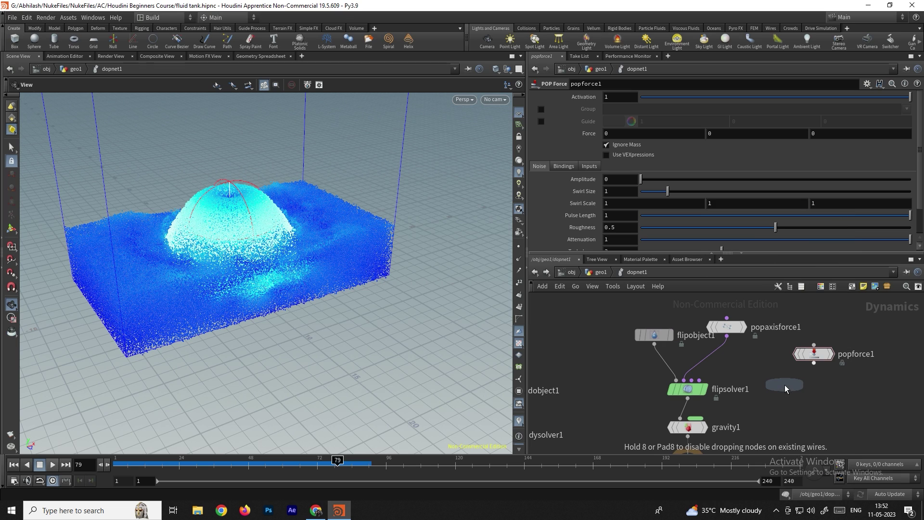
left_click(792, 383)
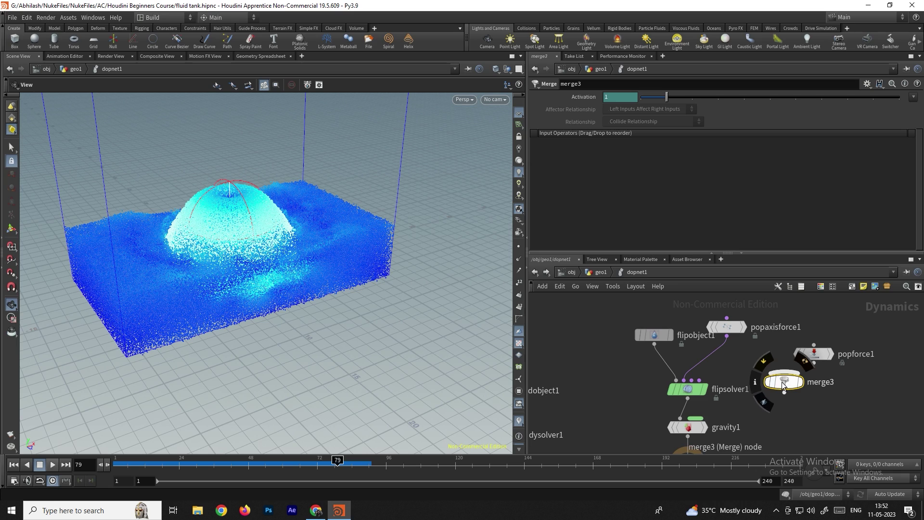
left_click_drag(782, 382, 726, 368)
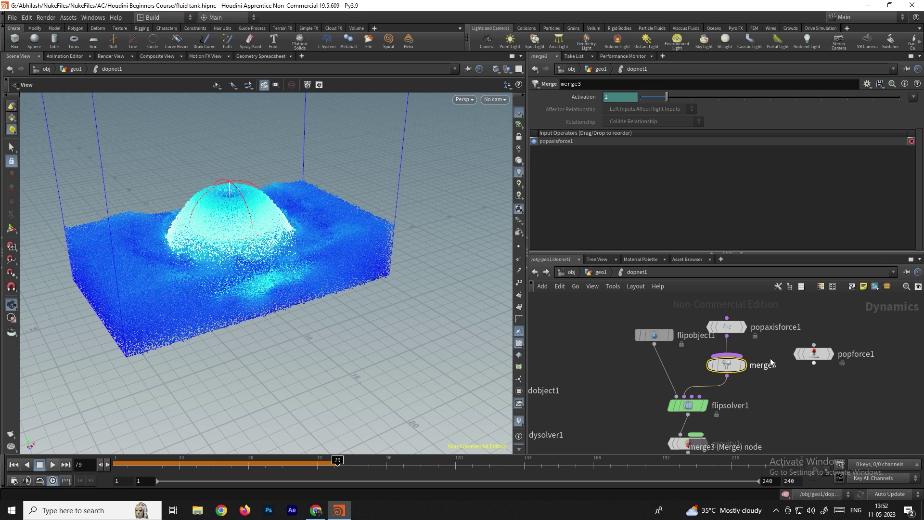
left_click_drag(812, 365, 753, 358)
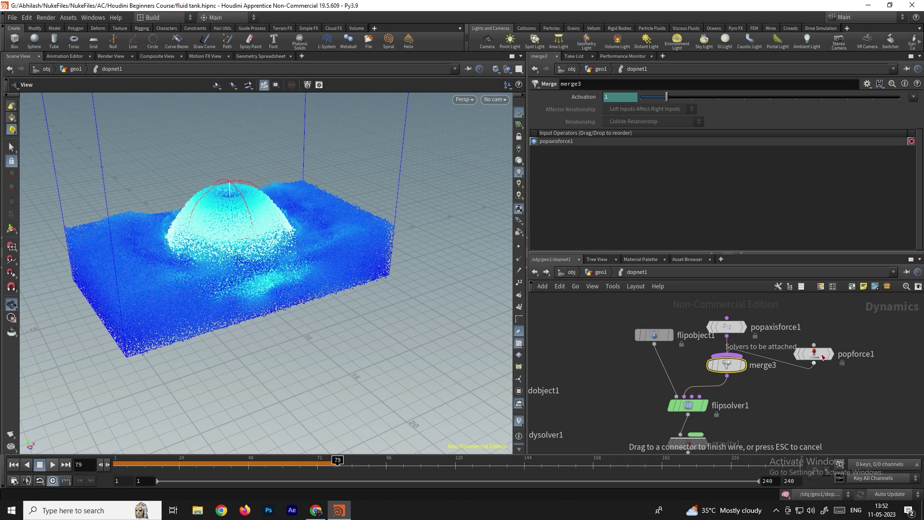
left_click(823, 356)
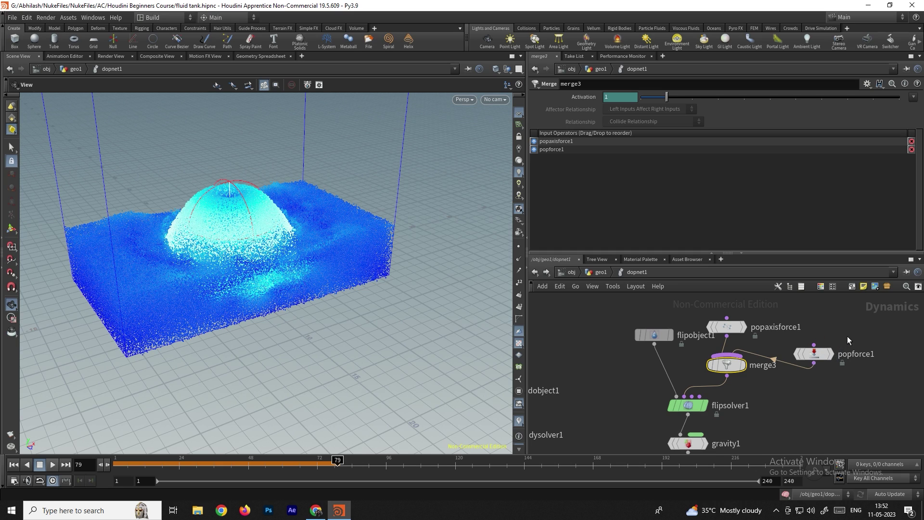
left_click_drag(813, 354, 818, 335)
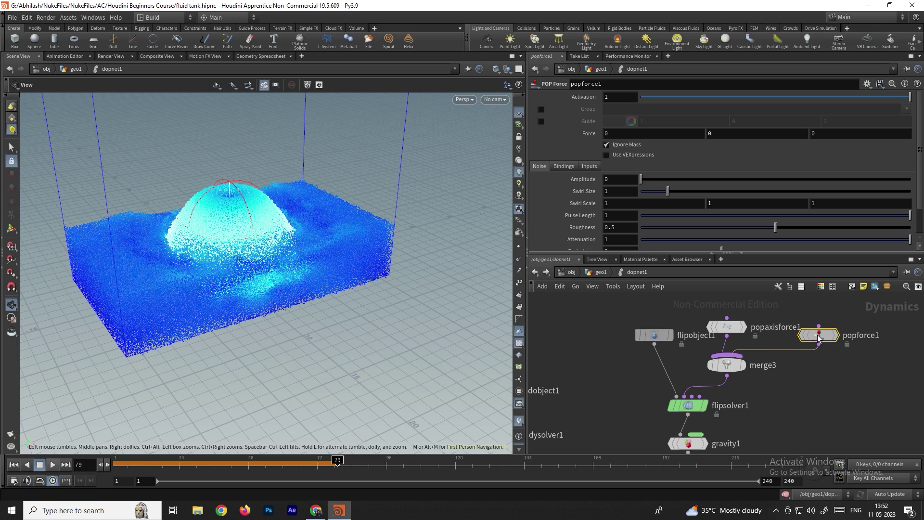
left_click(636, 180)
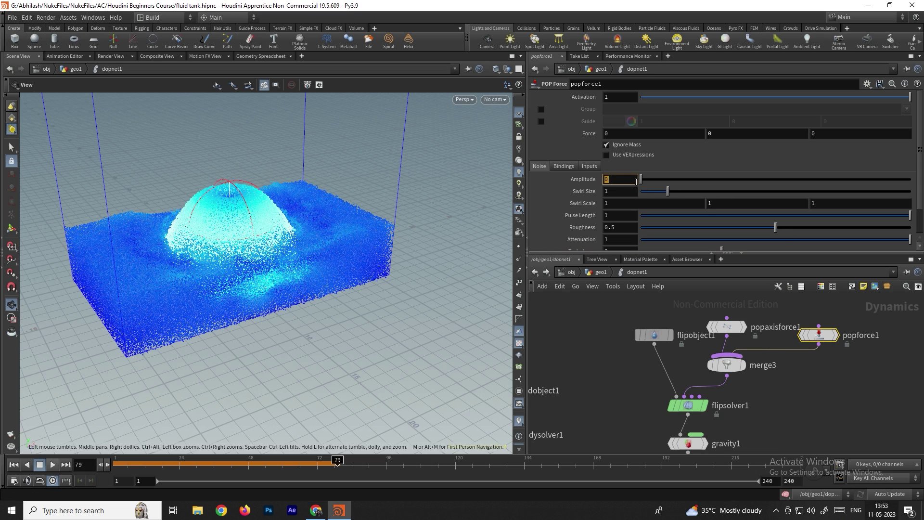
- Set popforce1's noise Amplitude to 6 and replay from the first frame
type("6")
key("Return")
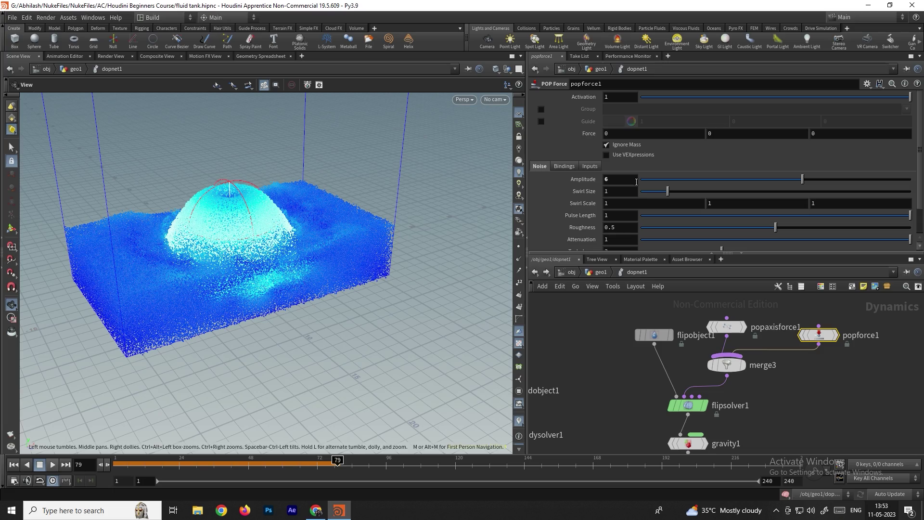
left_click(15, 464)
left_click(53, 465)
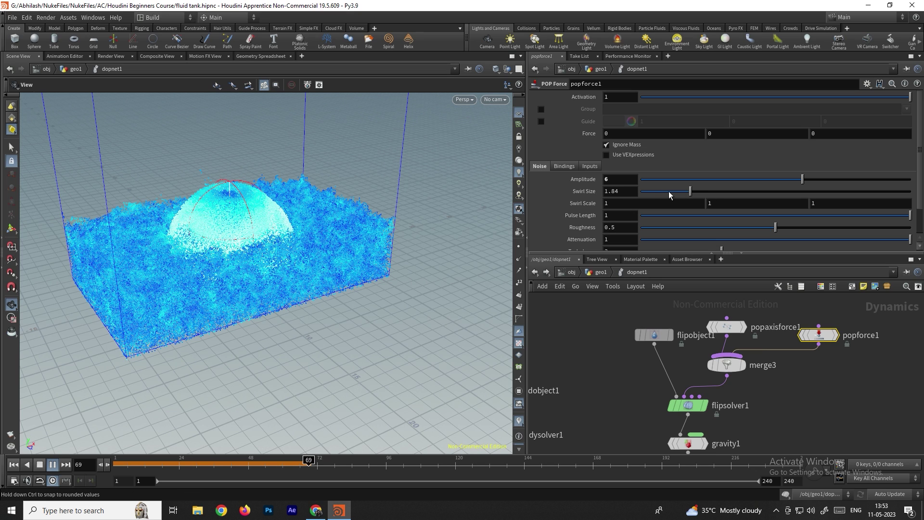
- Raise Swirl Size to 3.84 and replay the turbulent simulation
left_click_drag(669, 192, 712, 192)
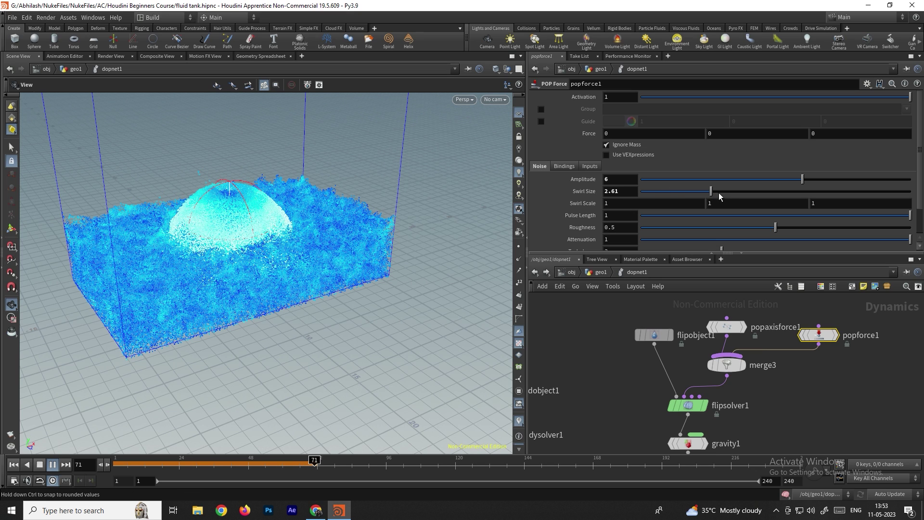
left_click(744, 192)
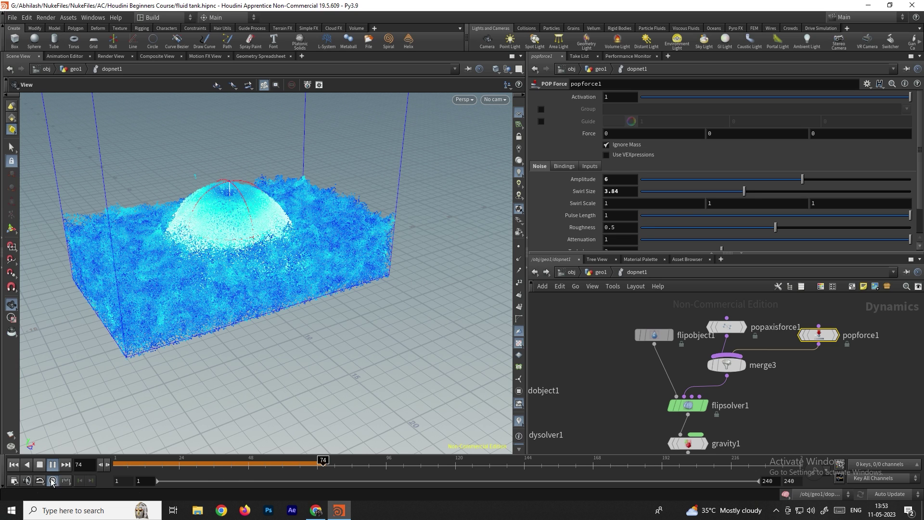
left_click(41, 467)
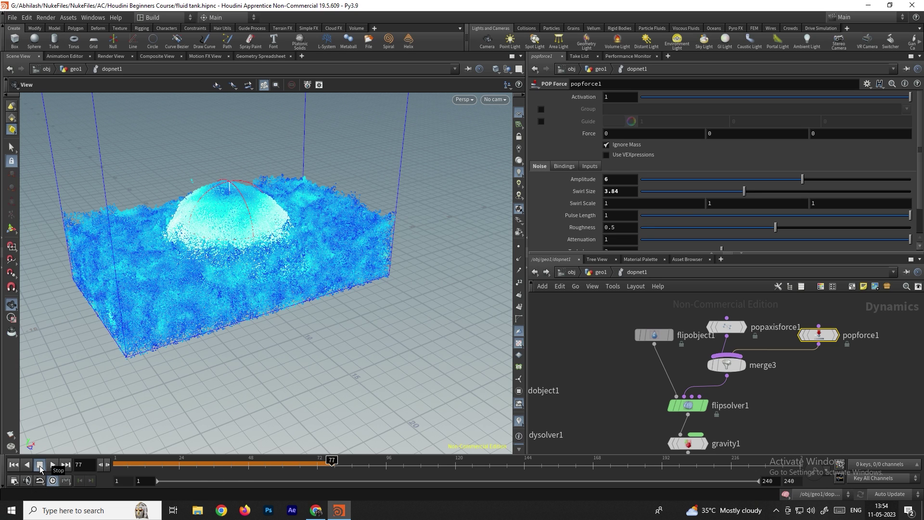
left_click(49, 466)
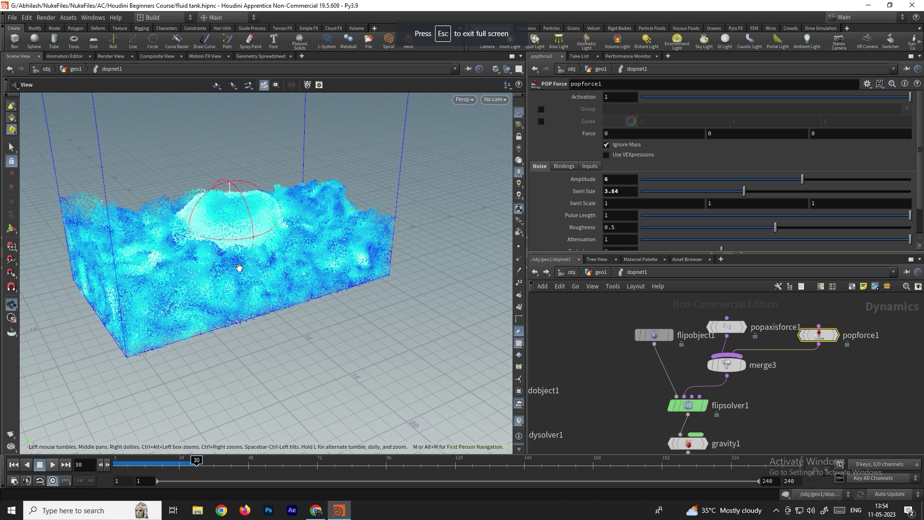
- Set flipobject1's Visualization Range maximum to 20
left_click(659, 334)
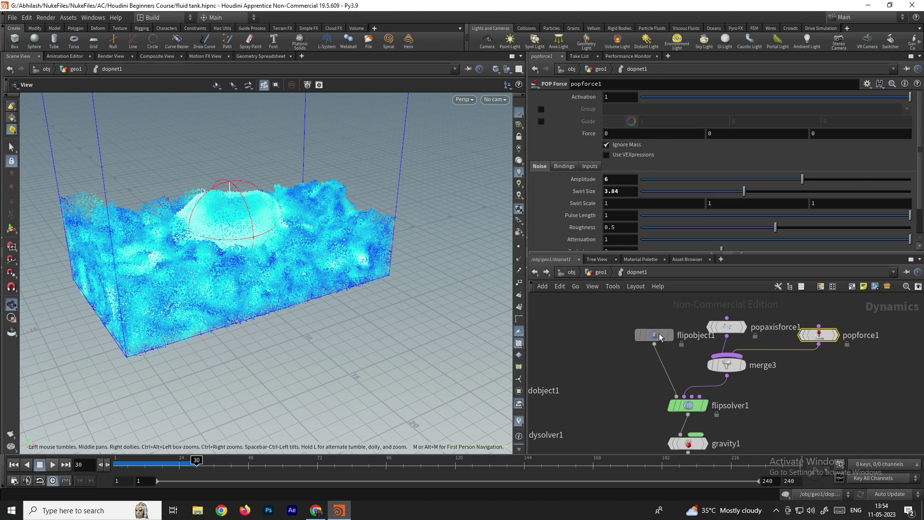
scroll(561, 212, "down", 5)
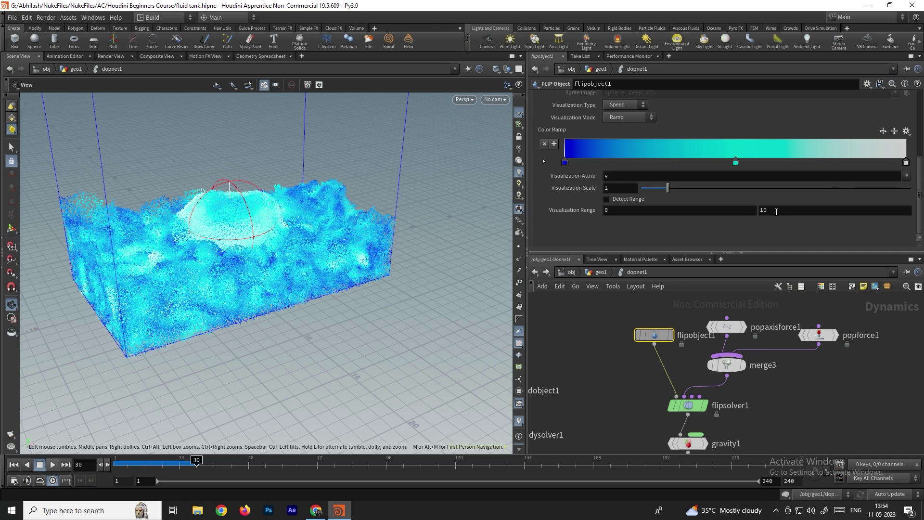
left_click(776, 212)
type("20")
key("Return")
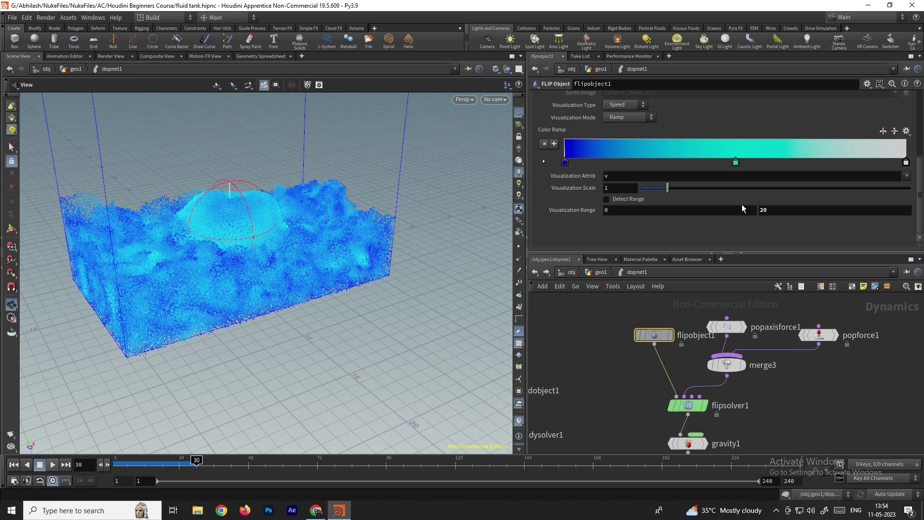
- Raise popaxisforce1's Lift Speed to 6.93 and replay the simulation from frame 1
left_click(14, 464)
left_click(728, 327)
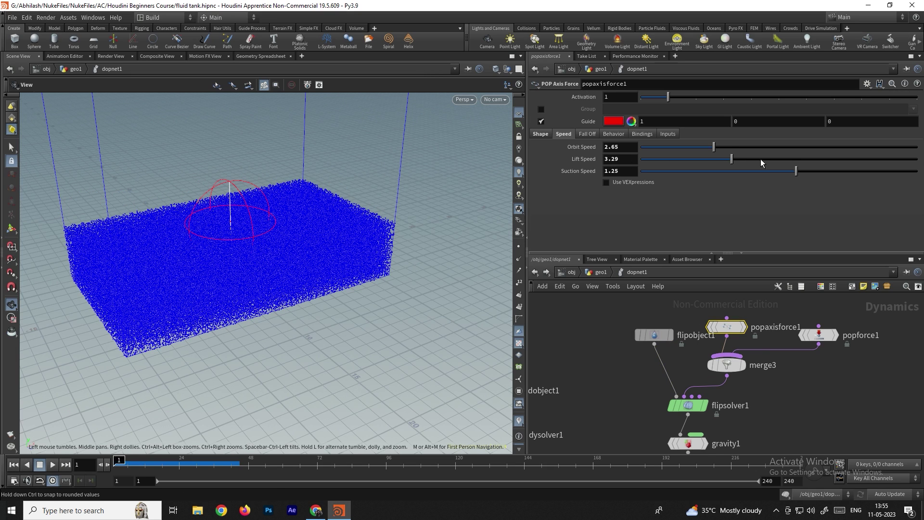
left_click_drag(735, 155, 832, 157)
left_click(51, 465)
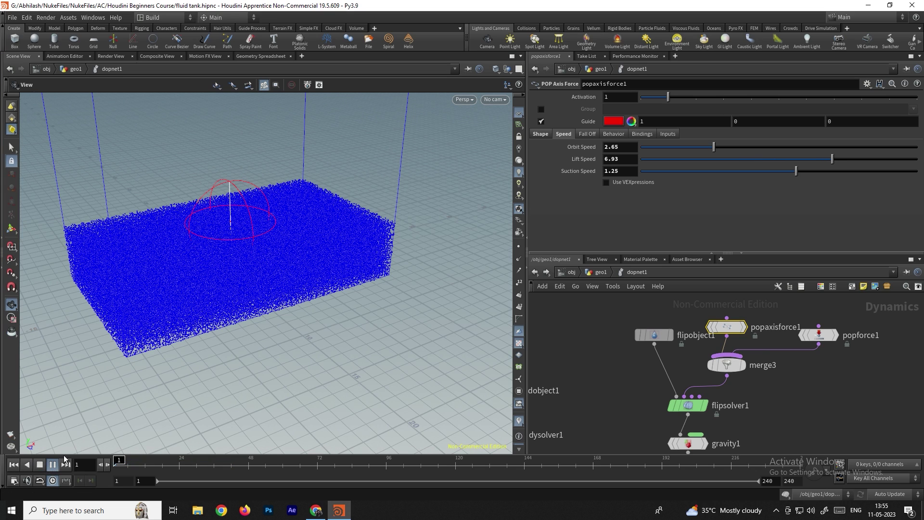